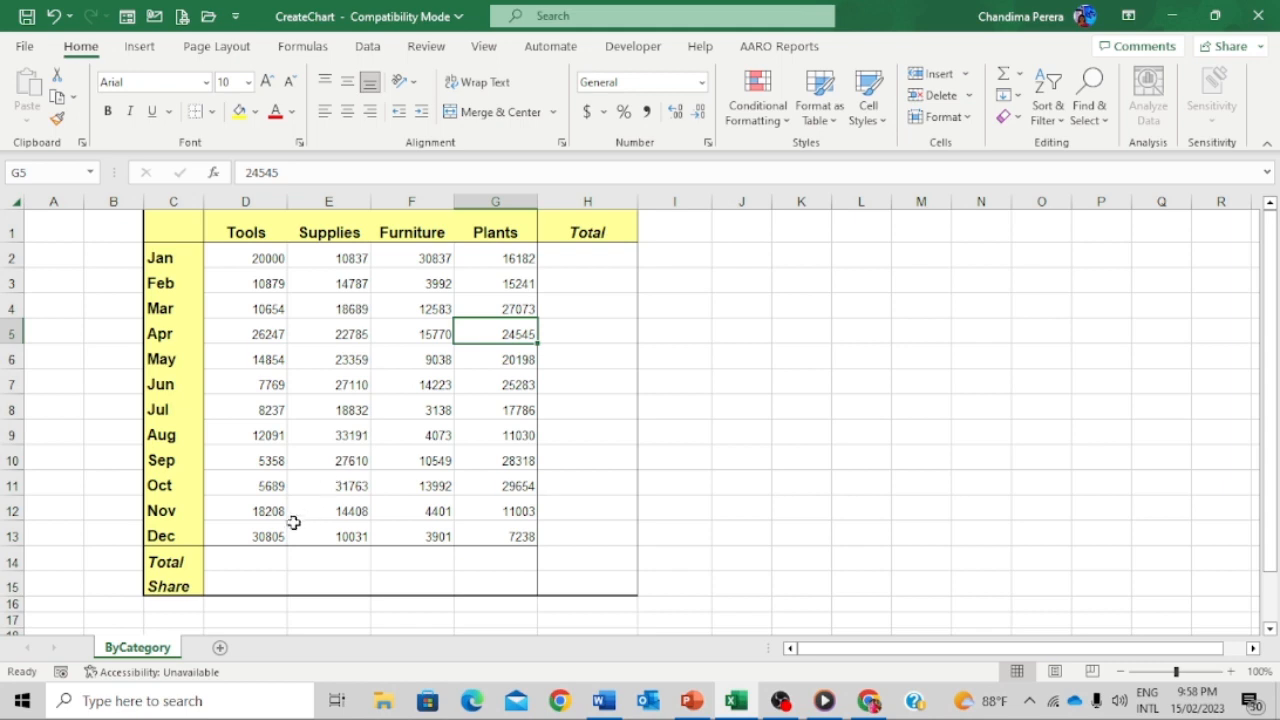
- Sum January's D2:G2 into H2 and fill the monthly total down through H13
drag(263, 581, 573, 582)
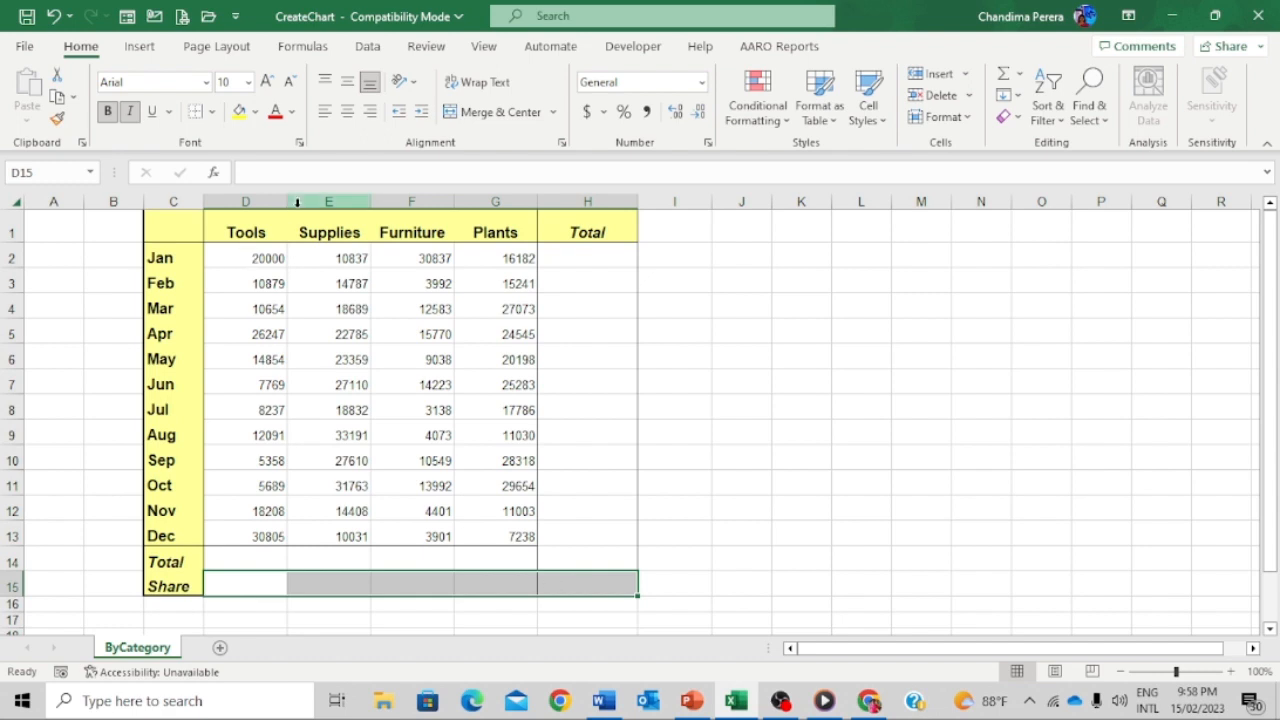
click(266, 257)
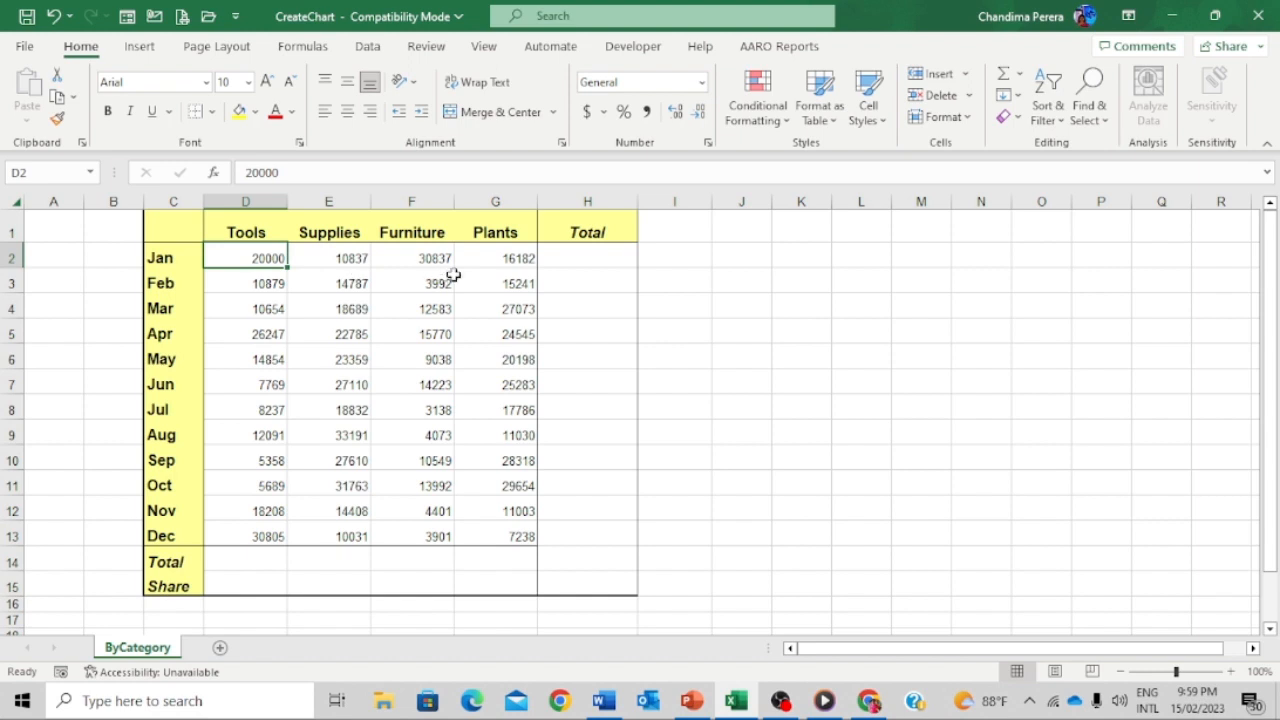
click(589, 261)
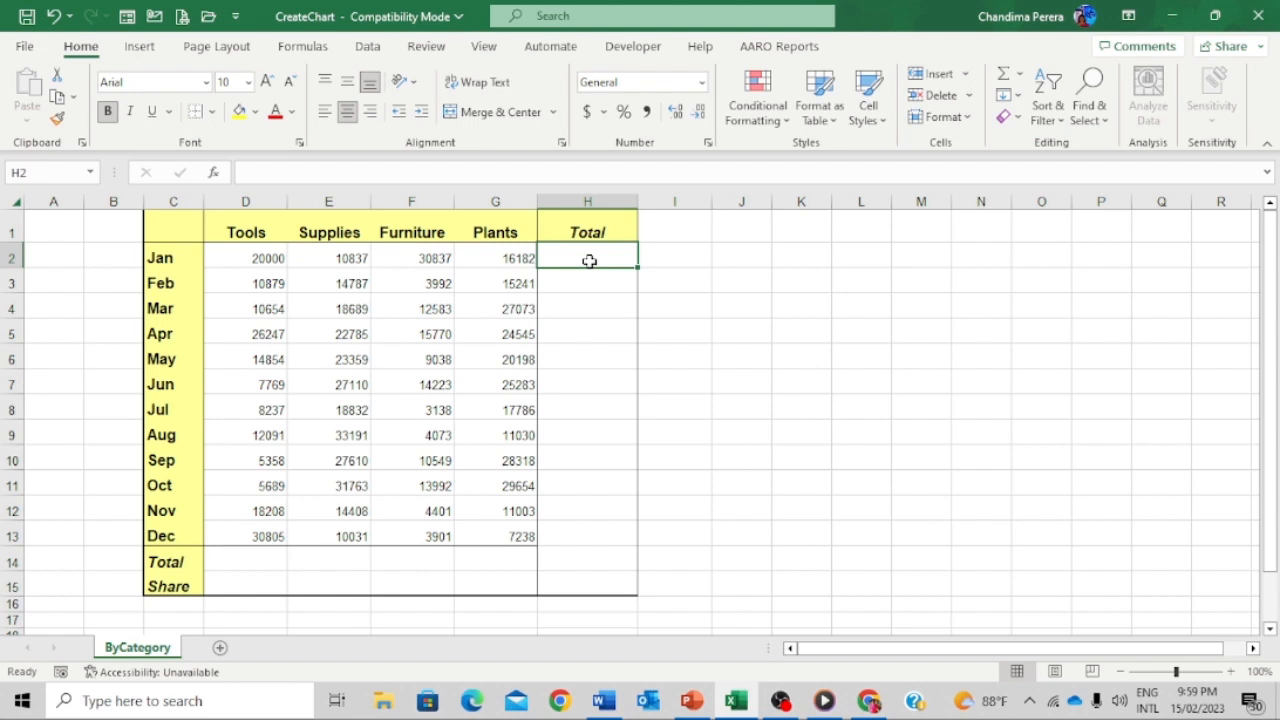
click(1020, 75)
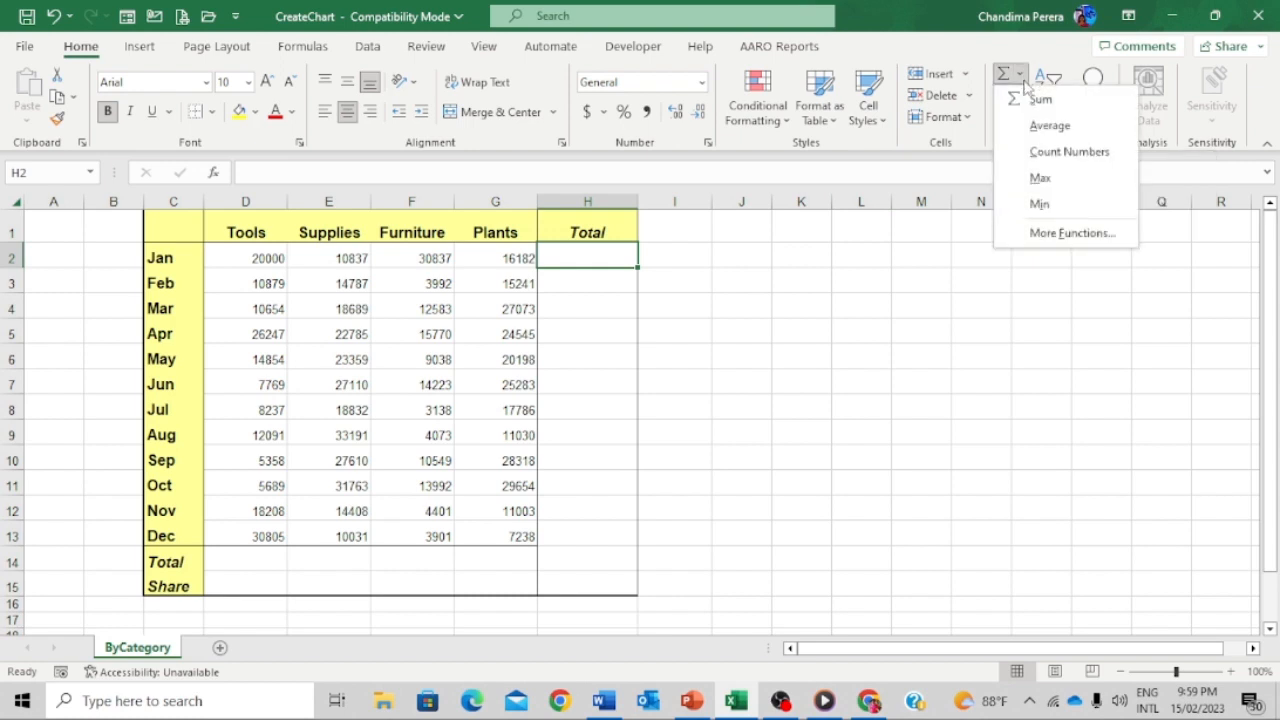
click(1035, 104)
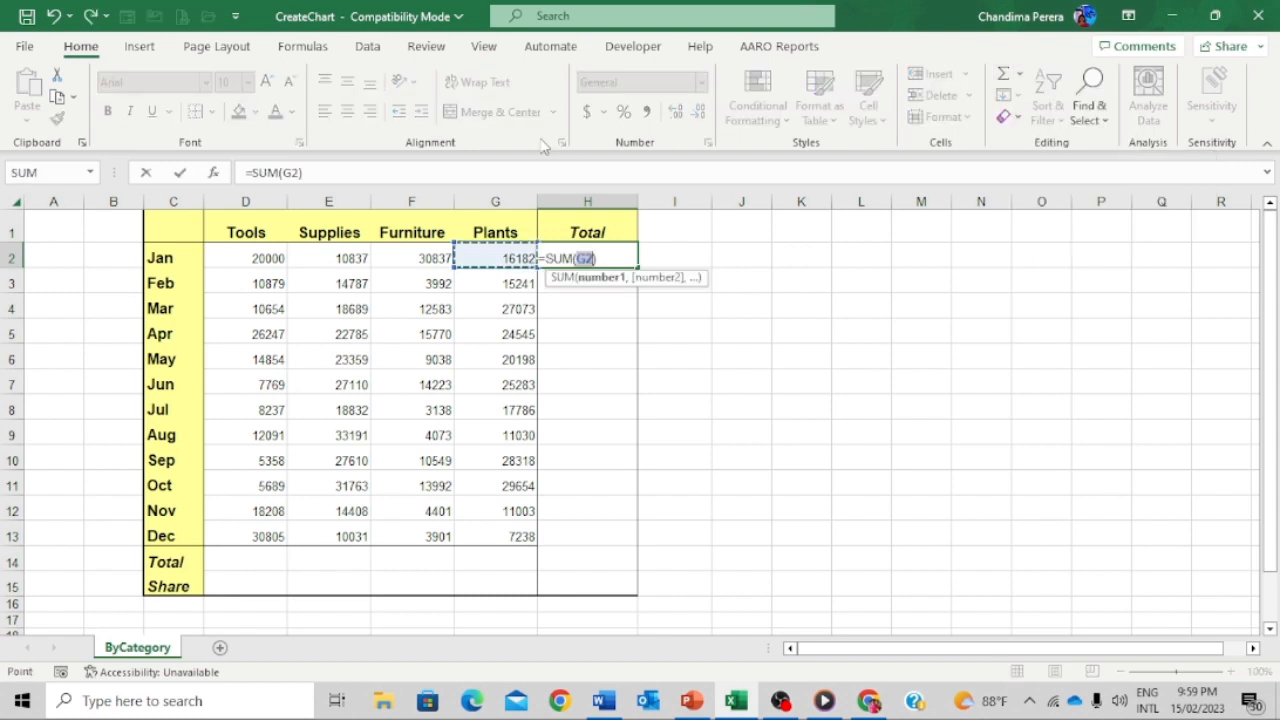
drag(260, 258, 480, 266)
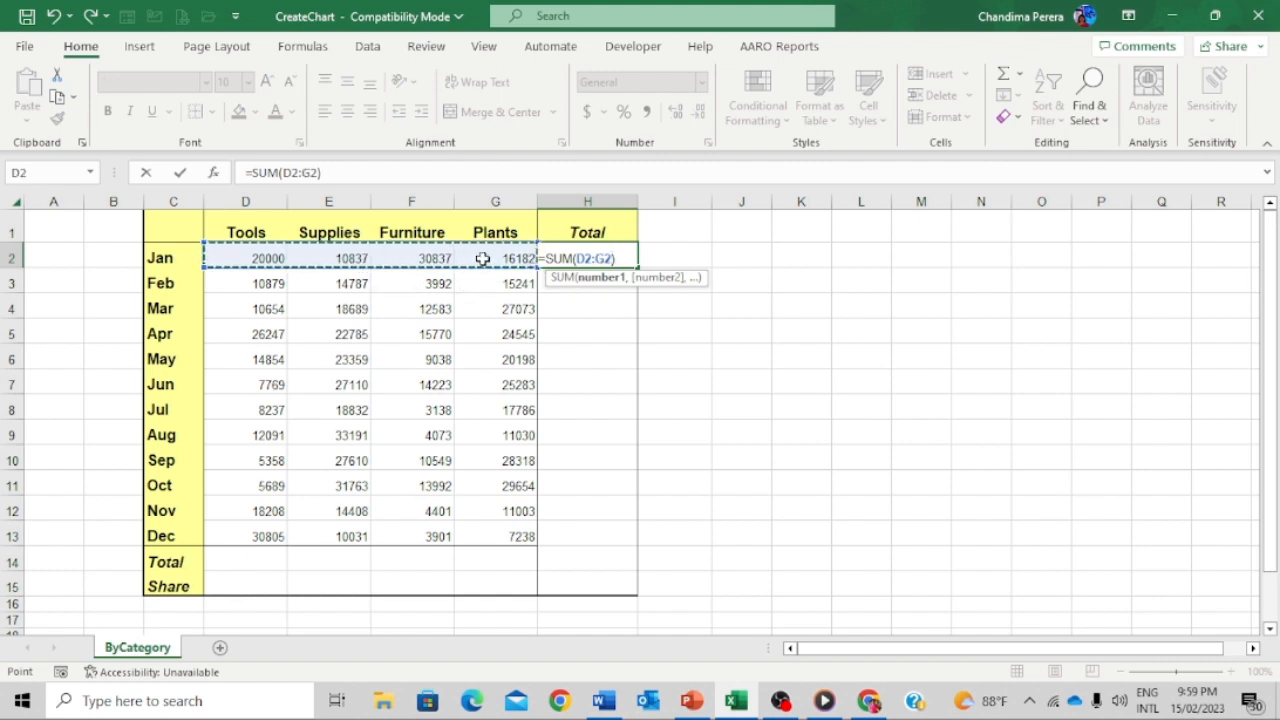
key(Return)
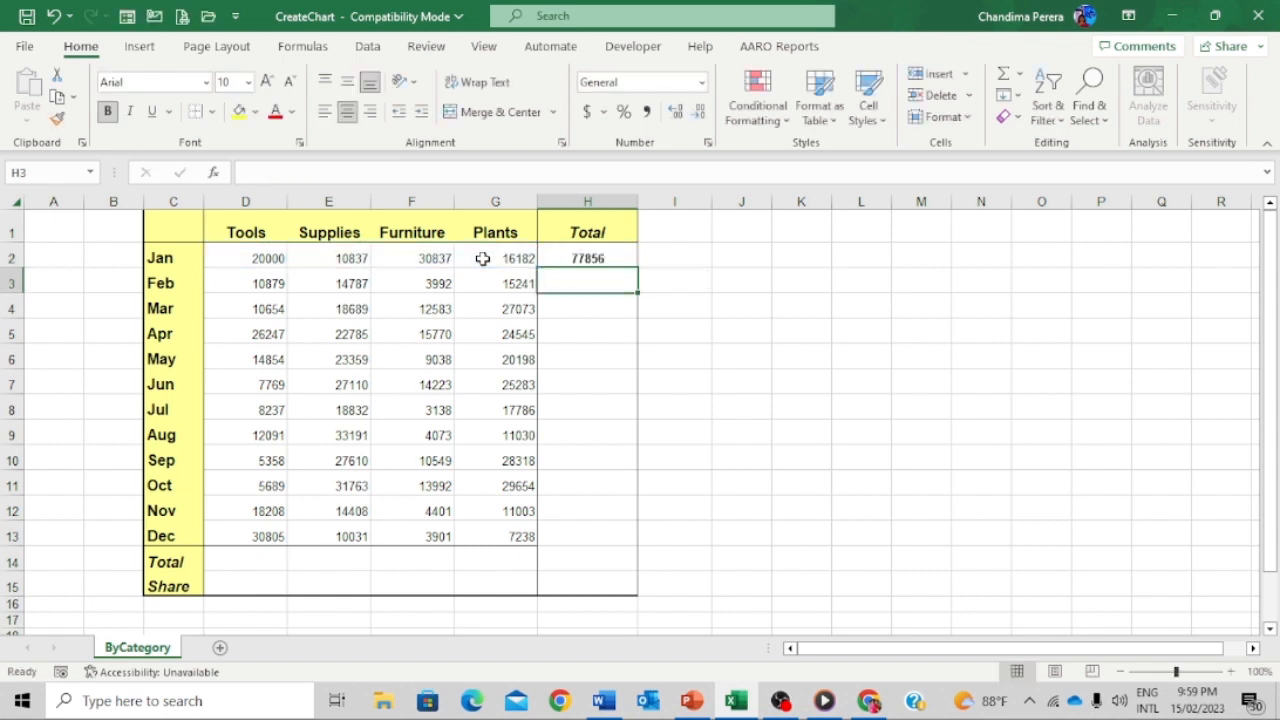
click(600, 258)
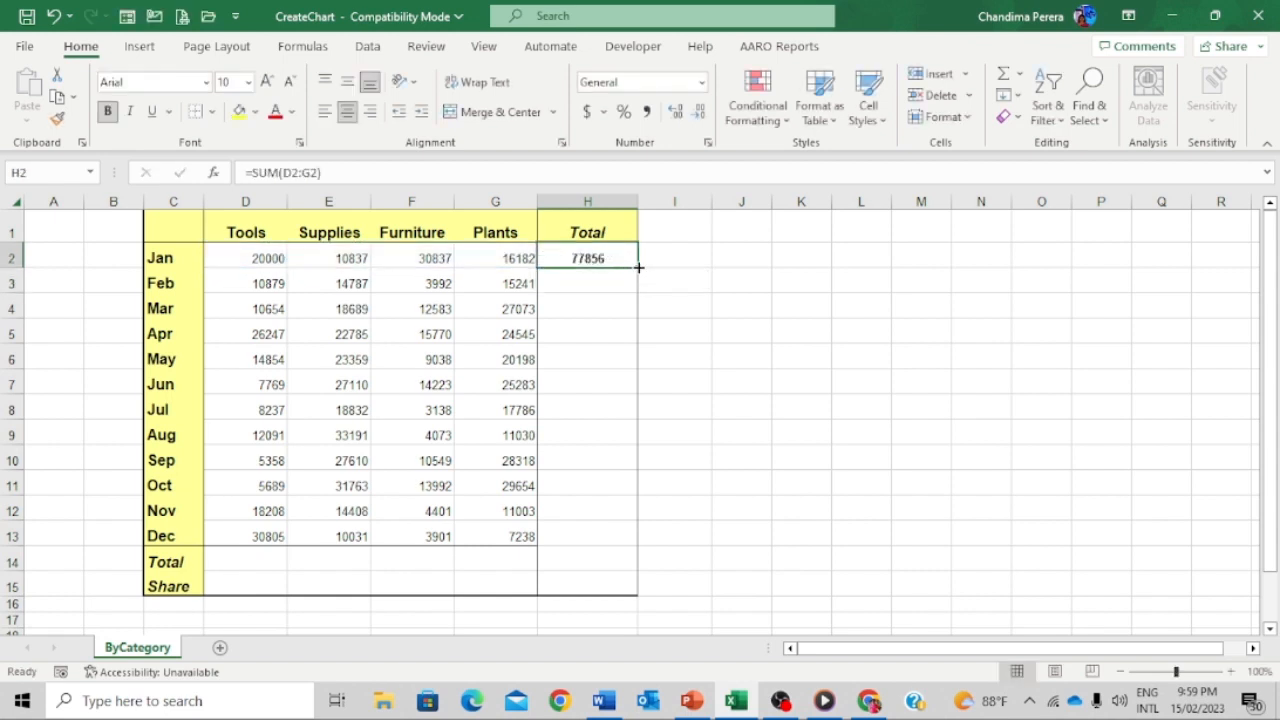
drag(638, 267, 606, 540)
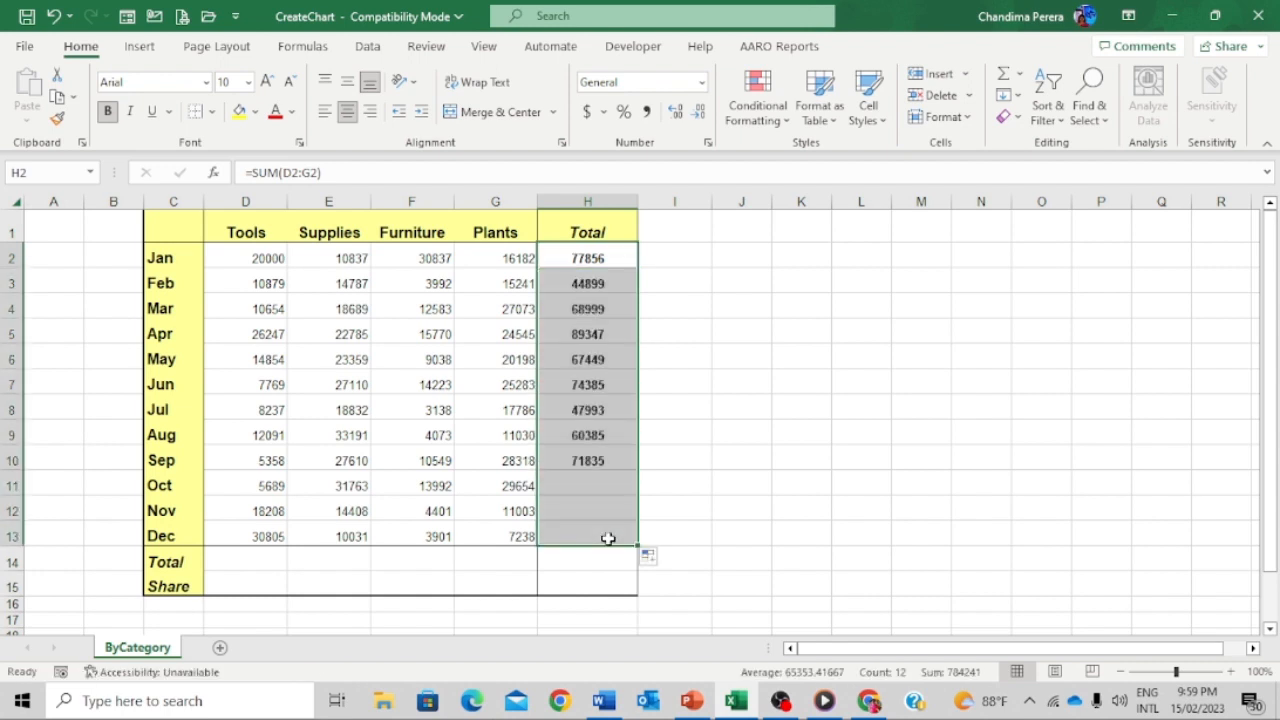
- Sum each column into the Total row D14:H14, giving a grand total of 784241
click(269, 559)
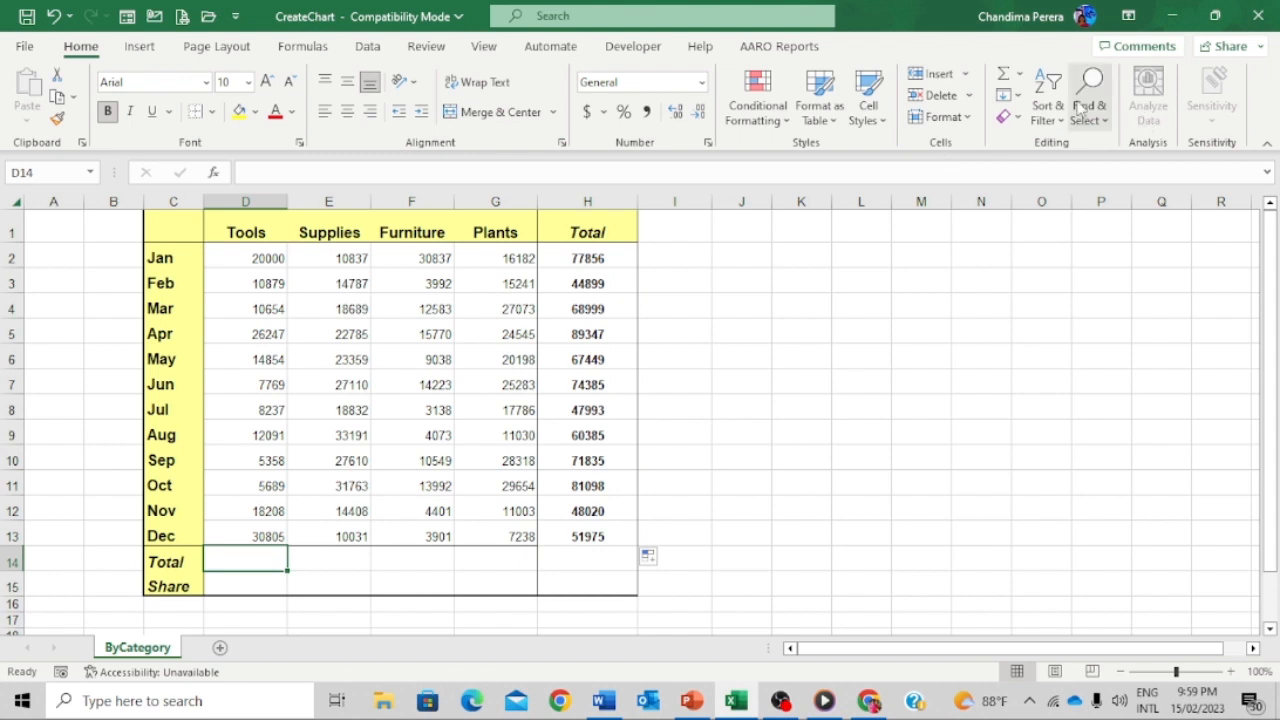
click(1020, 78)
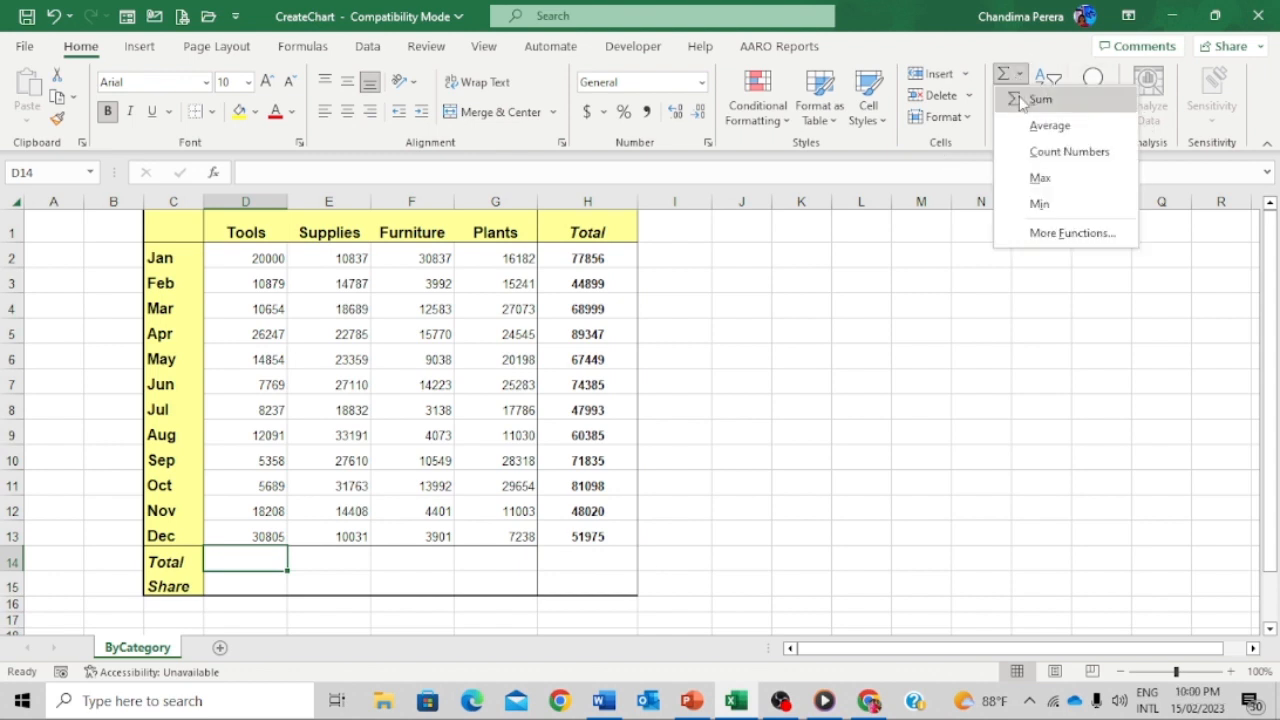
click(1016, 99)
key(Return)
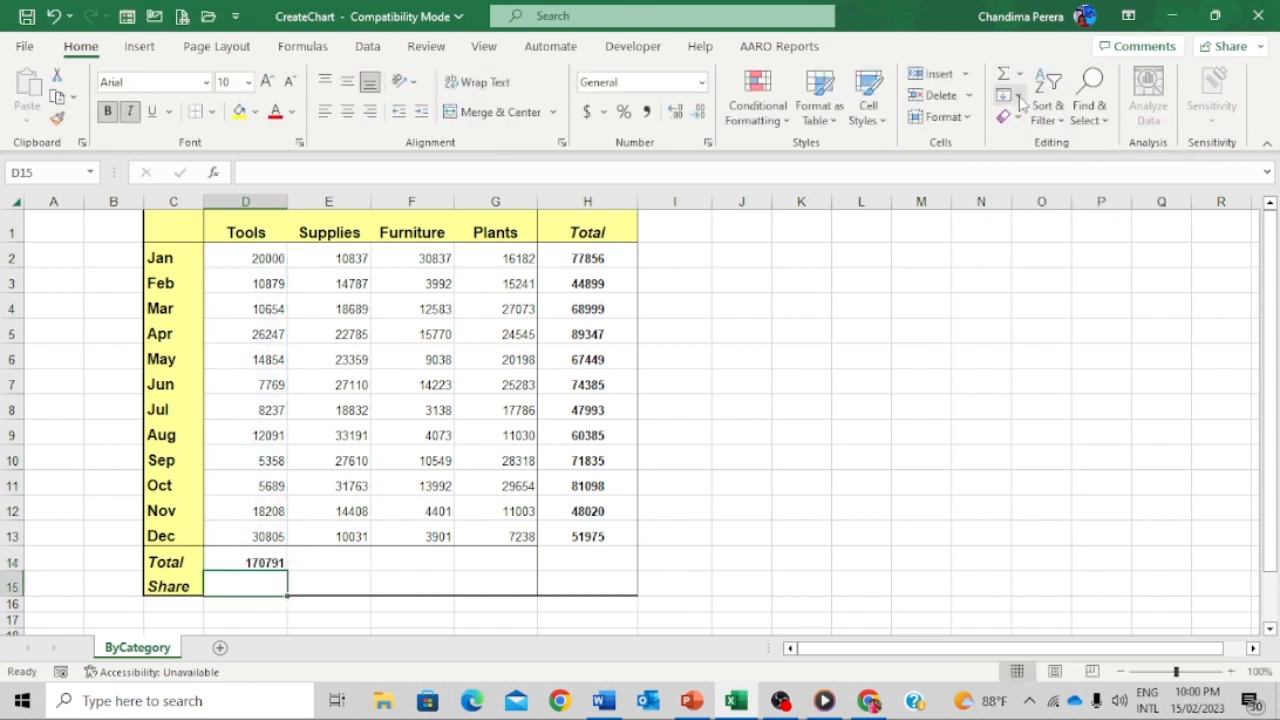
click(264, 562)
drag(285, 568, 611, 560)
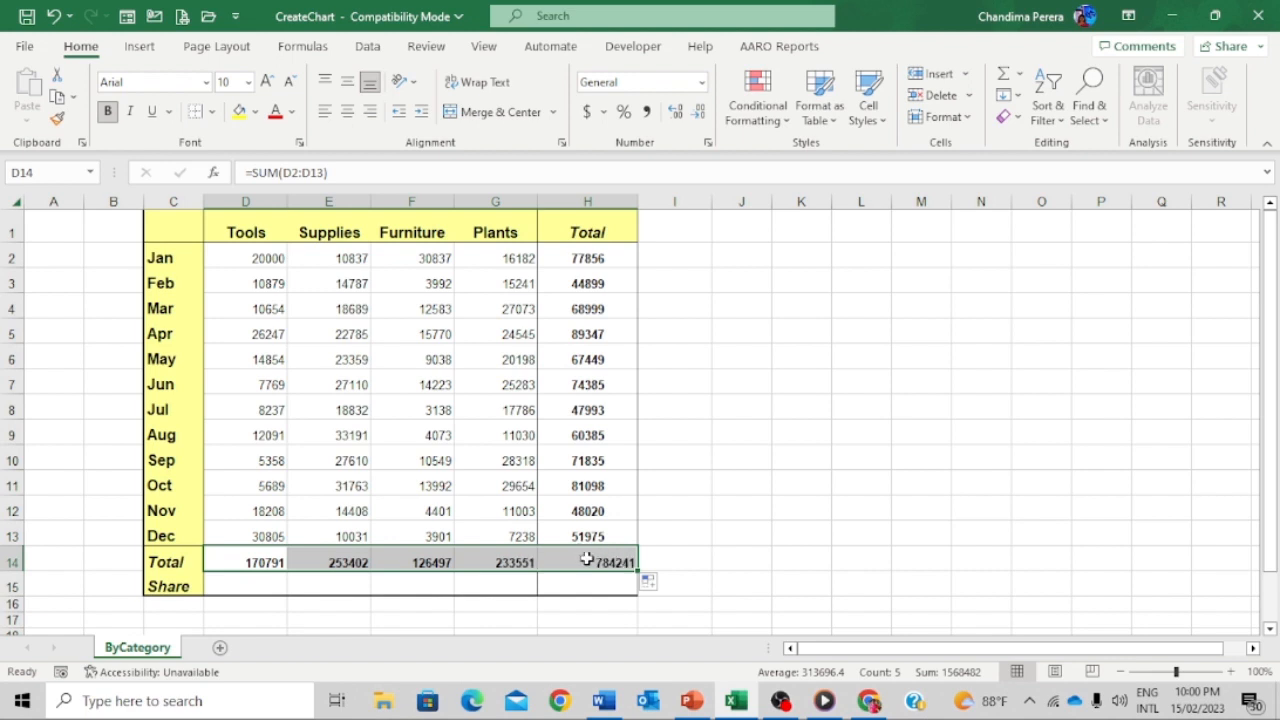
click(587, 560)
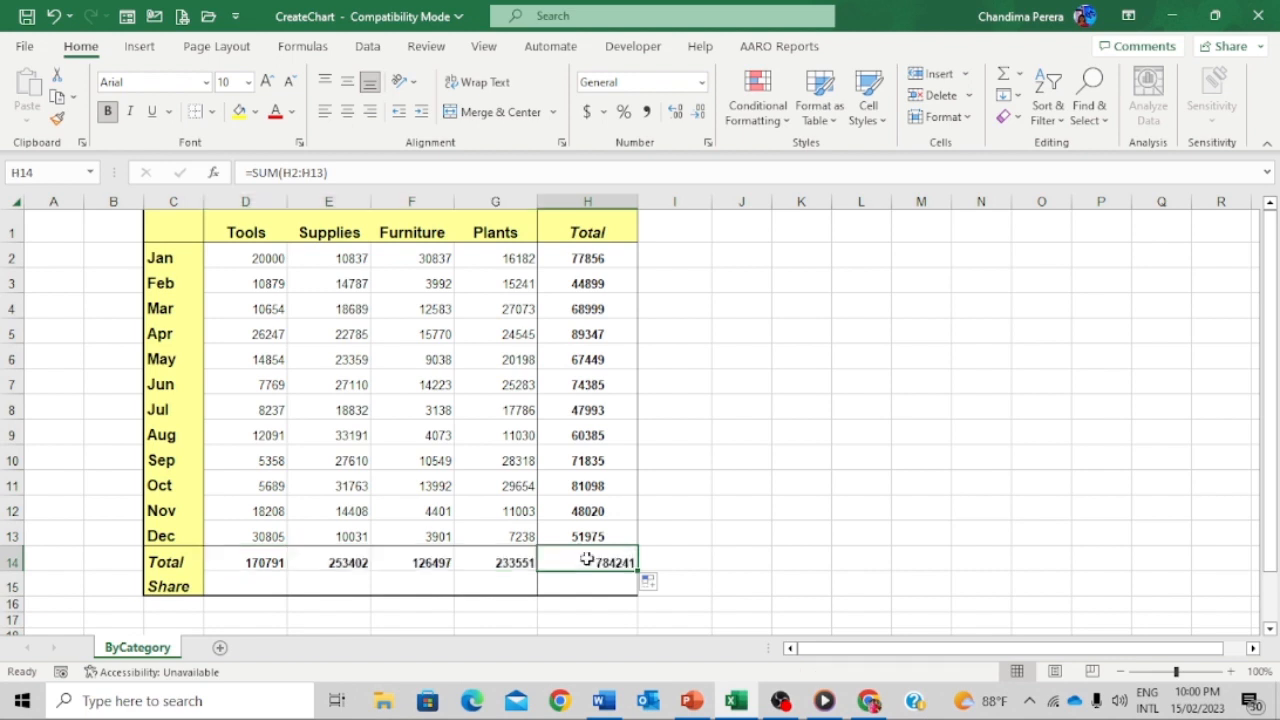
click(740, 456)
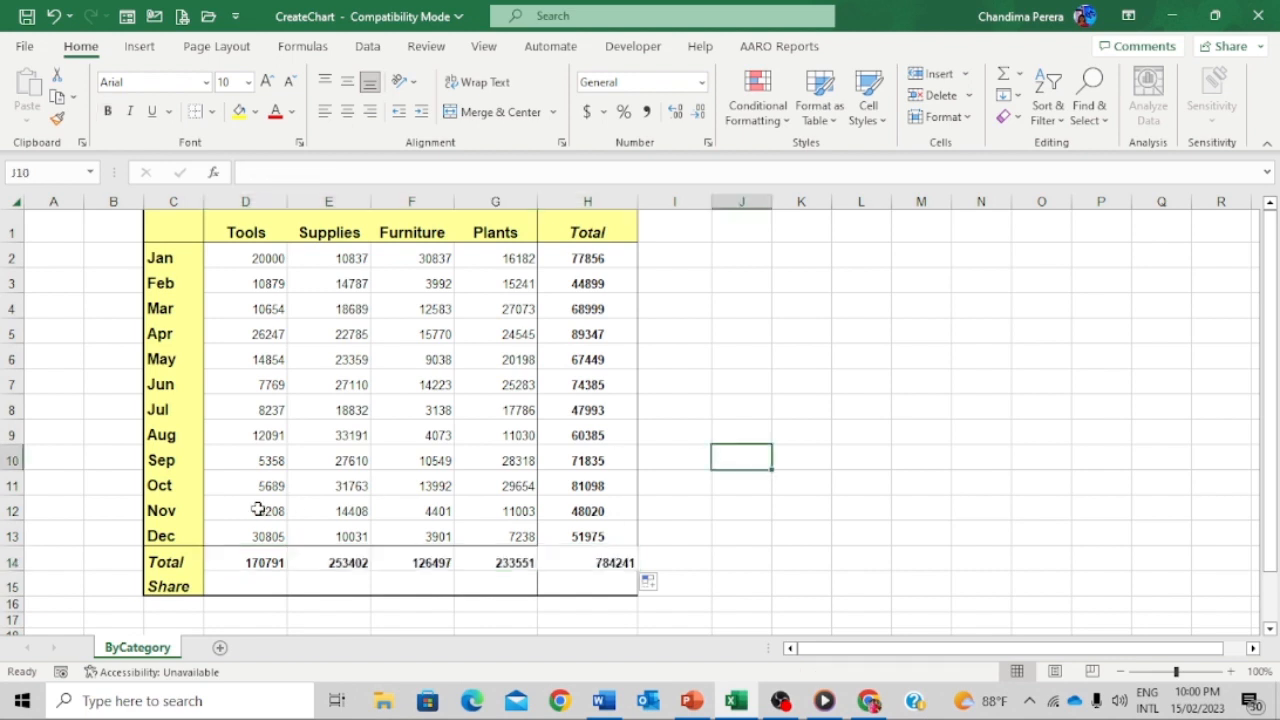
- Give the D2:H14 figures comma style with zero decimals and bring up Format Cells
click(253, 587)
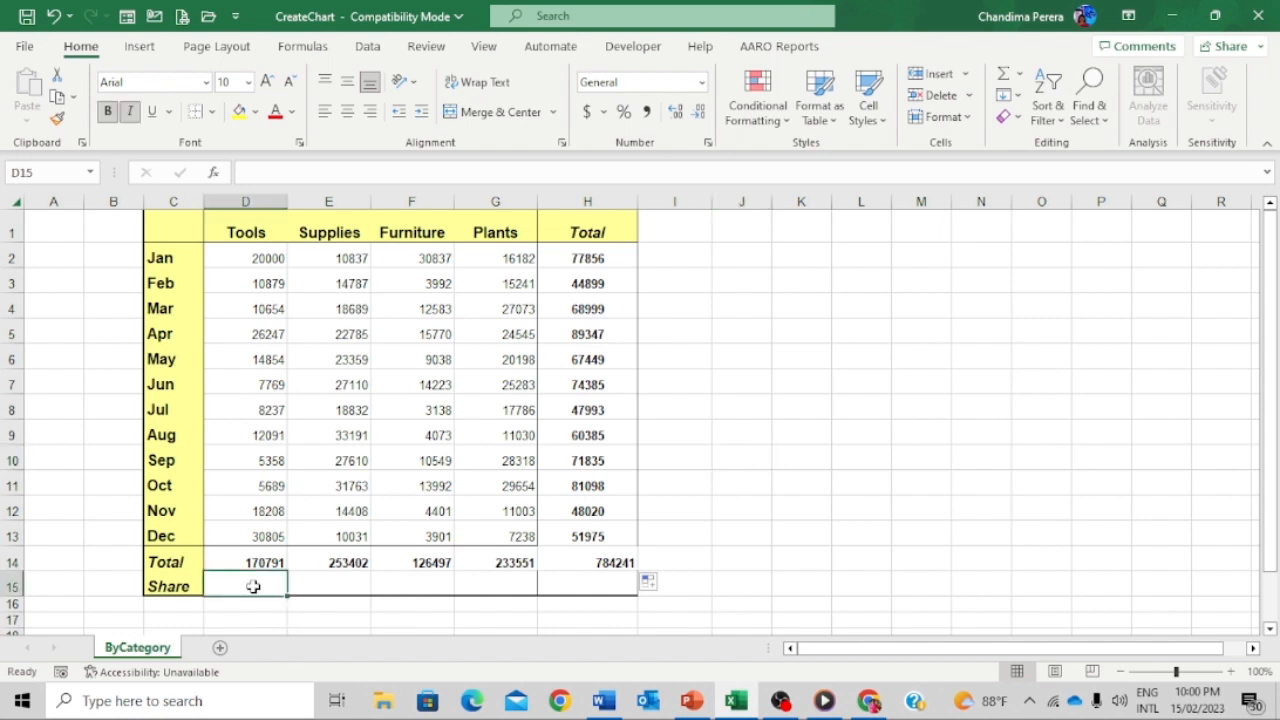
click(272, 258)
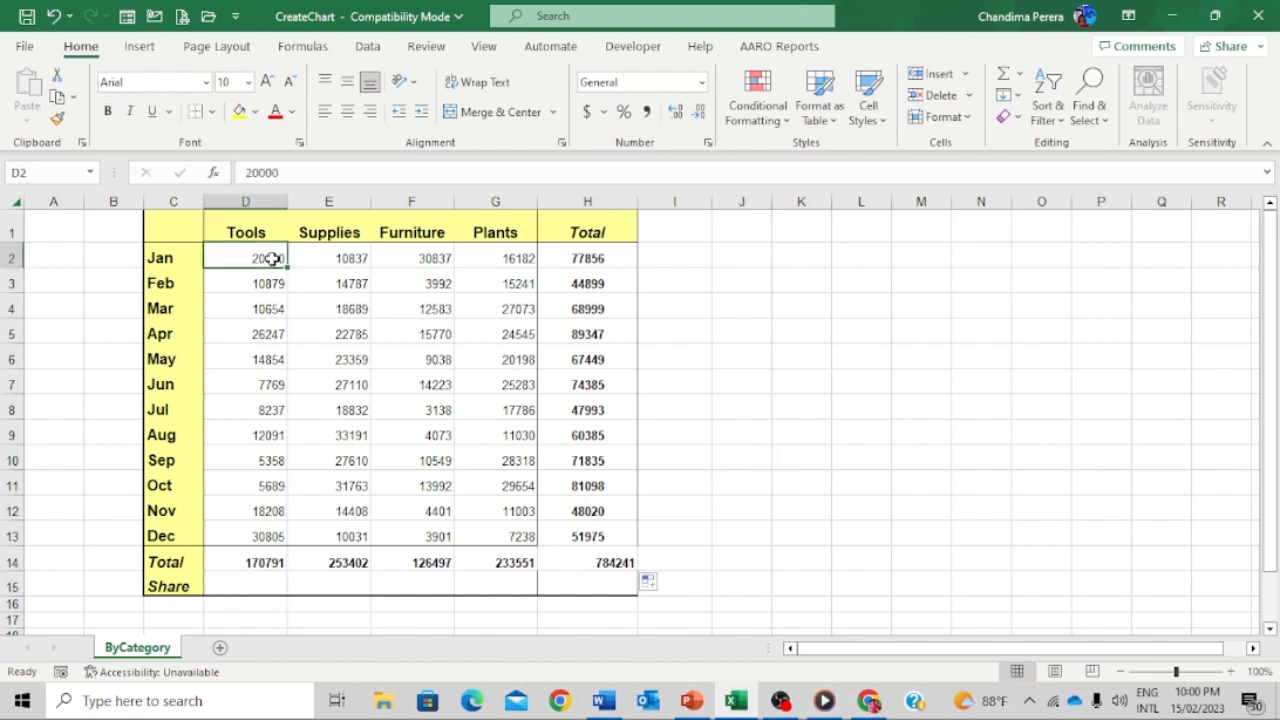
drag(251, 257, 586, 562)
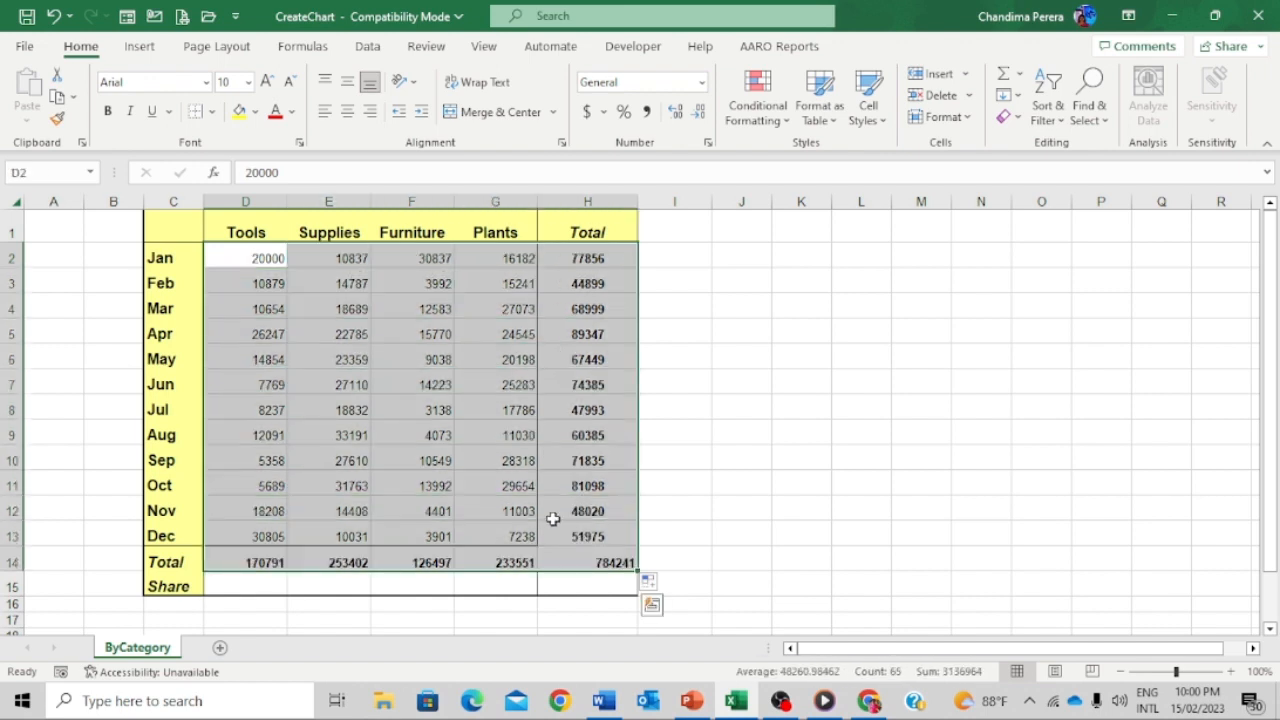
click(587, 112)
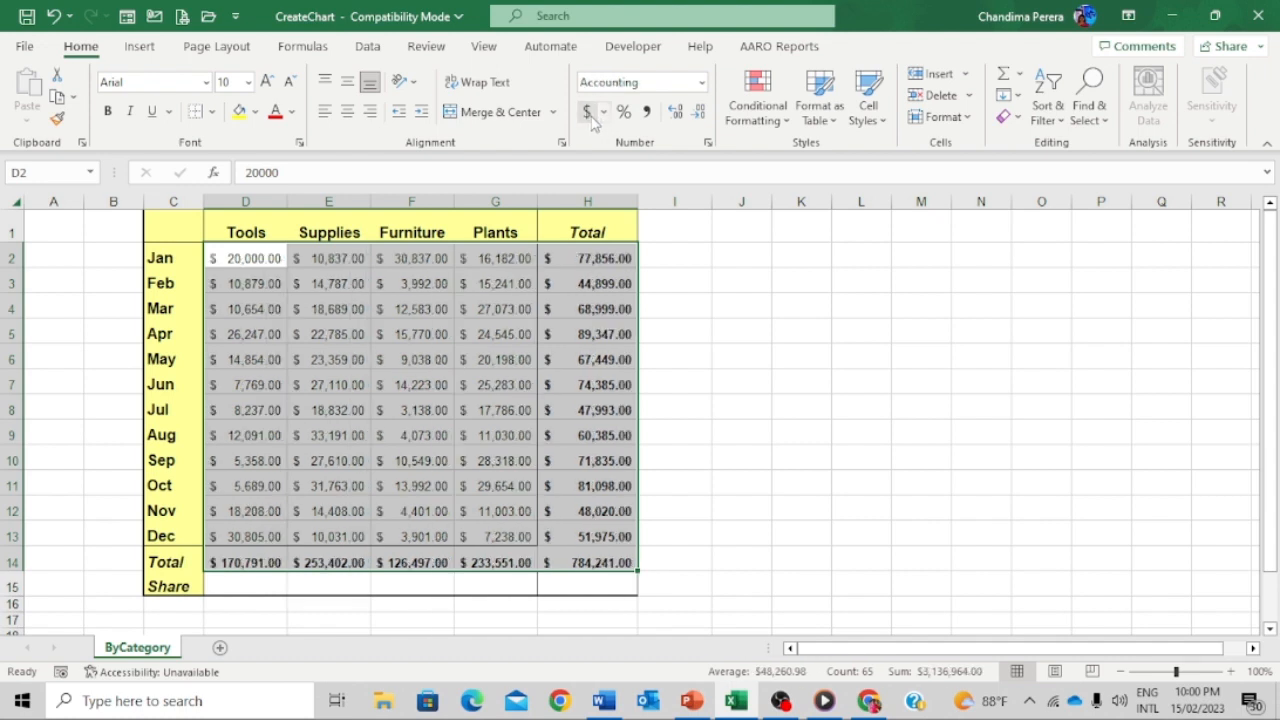
click(649, 113)
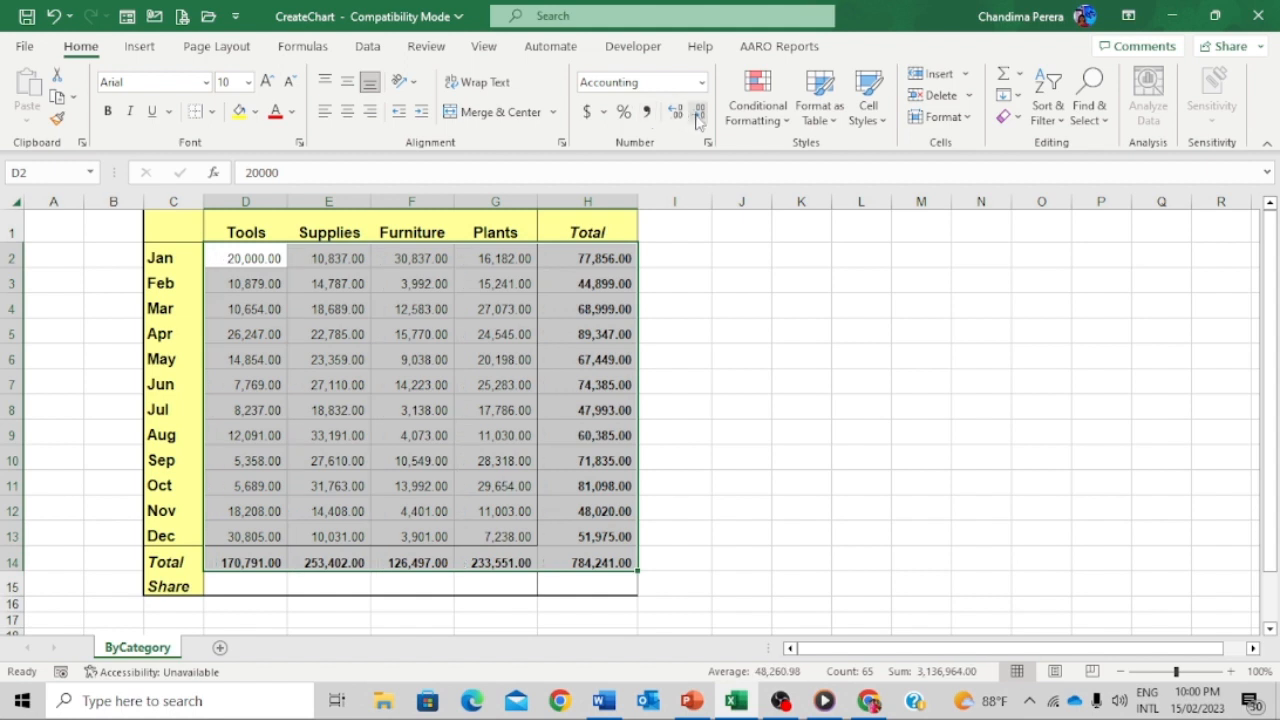
click(697, 117)
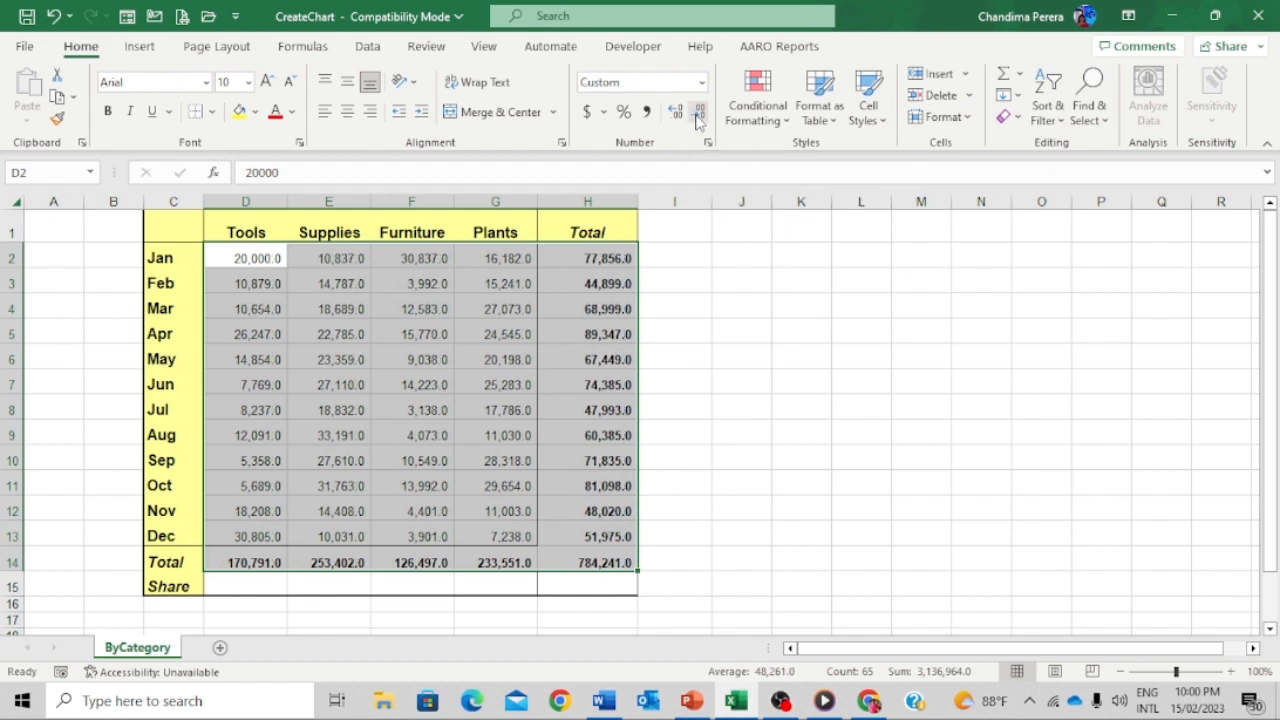
click(697, 117)
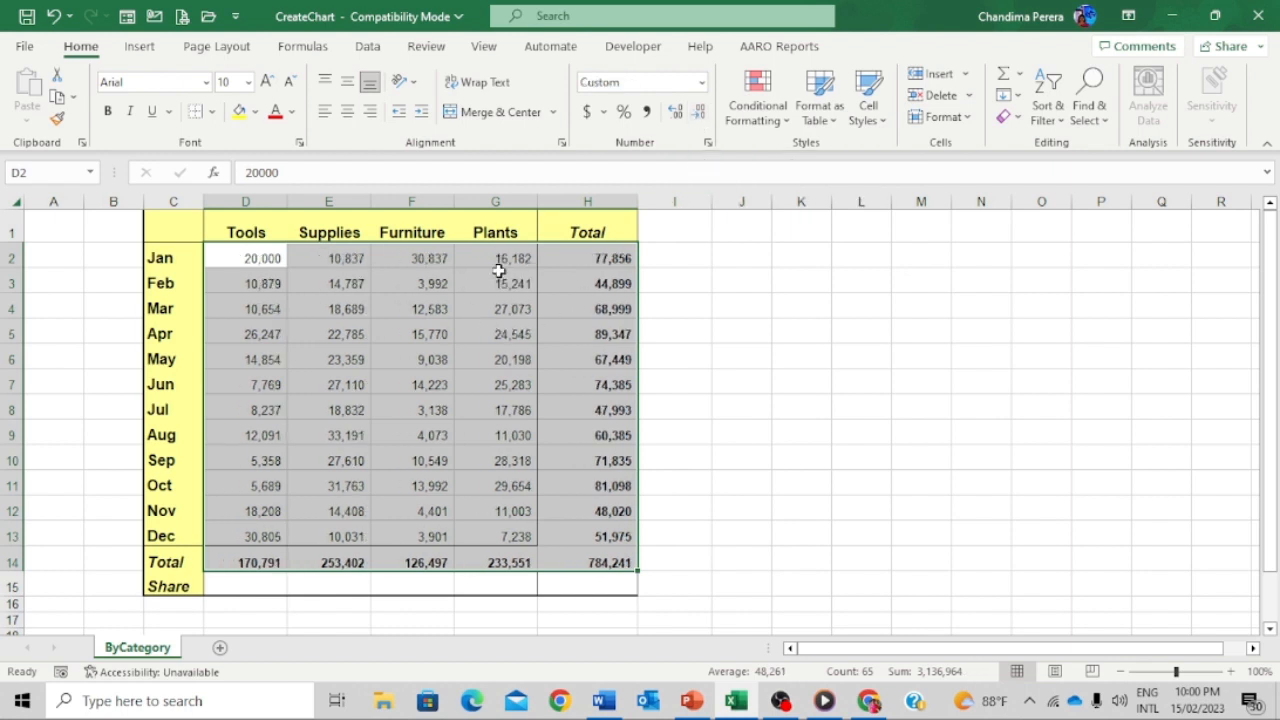
click(711, 146)
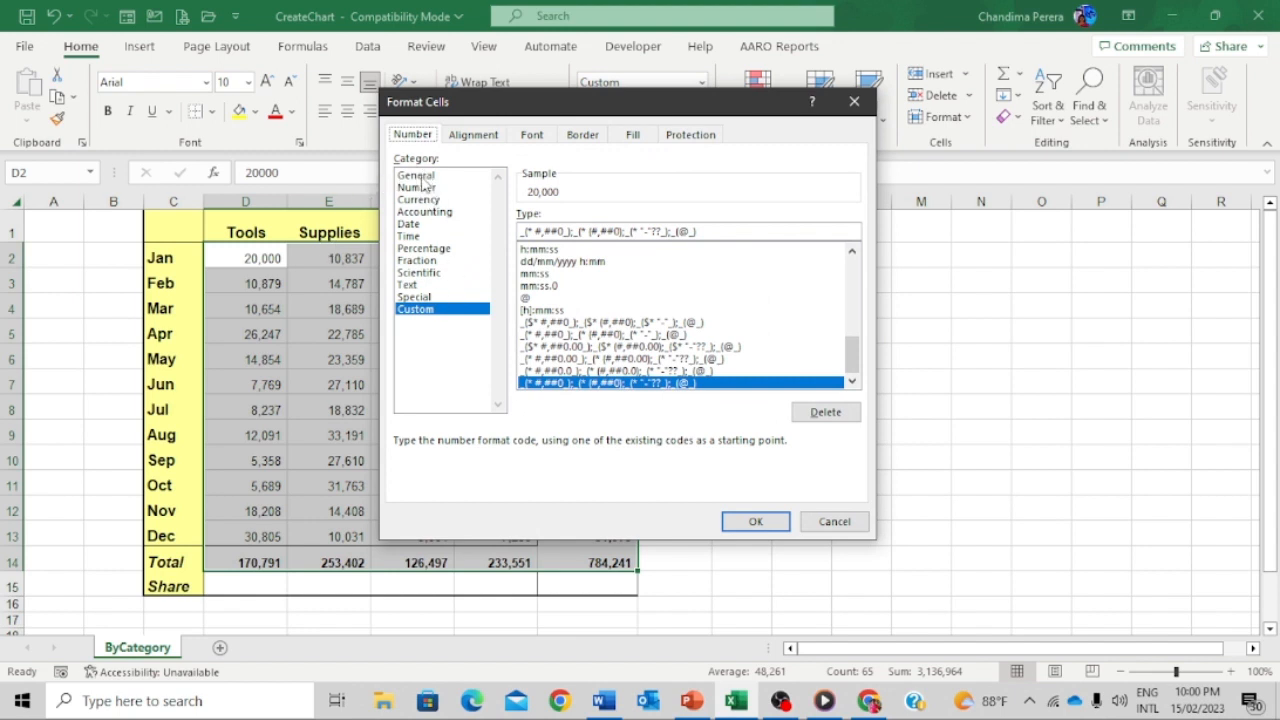
- Reset the figures to General, then apply comma style with two decimal places
click(421, 177)
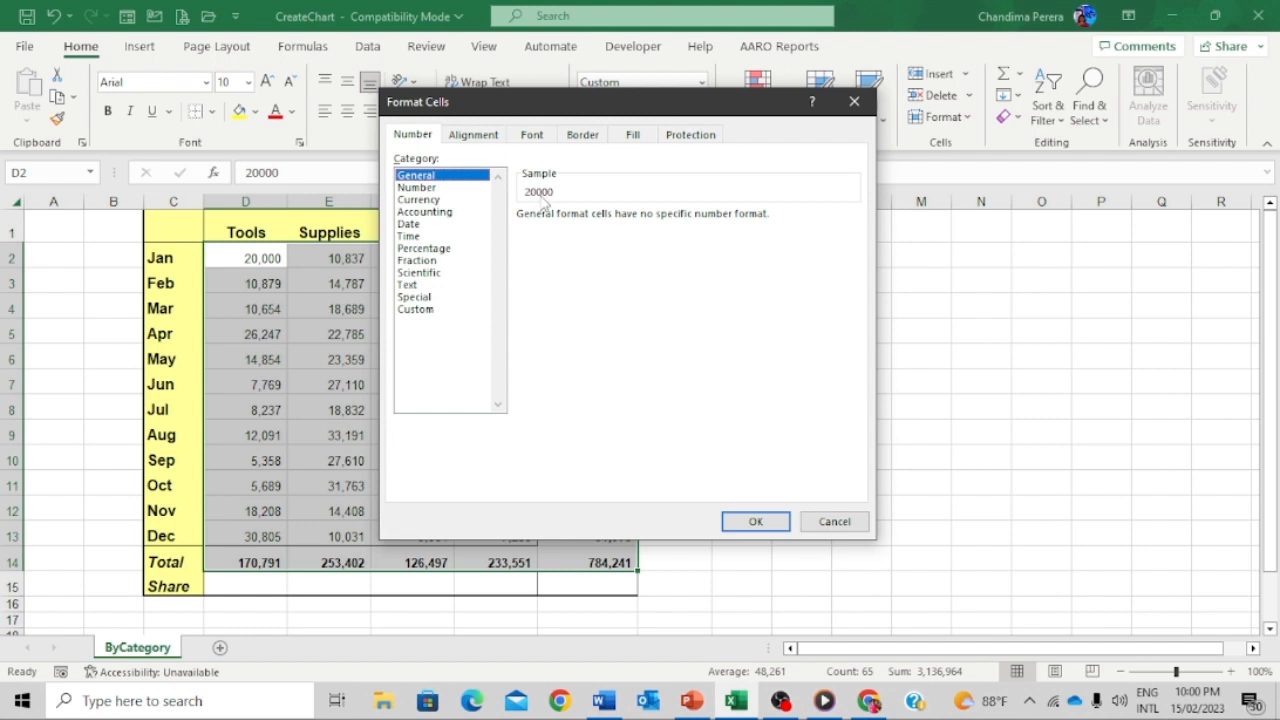
click(756, 522)
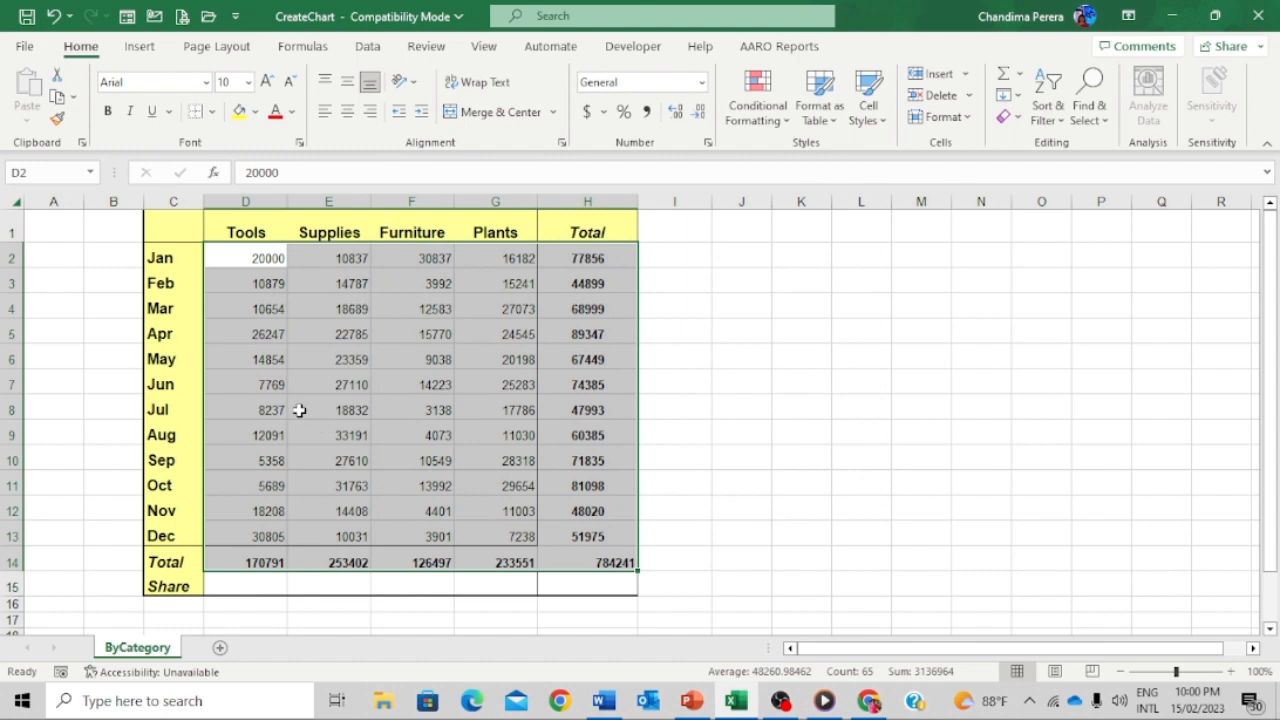
click(679, 117)
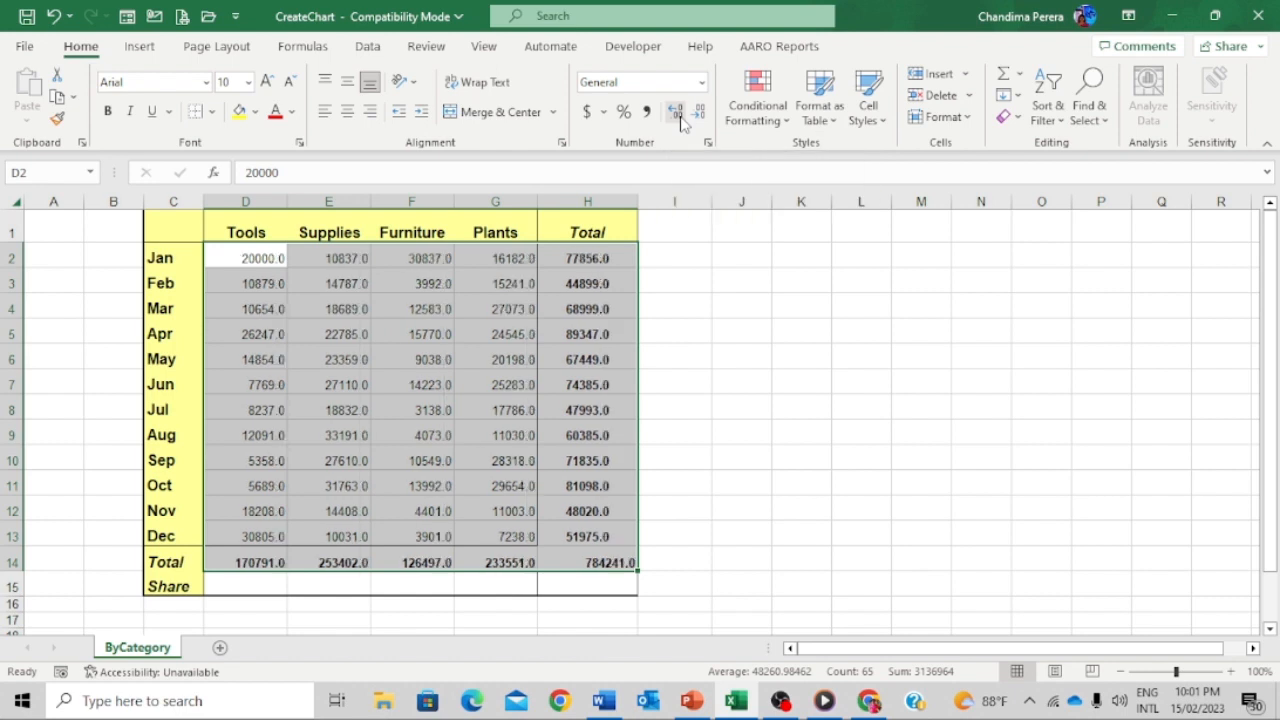
click(679, 117)
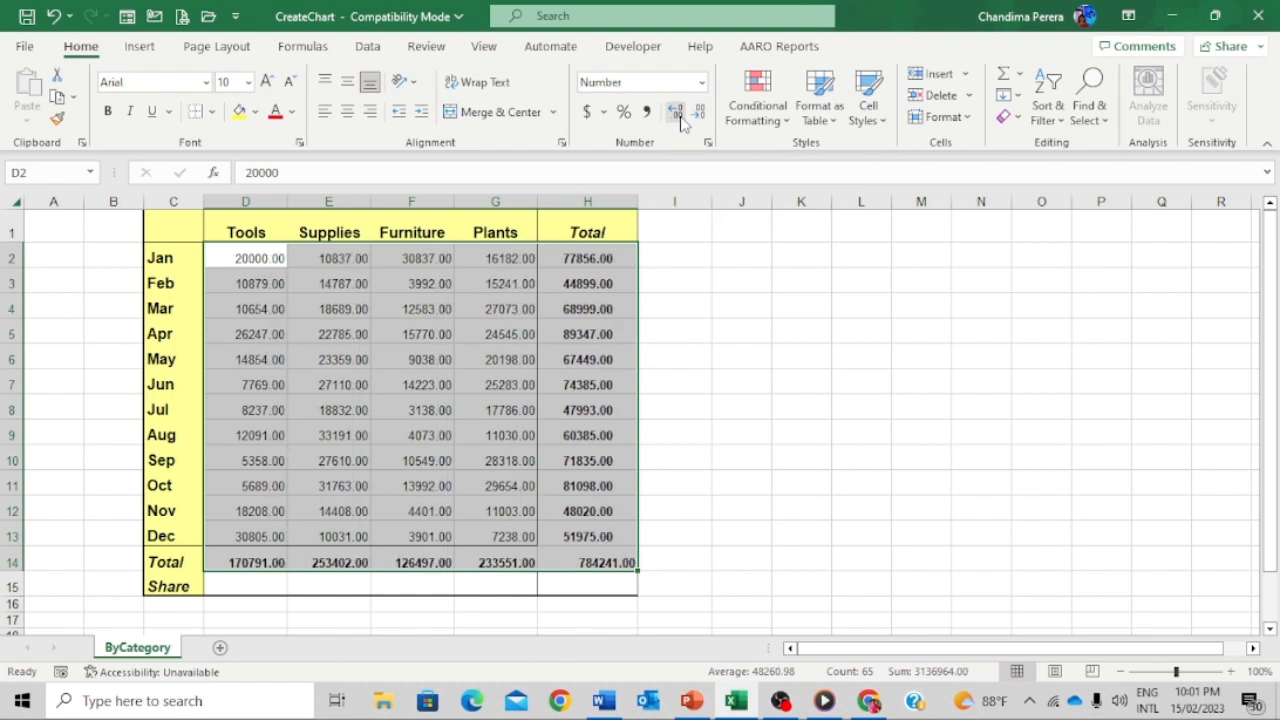
click(647, 114)
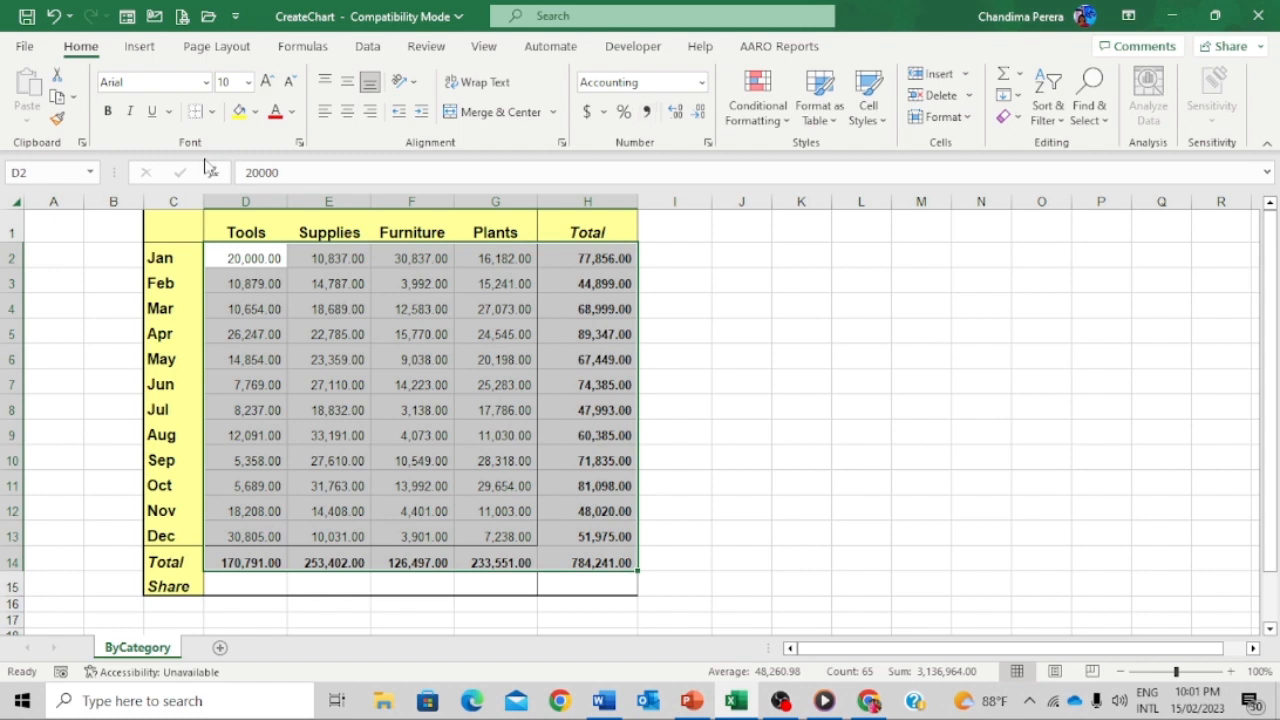
click(273, 256)
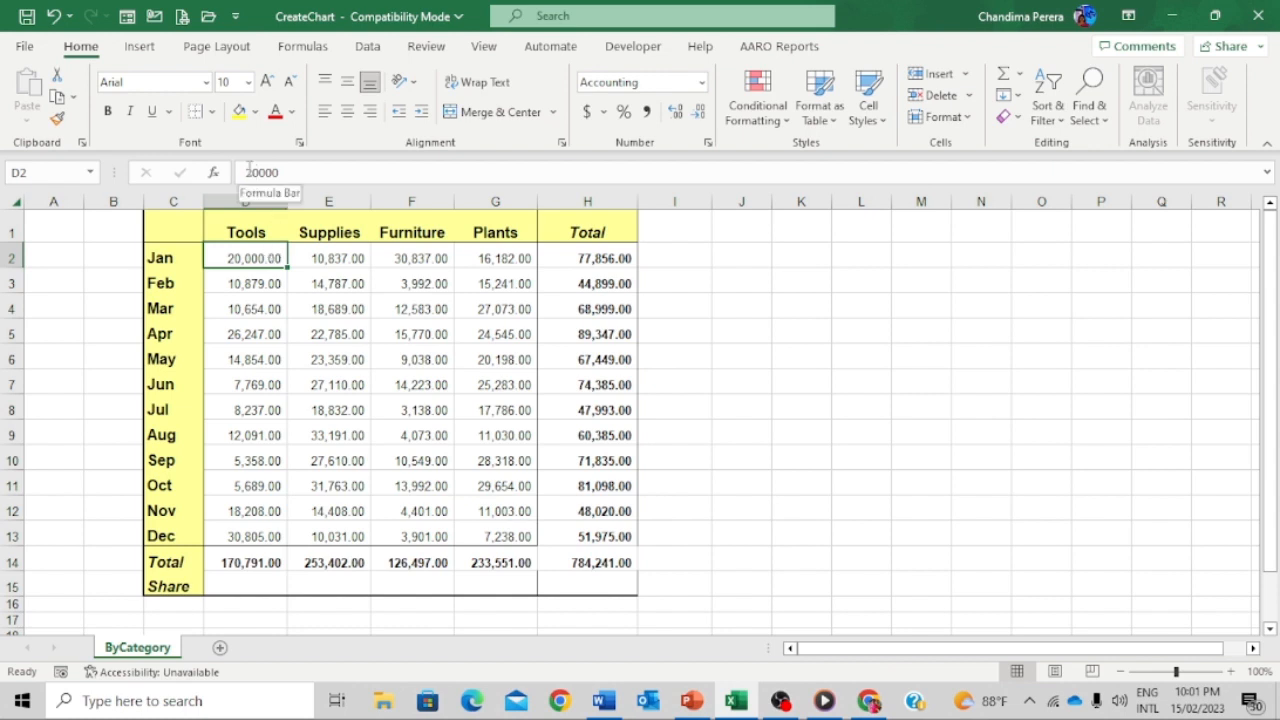
- Keep the Jan Tools value in D2 as plain 20000, without an RS. prefix
click(248, 172)
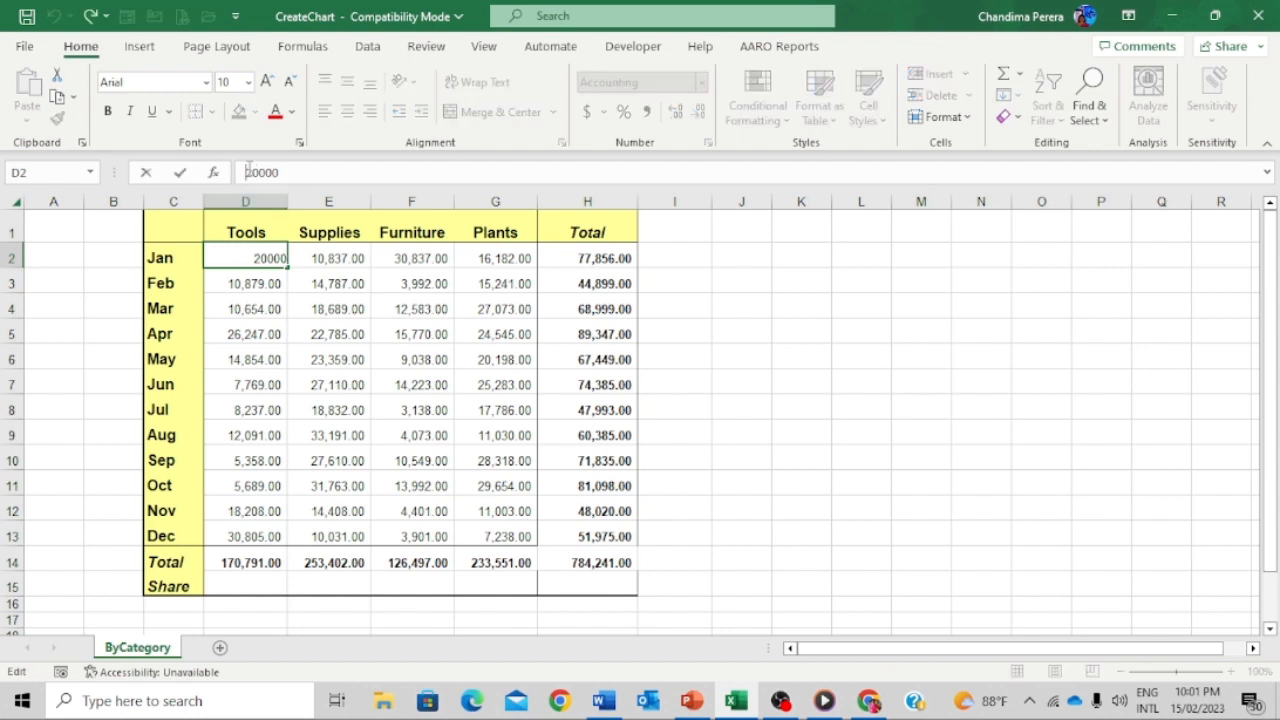
text(RS.)
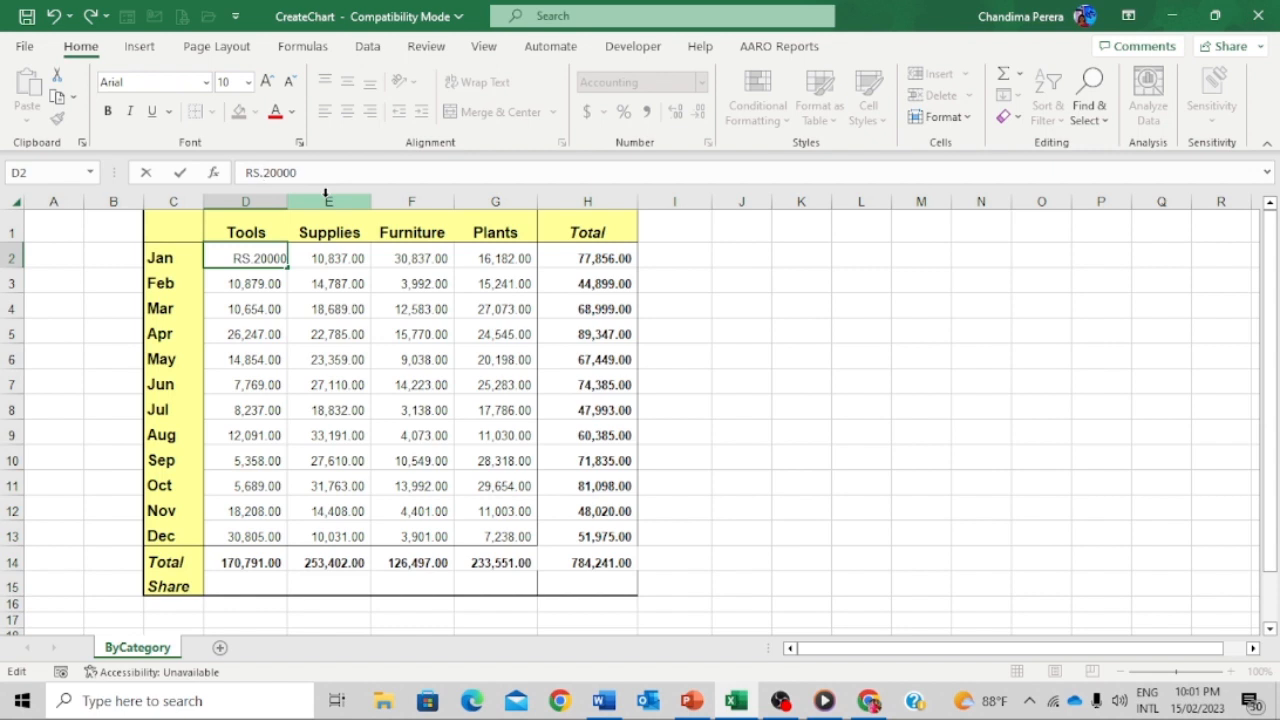
key(BackSpace)
key(BackSpace)
key(BackSpace)
key(Return)
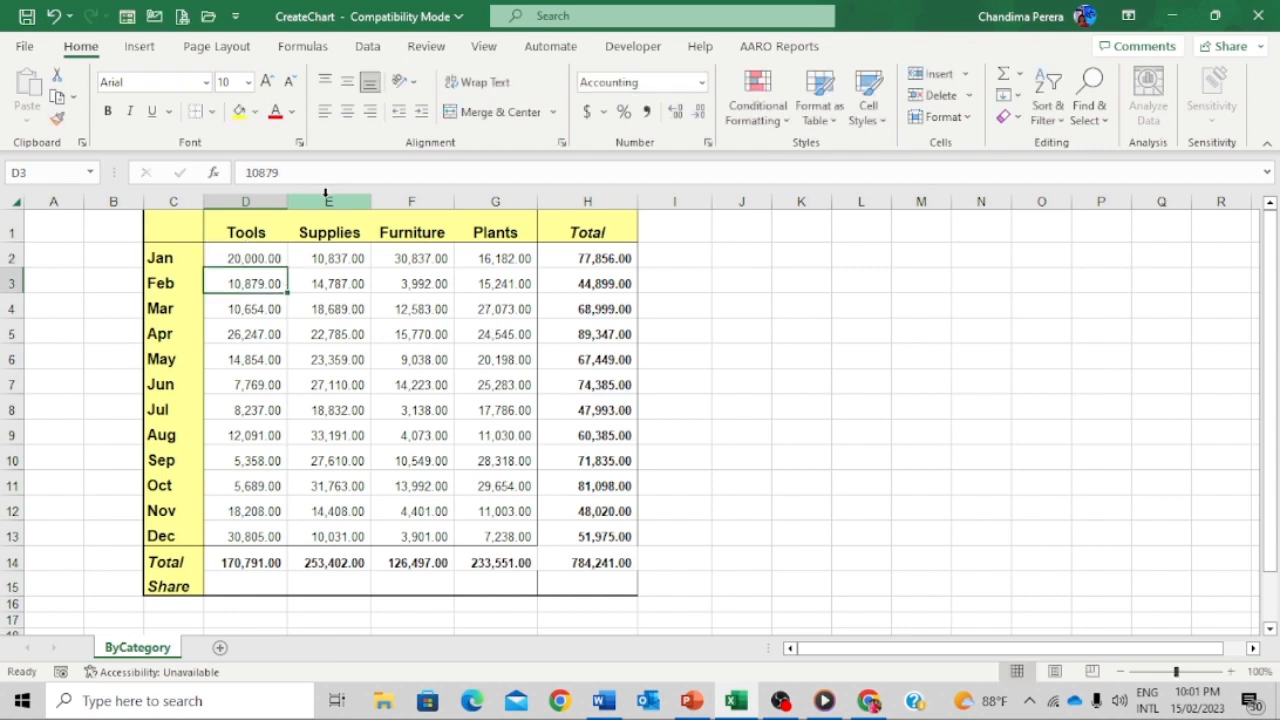
drag(260, 254, 575, 562)
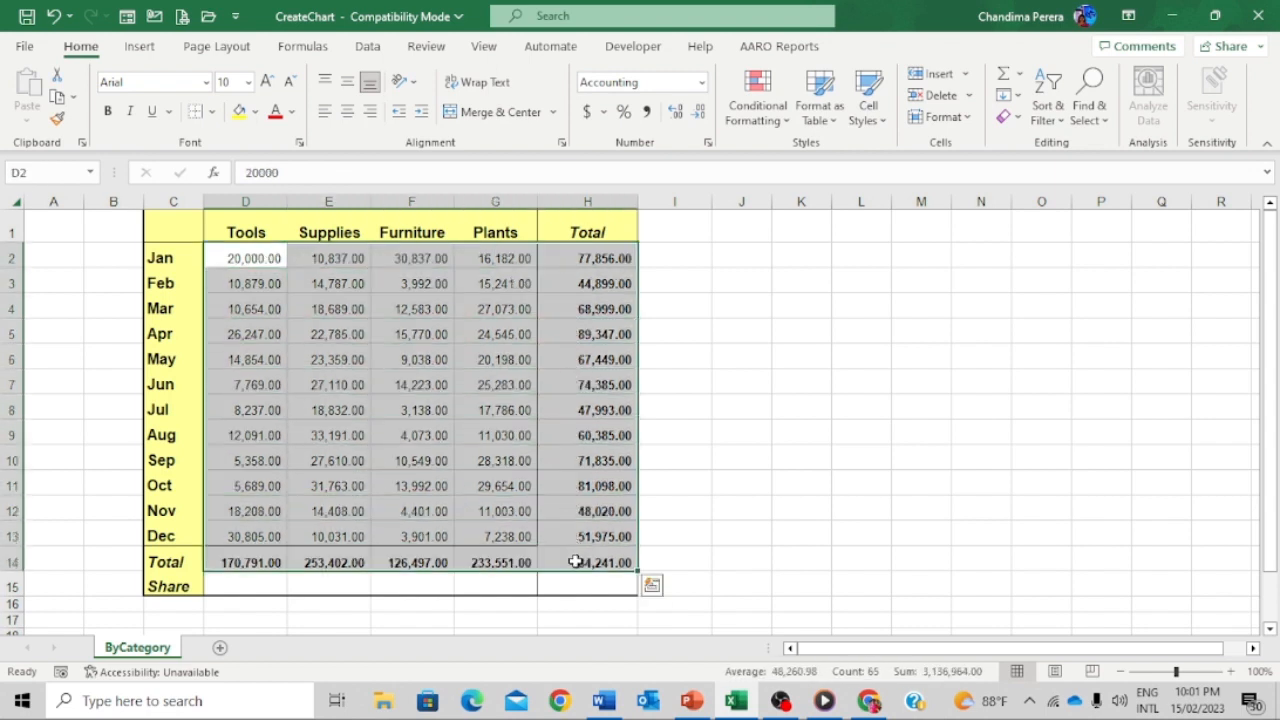
- Open the Custom number formats and choose the #,##0.00 format code
right_click(392, 326)
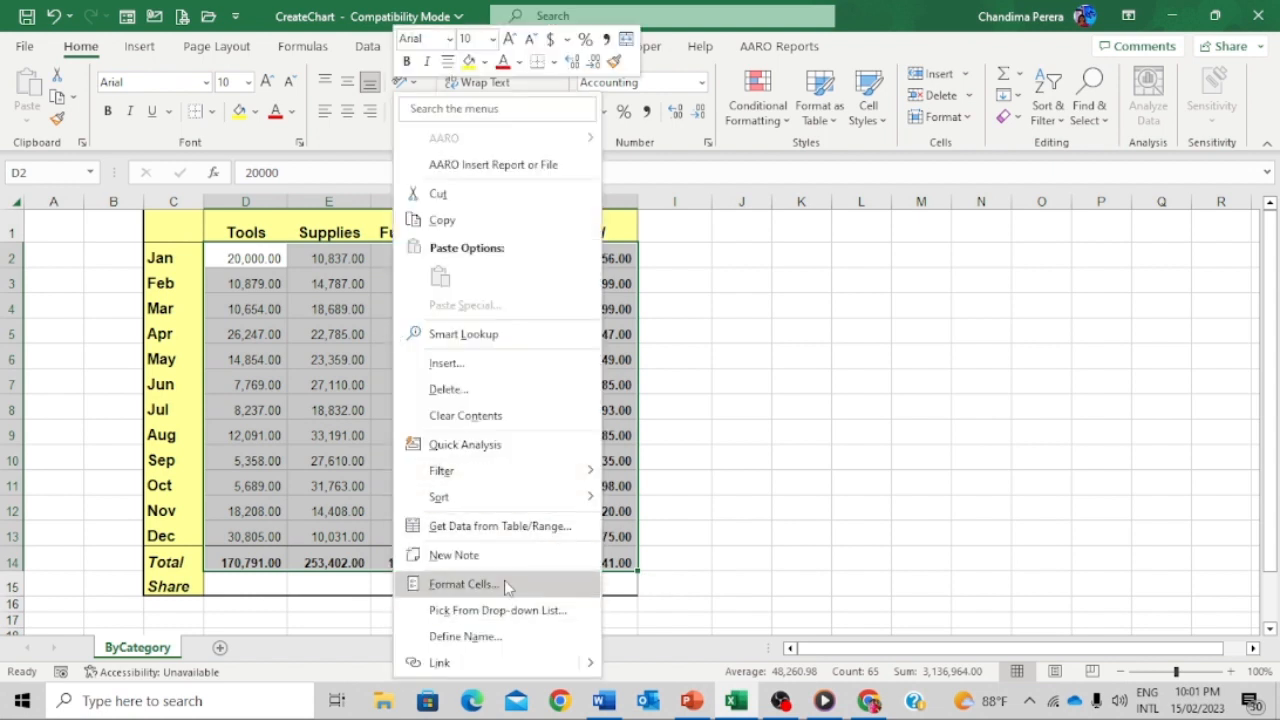
click(726, 285)
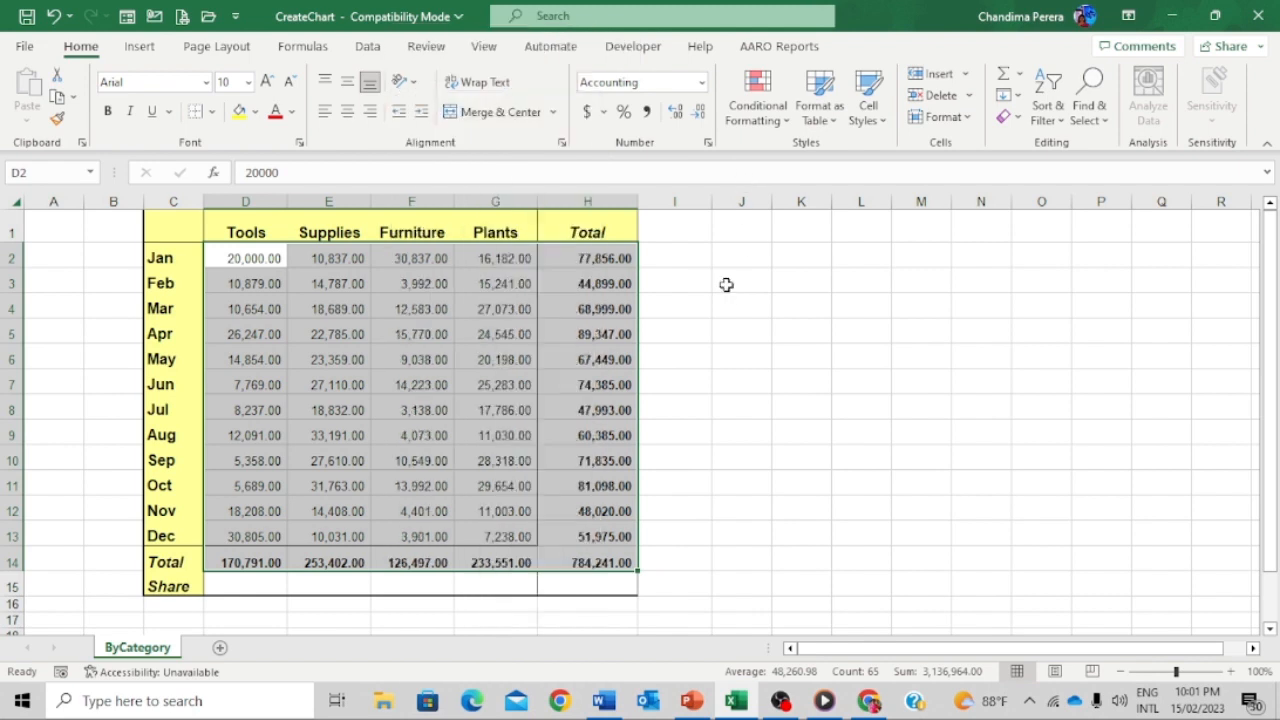
click(708, 144)
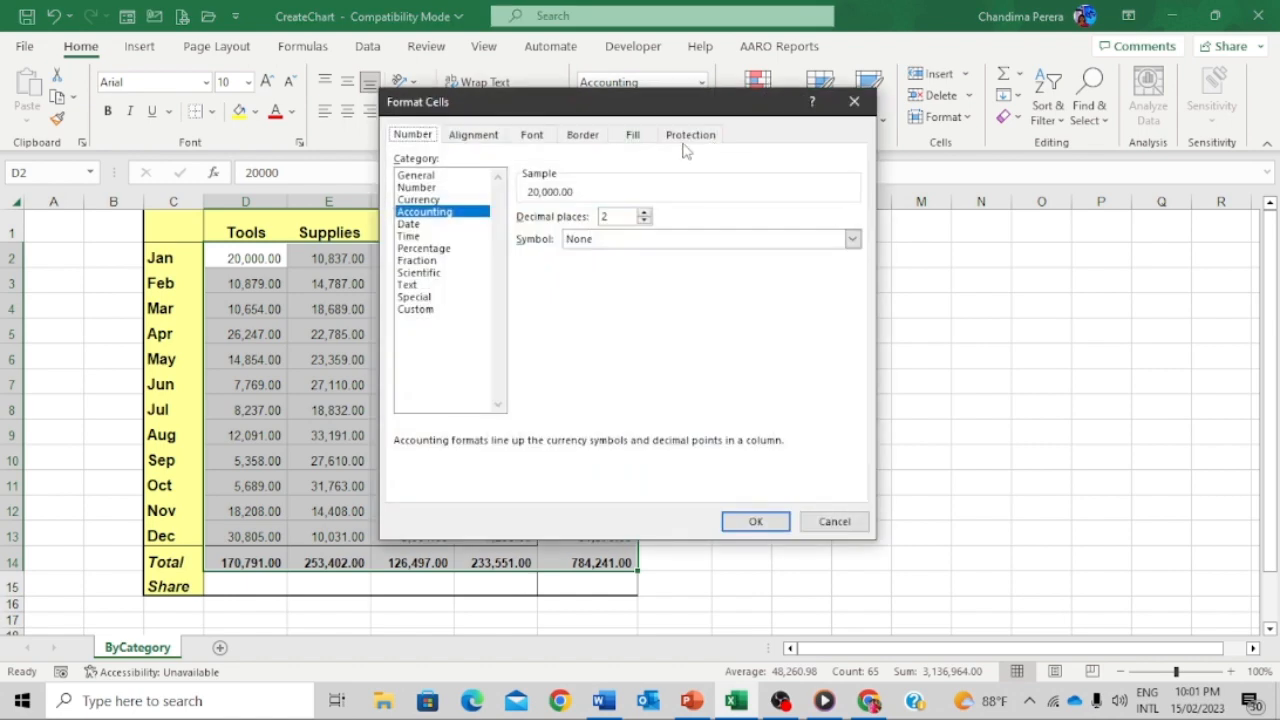
click(416, 310)
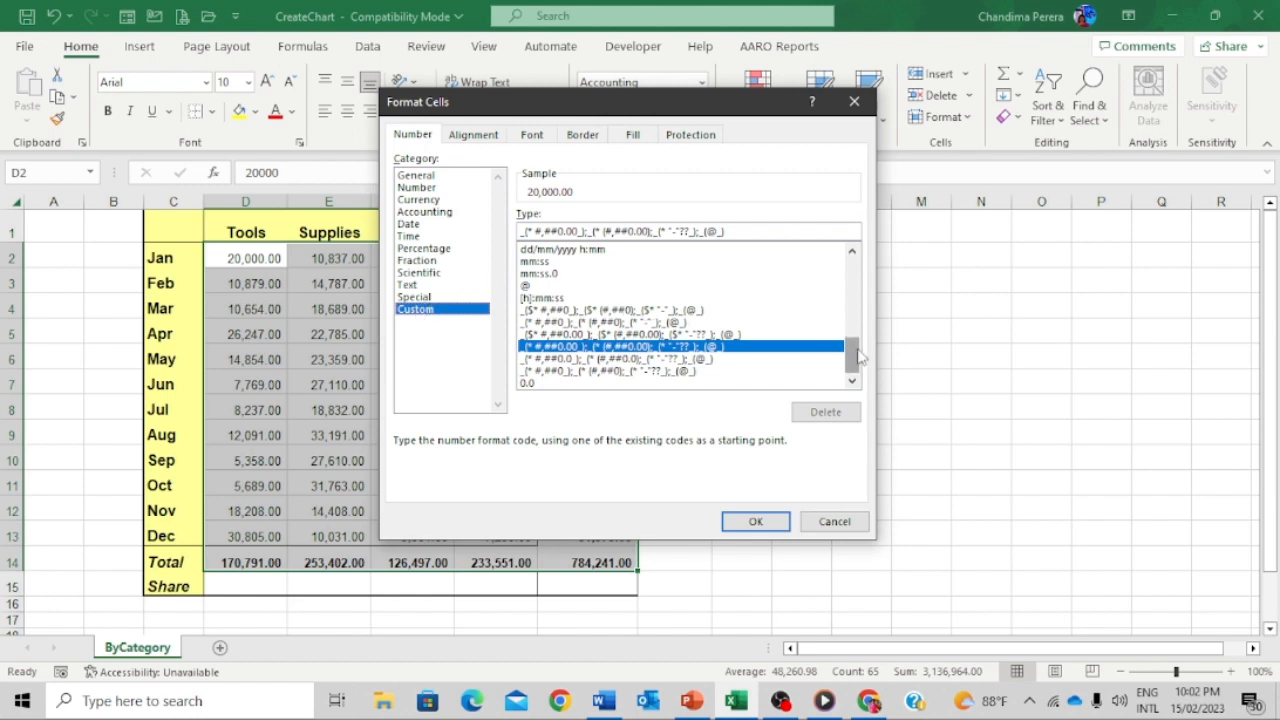
drag(858, 357, 869, 226)
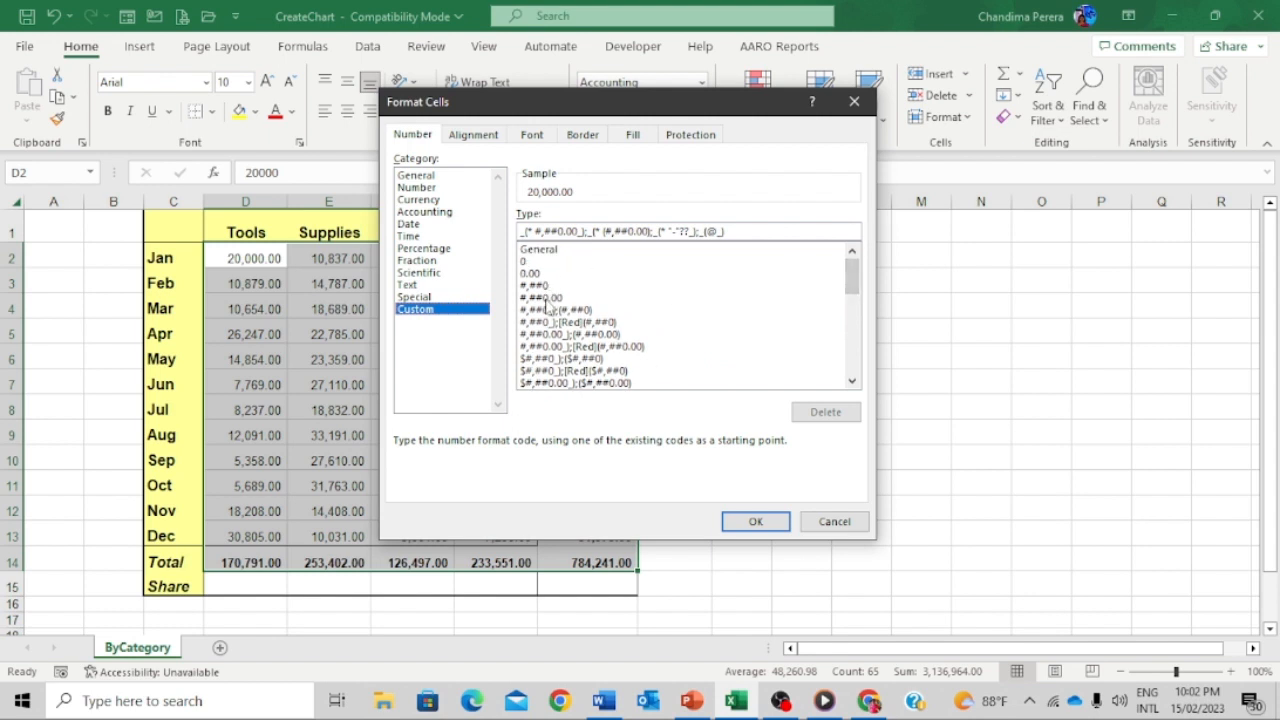
click(546, 301)
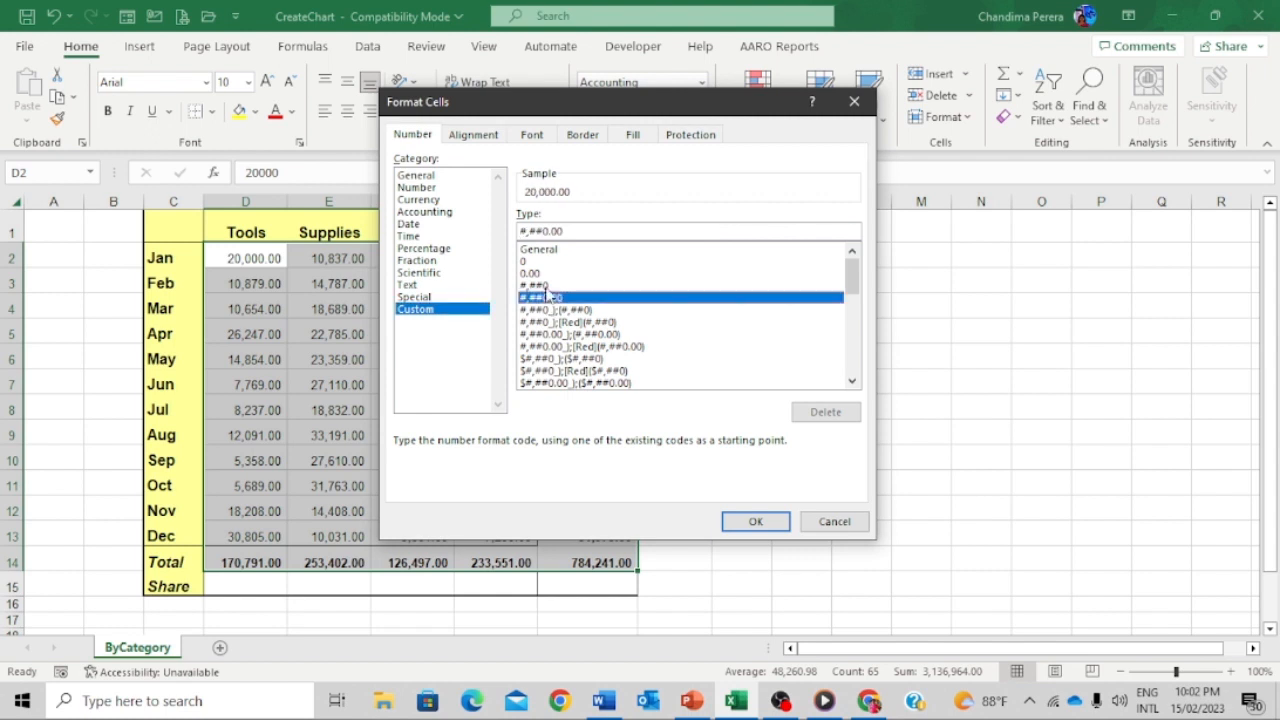
click(546, 286)
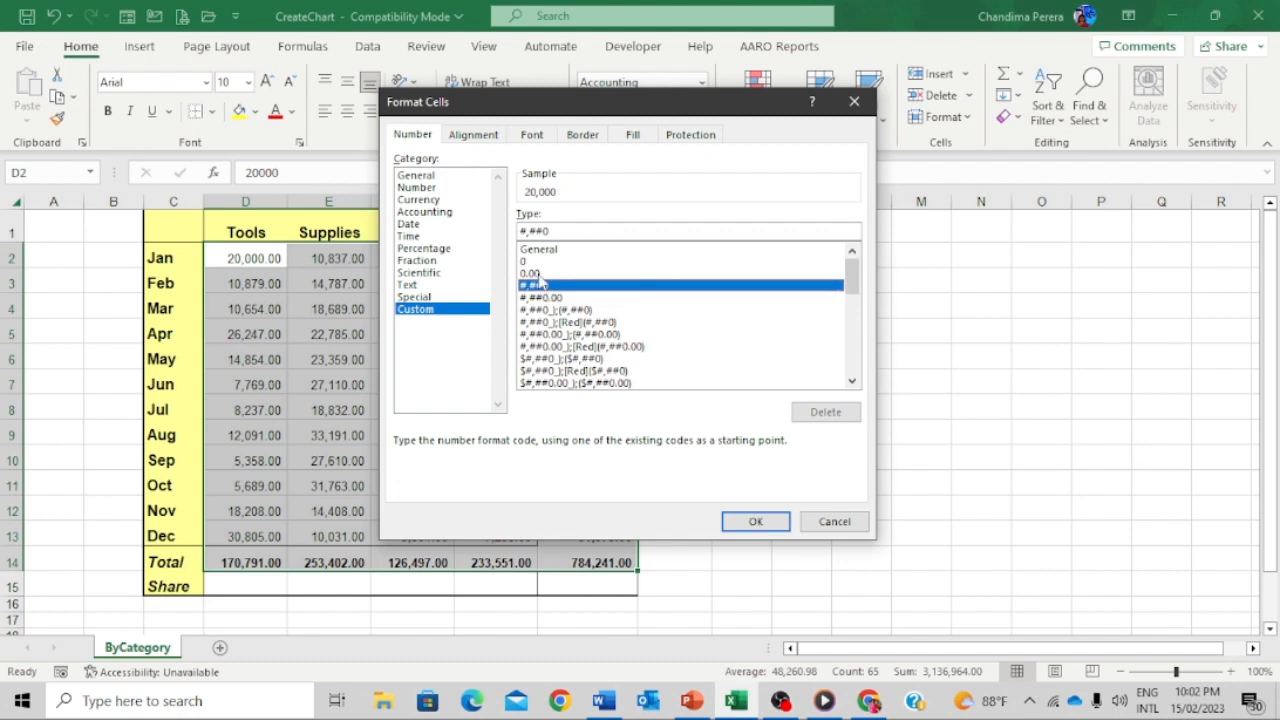
click(532, 273)
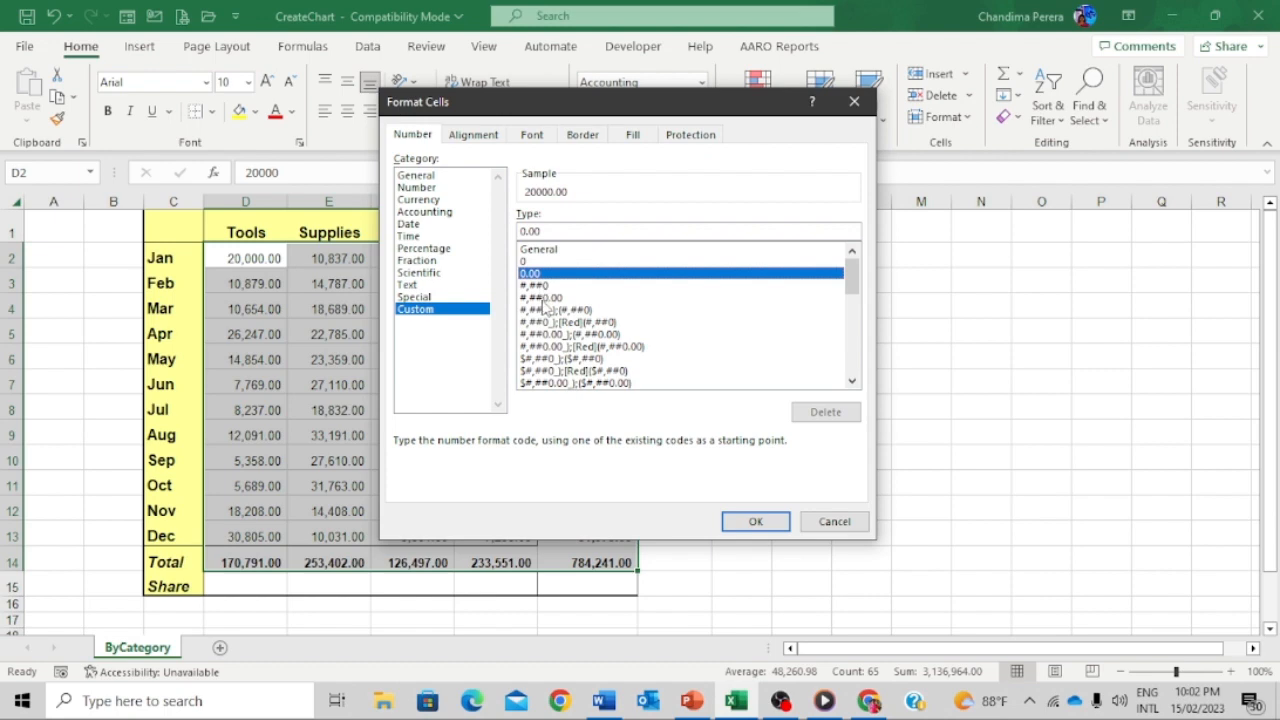
click(541, 298)
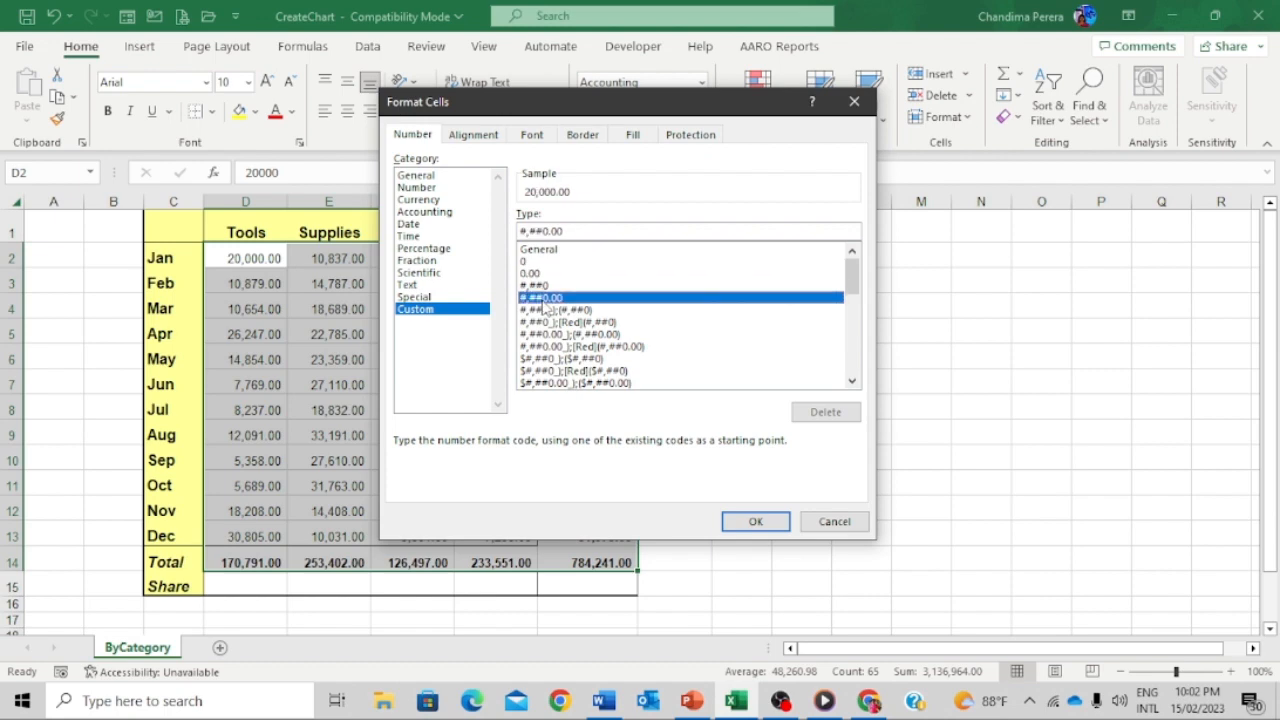
- Change the code to #,##0.00 "Rs" and apply it to the figures
click(587, 231)
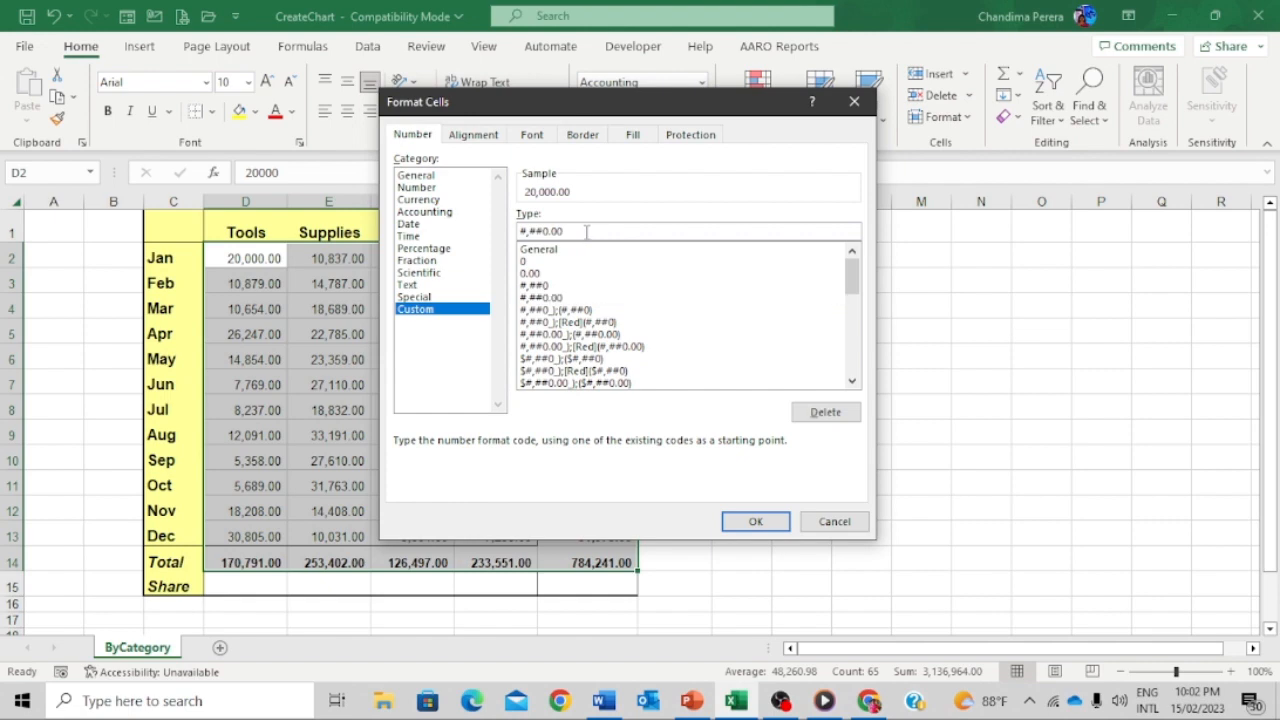
text(")
key(Left)
text(Rs)
click(757, 523)
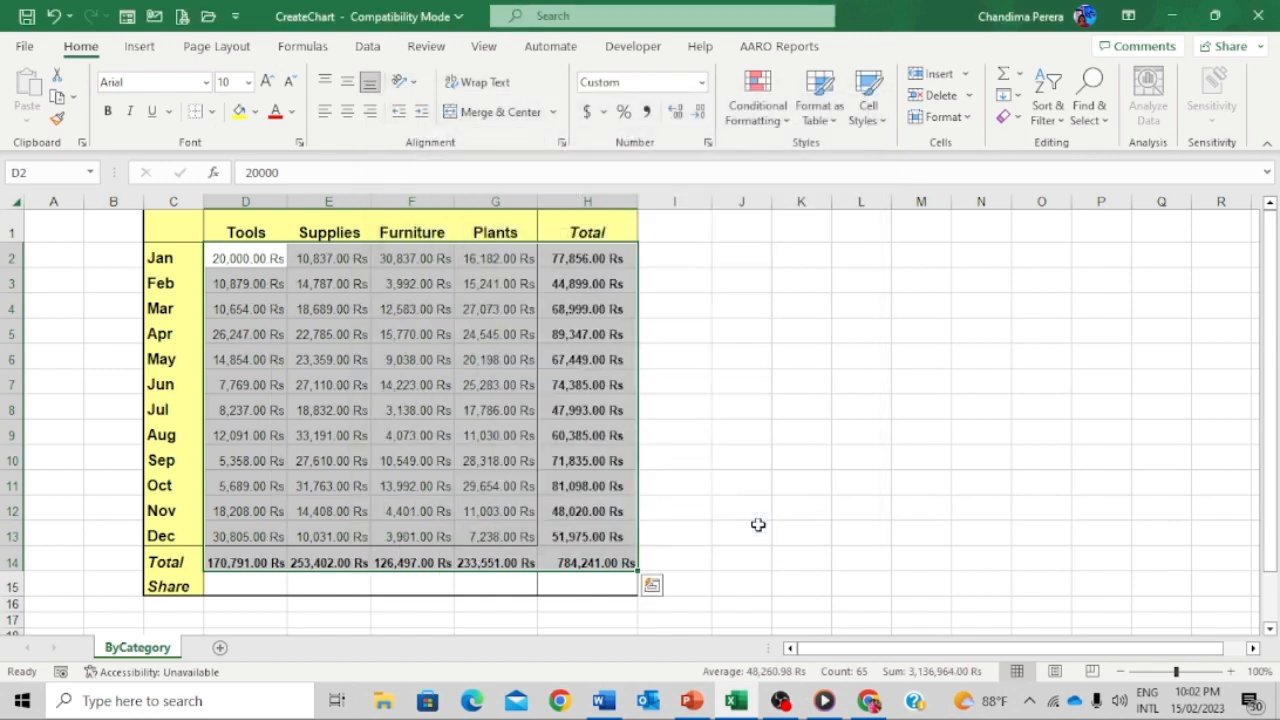
- Change the Jan Supplies value in E2 to 20,000
click(376, 308)
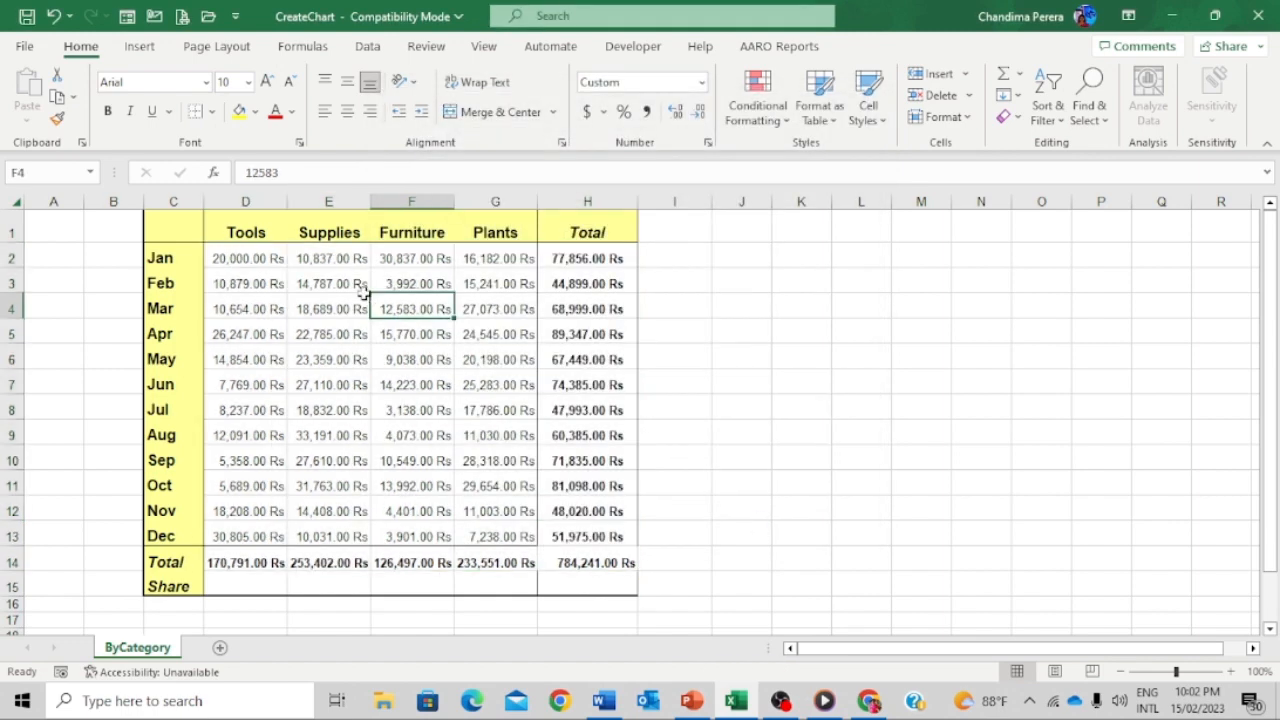
click(343, 258)
click(344, 302)
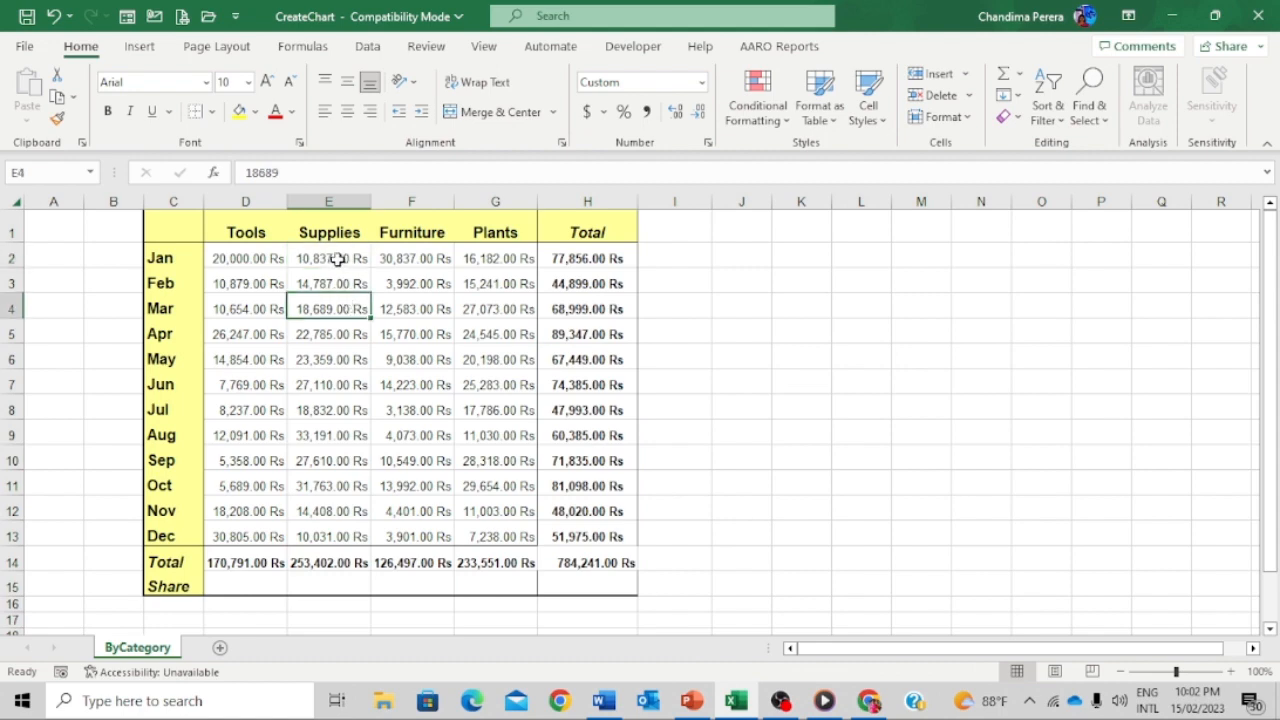
click(338, 258)
text(20,00)
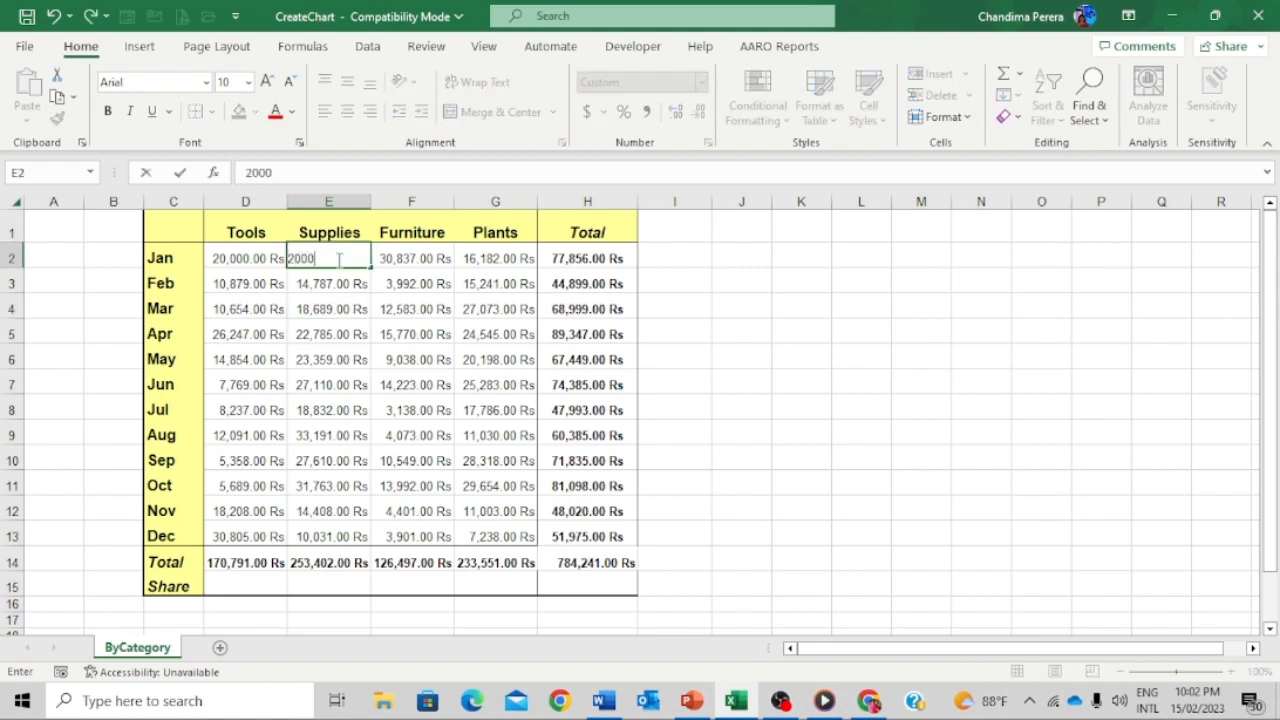
text(0)
key(Return)
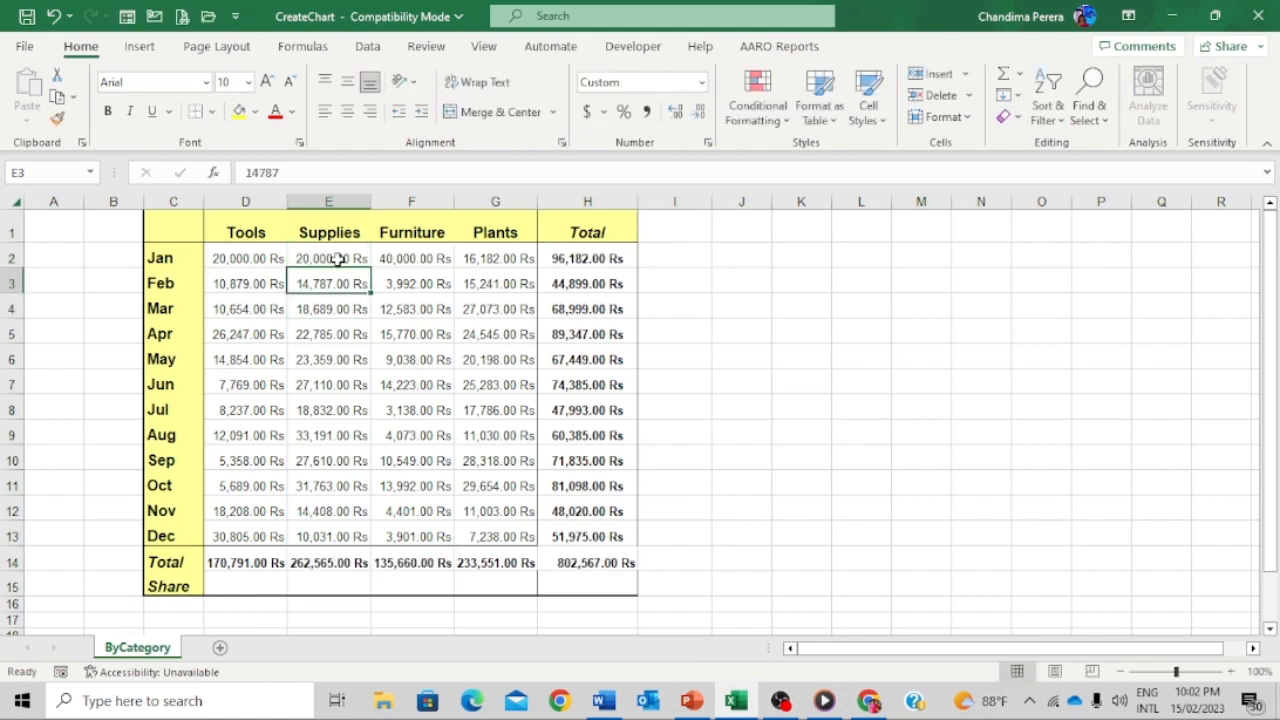
click(260, 587)
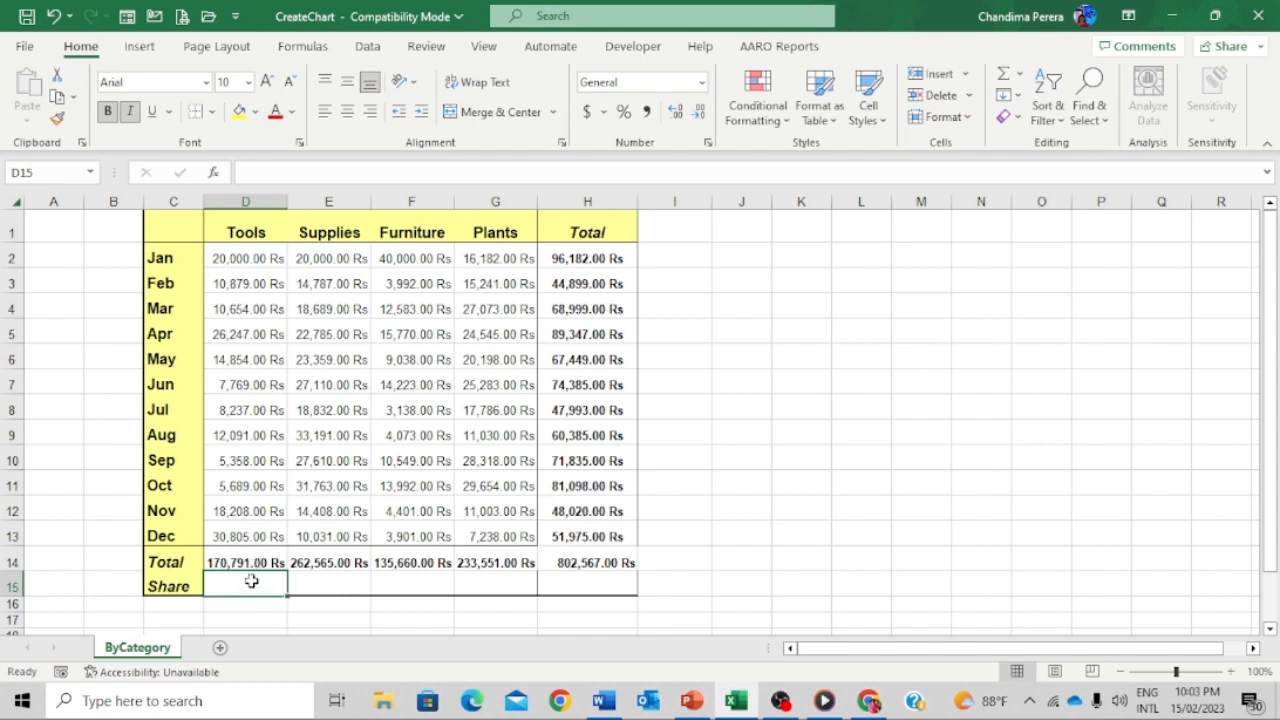
- Enter =D14/H14*100% in D15 to compute the Tools share of the grand total
text(=)
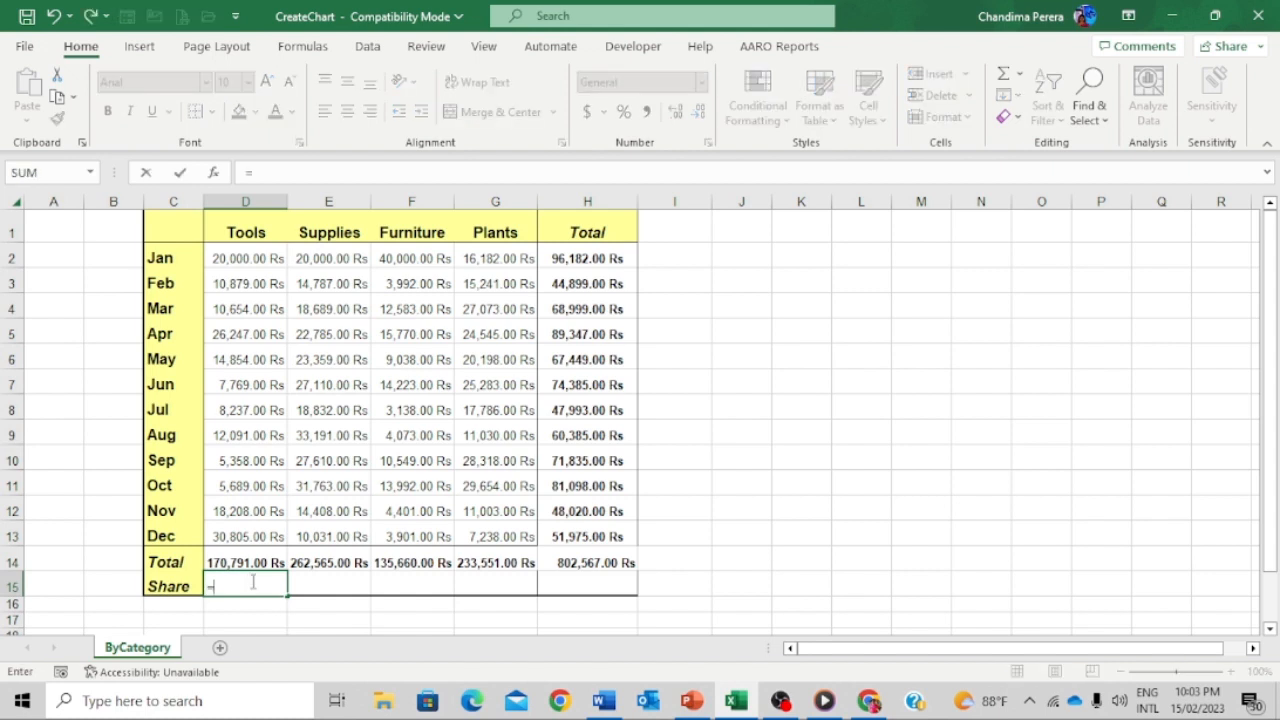
click(245, 553)
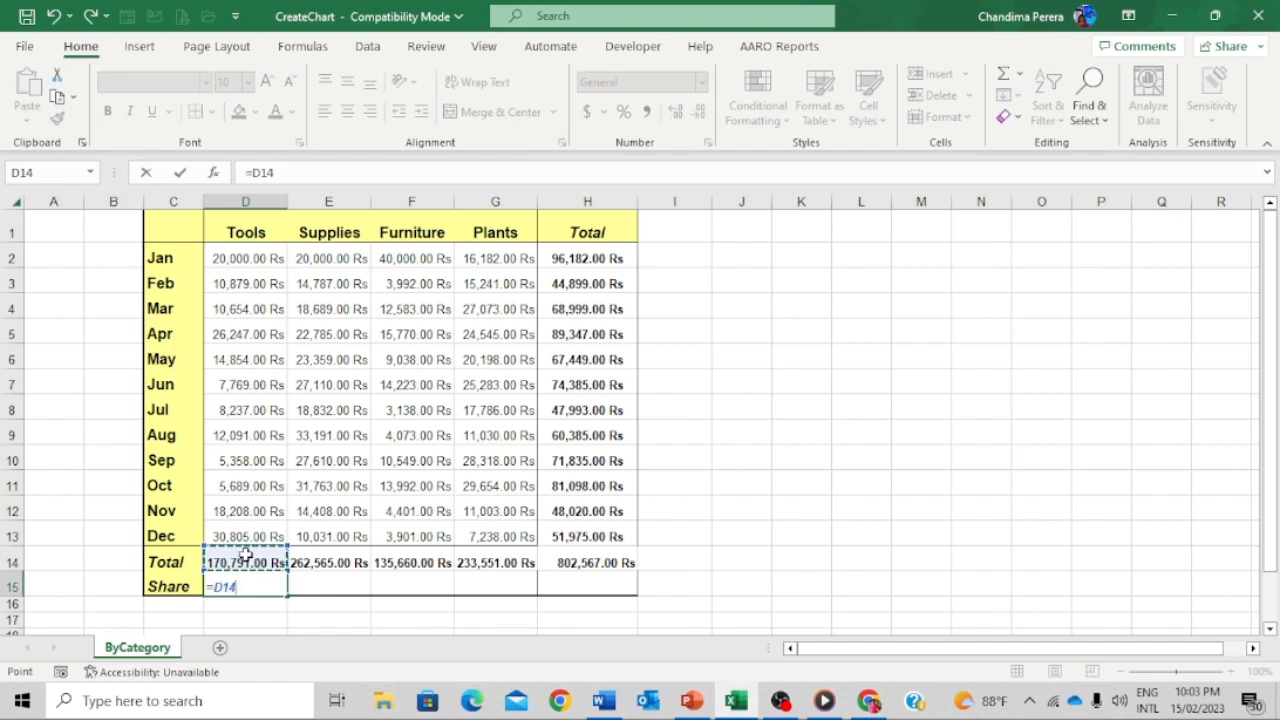
text(/)
click(592, 563)
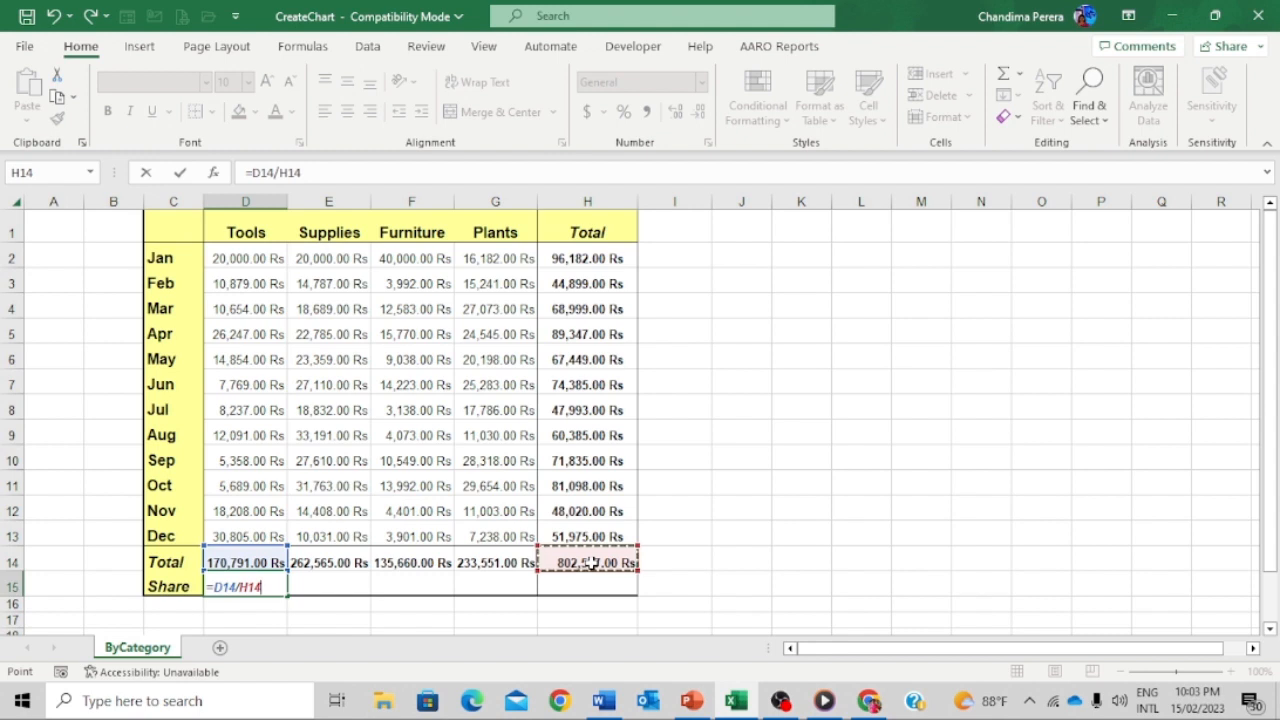
text(*100)
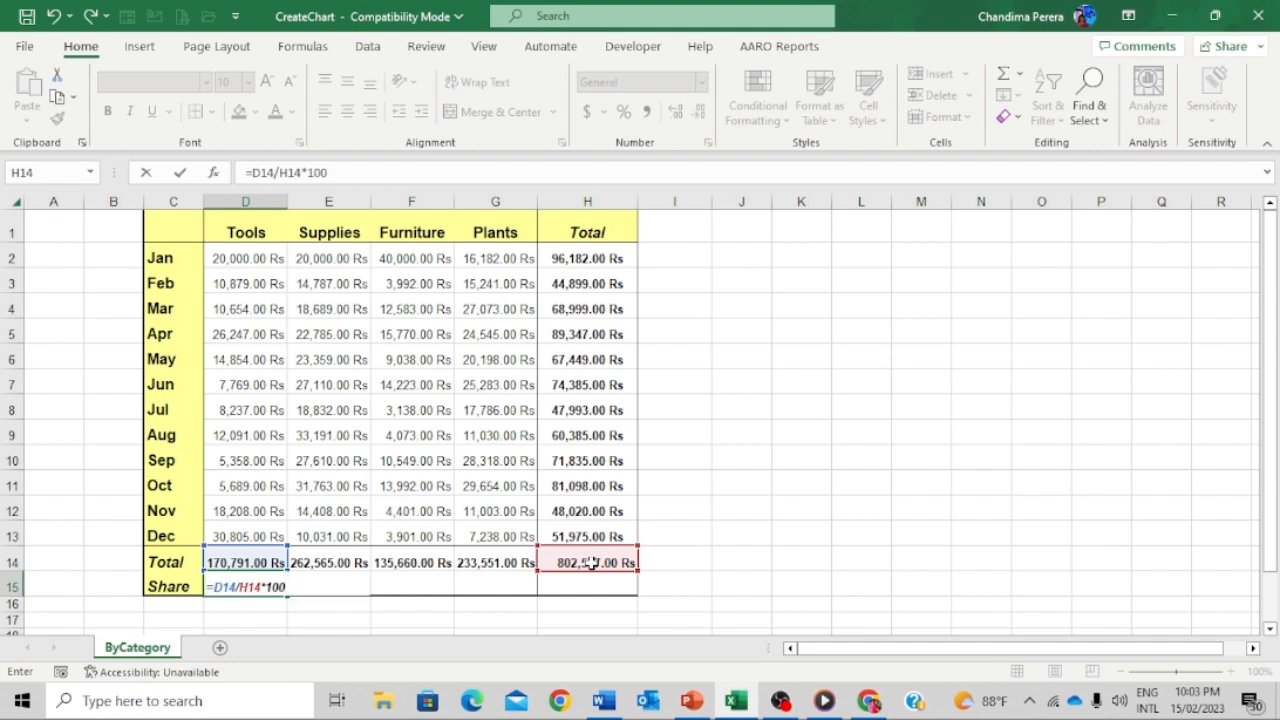
text(%)
key(Return)
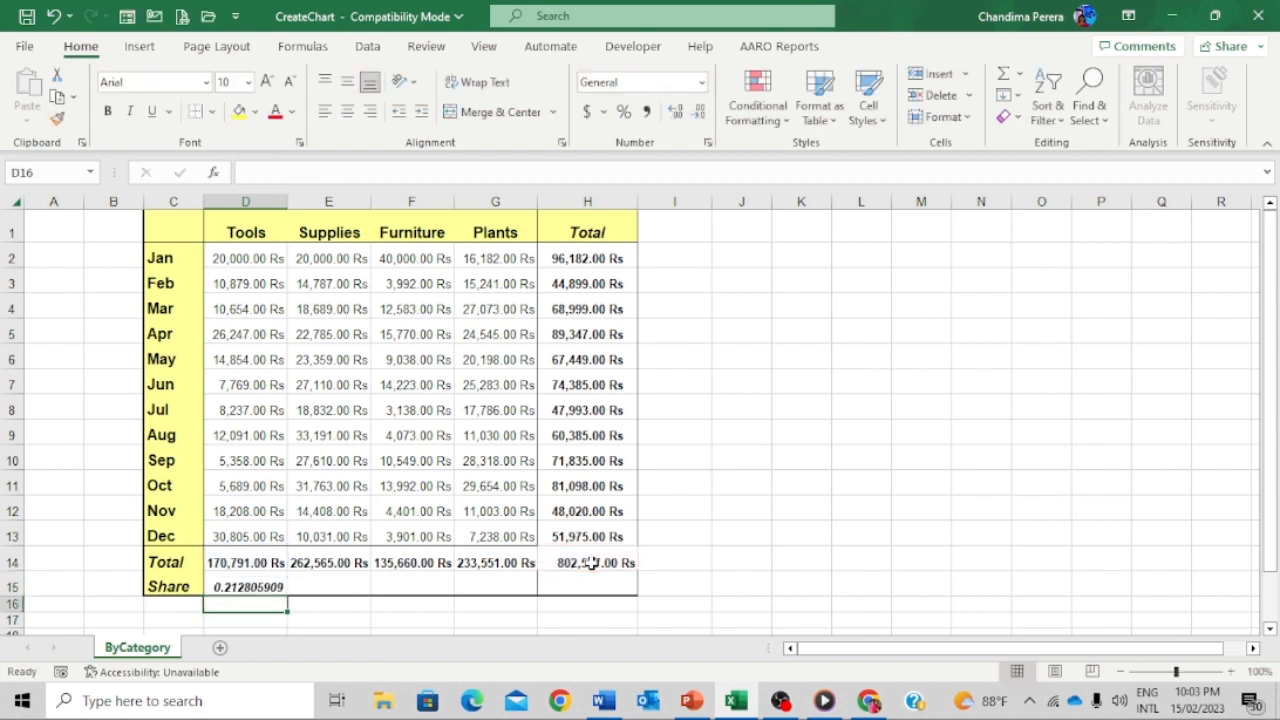
- Format the Tools share as a percentage with two decimals, showing 21.28%
click(262, 584)
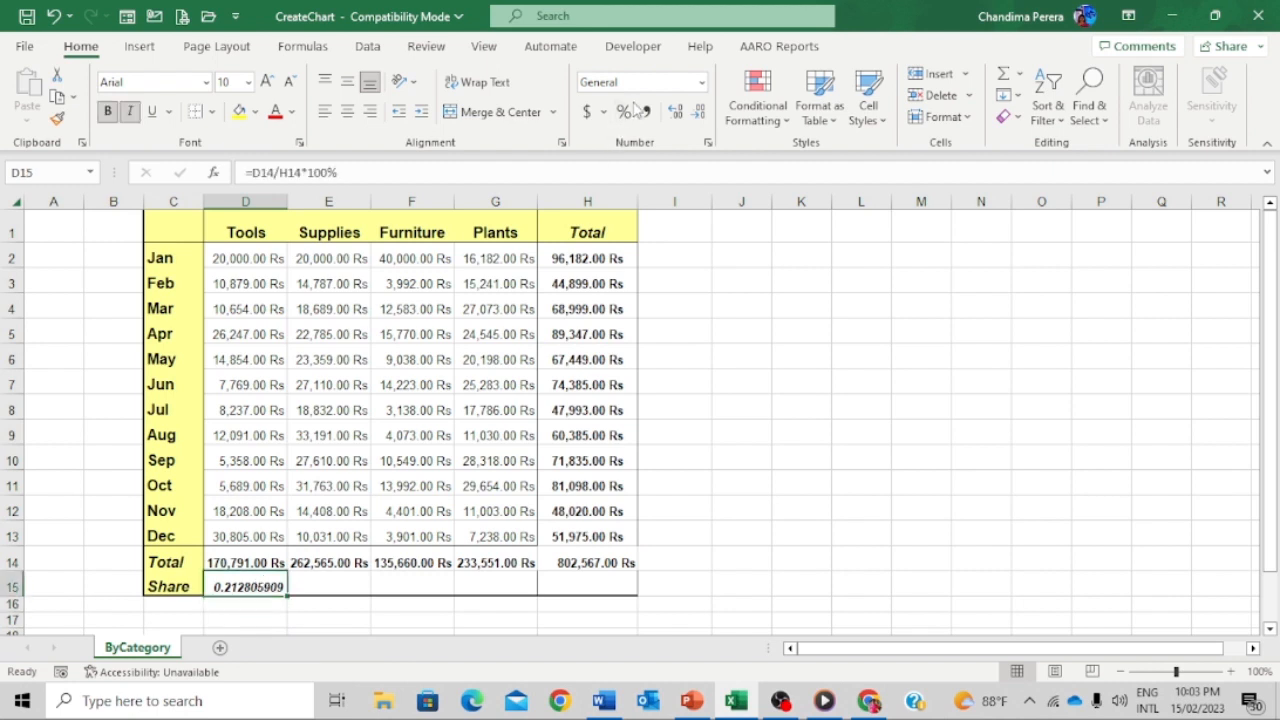
click(624, 112)
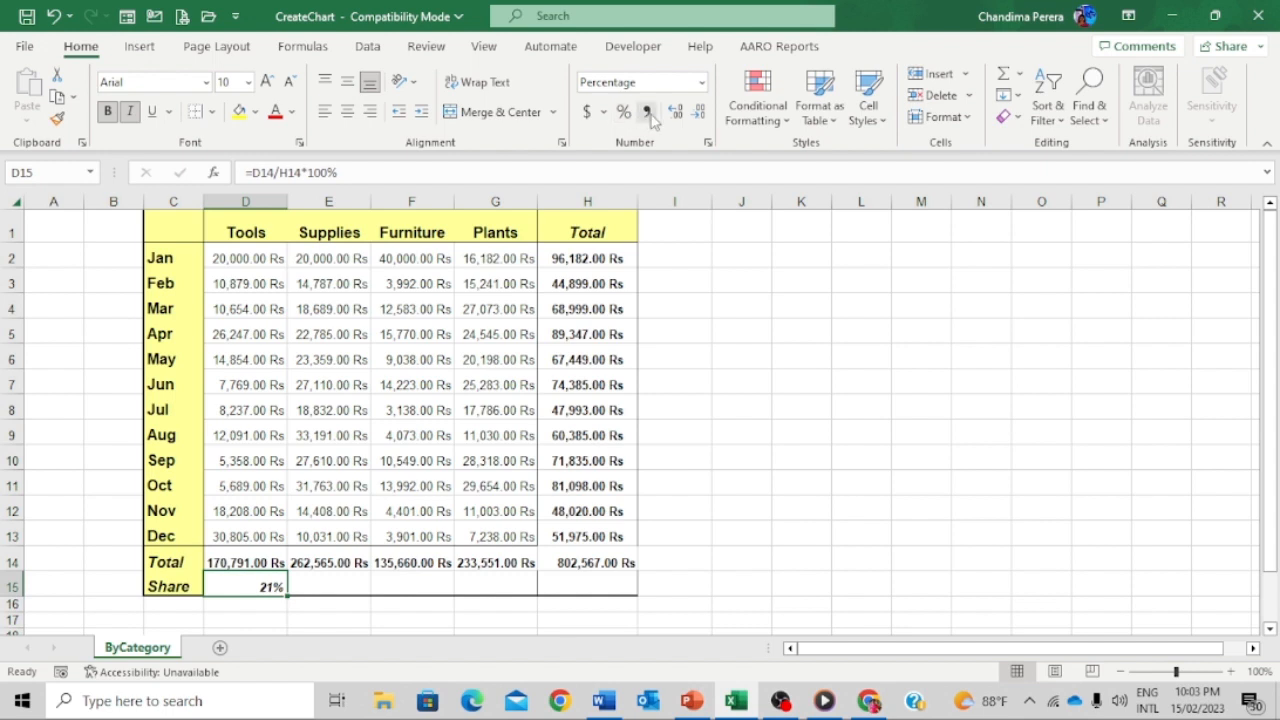
click(676, 114)
click(676, 114)
- Make the share formula use absolute $H$14 and fill it across D15:H15
click(578, 562)
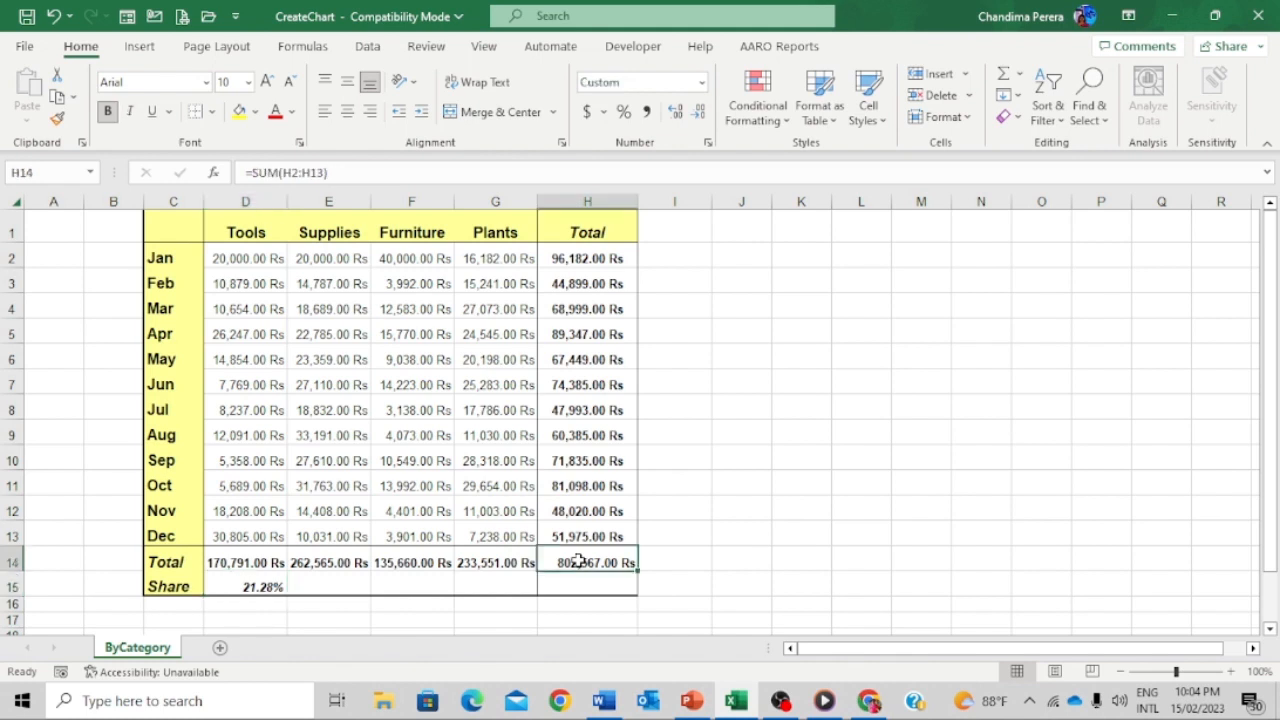
click(237, 587)
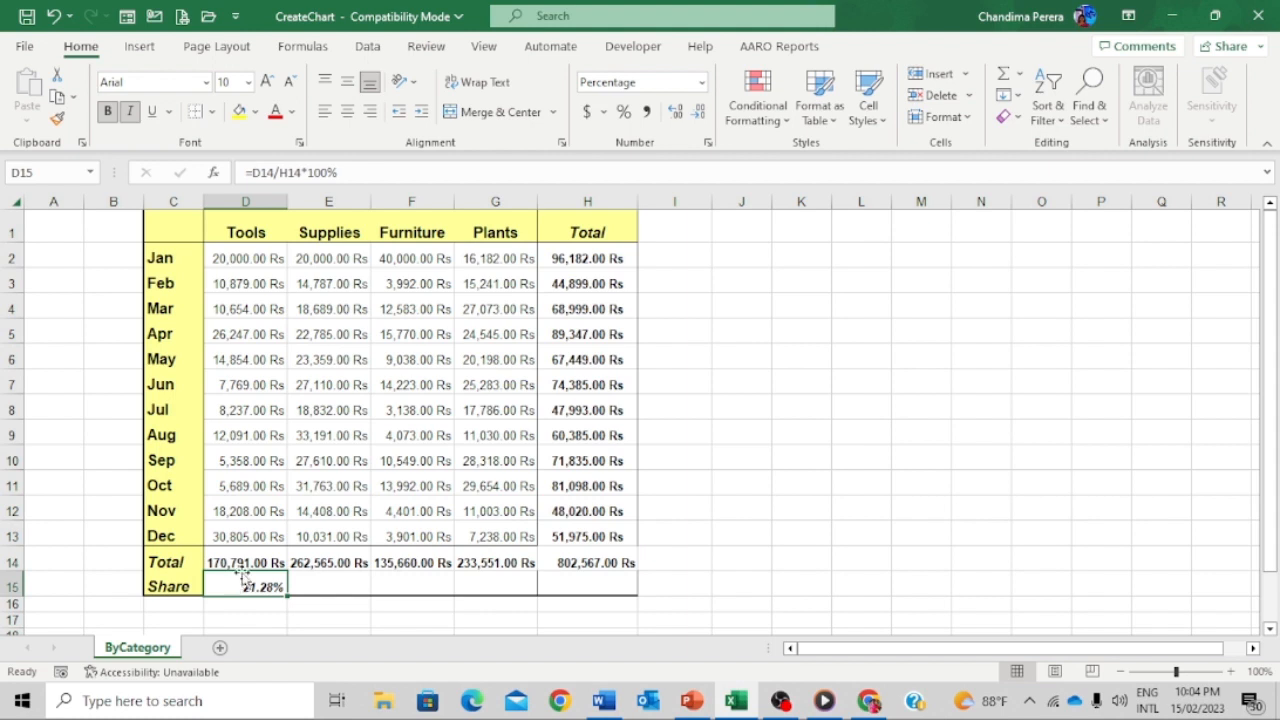
click(284, 172)
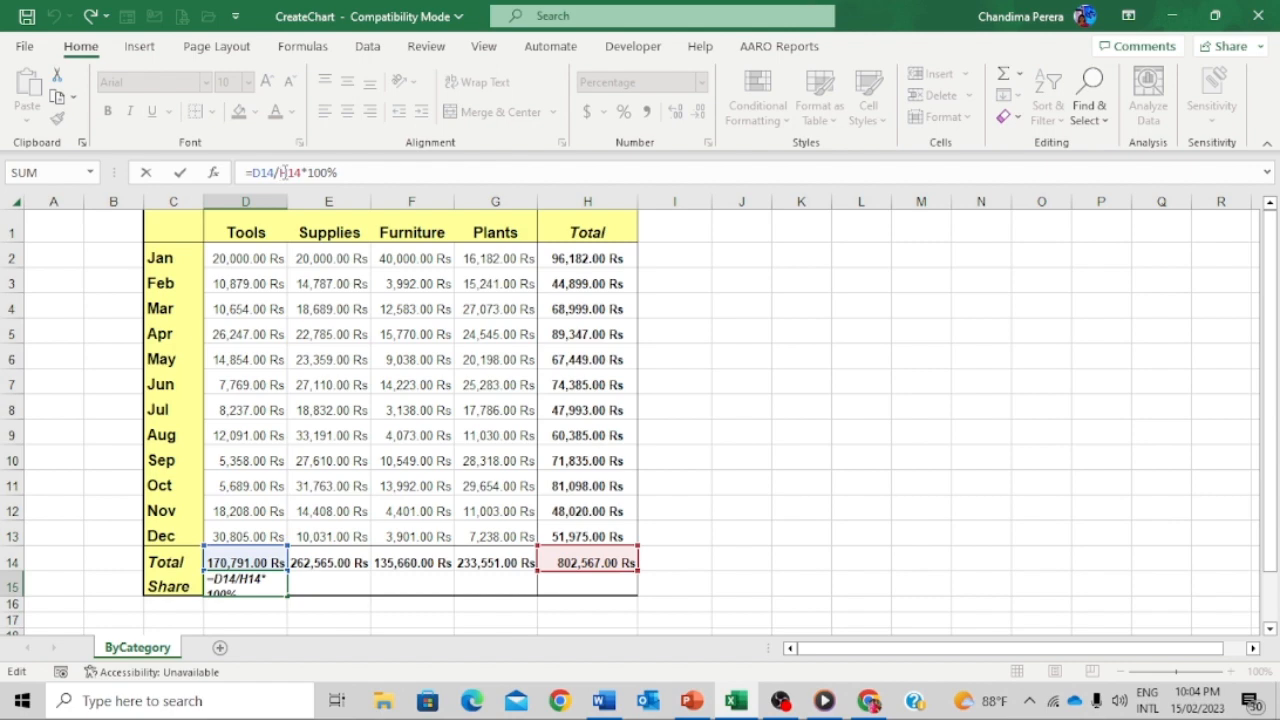
key(F4)
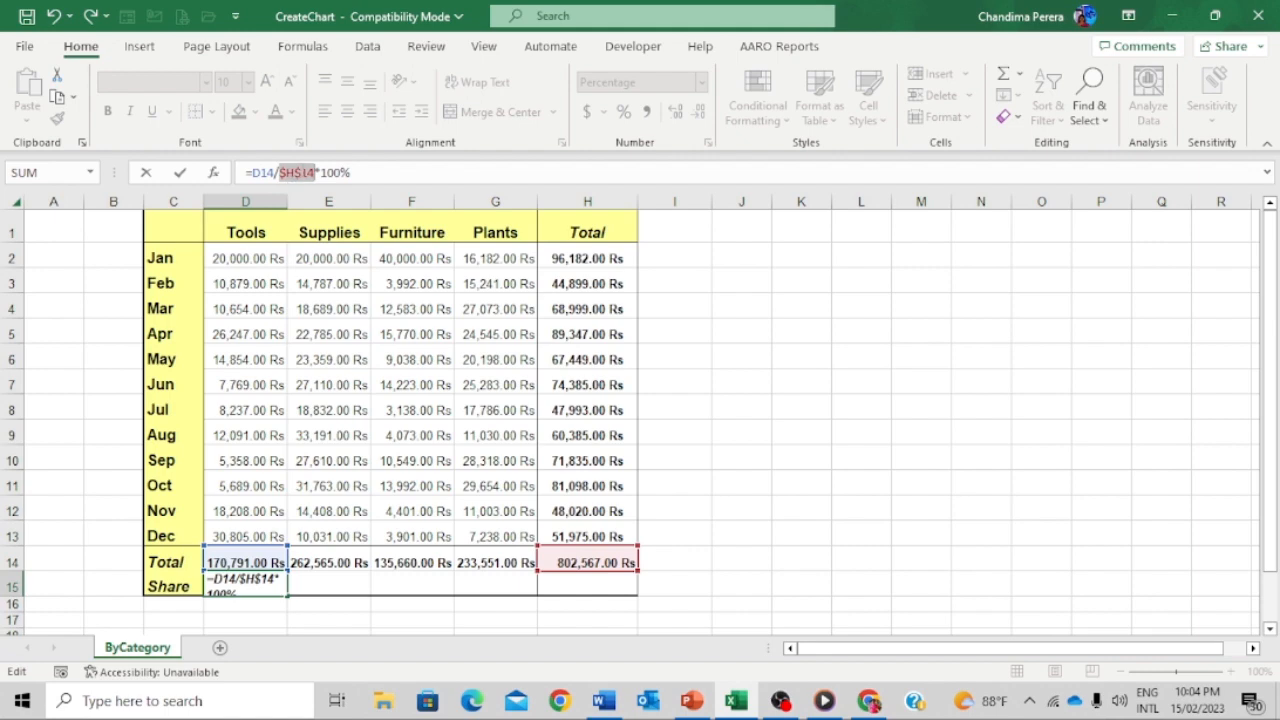
key(Return)
click(266, 585)
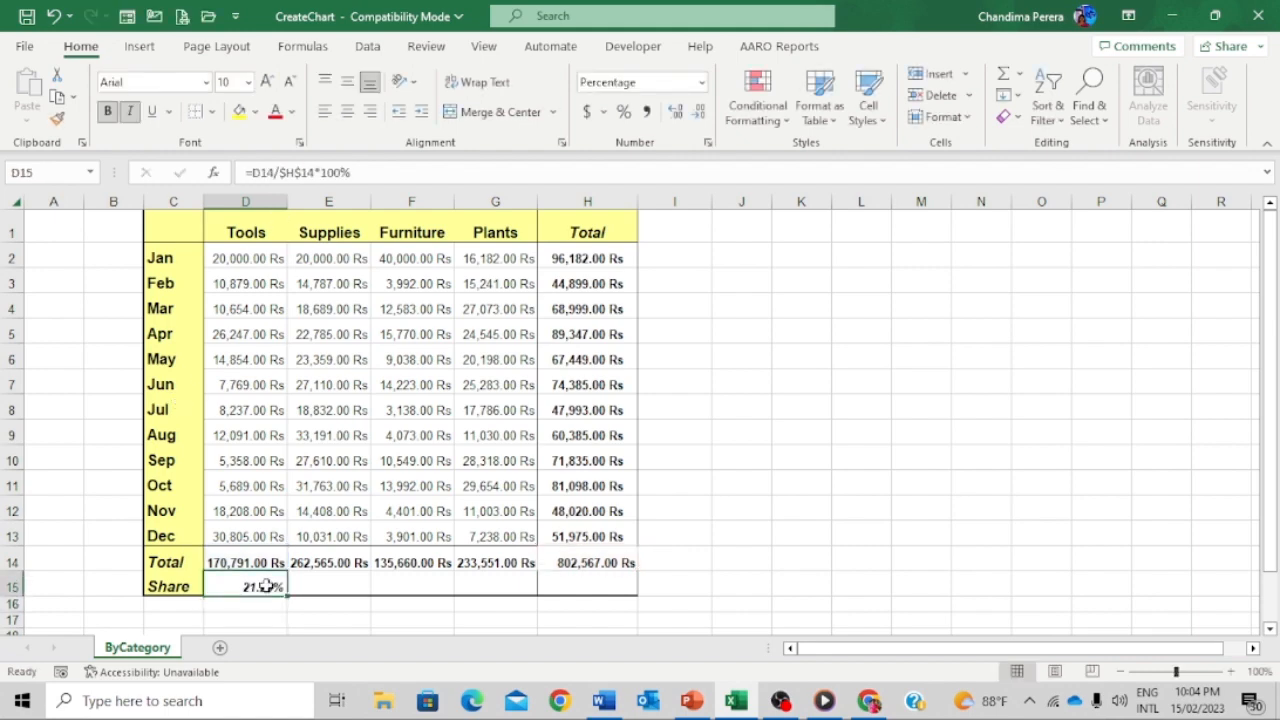
drag(287, 595, 591, 584)
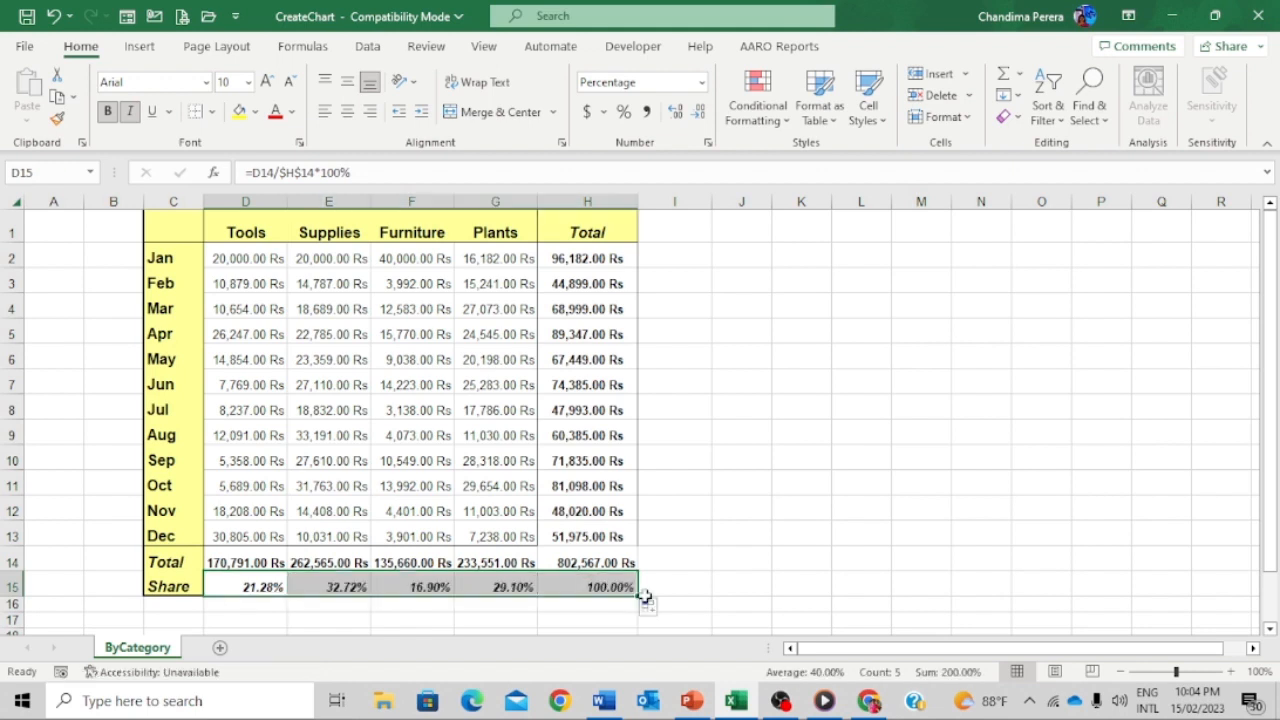
- Check each Share row formula, from Total at 100.00% back to Tools at 21.28%
click(680, 583)
click(603, 587)
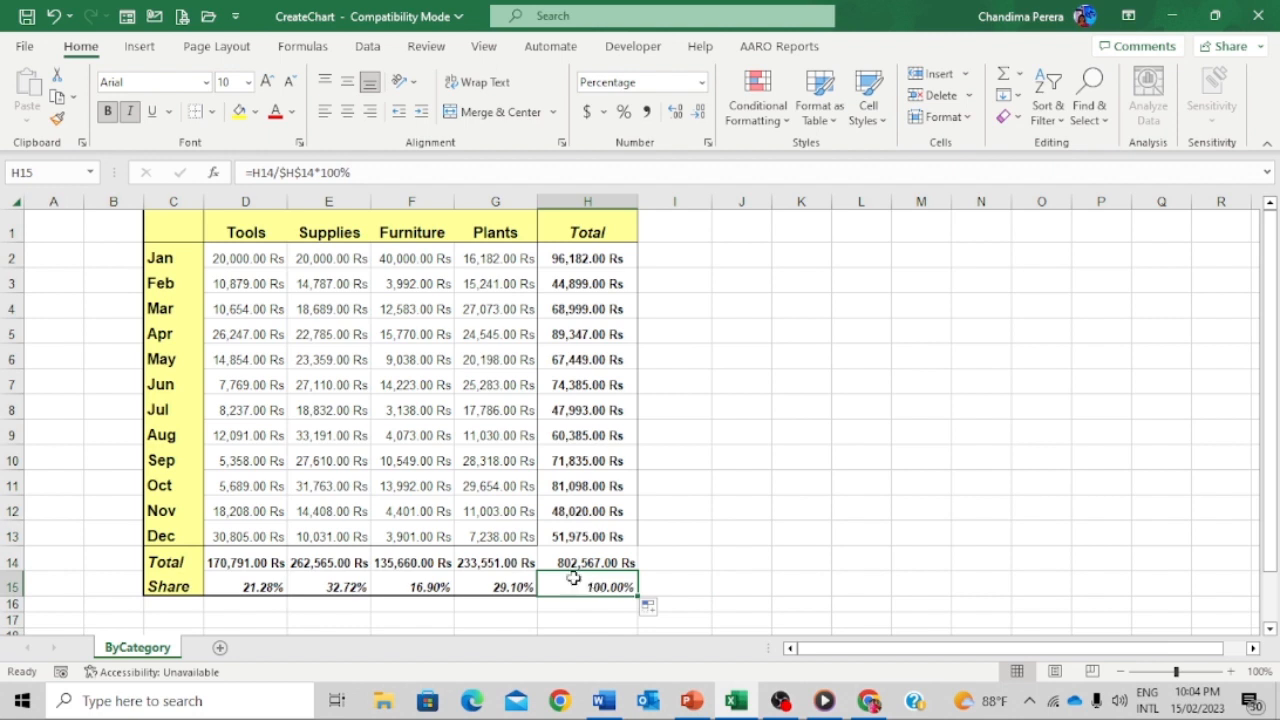
click(497, 585)
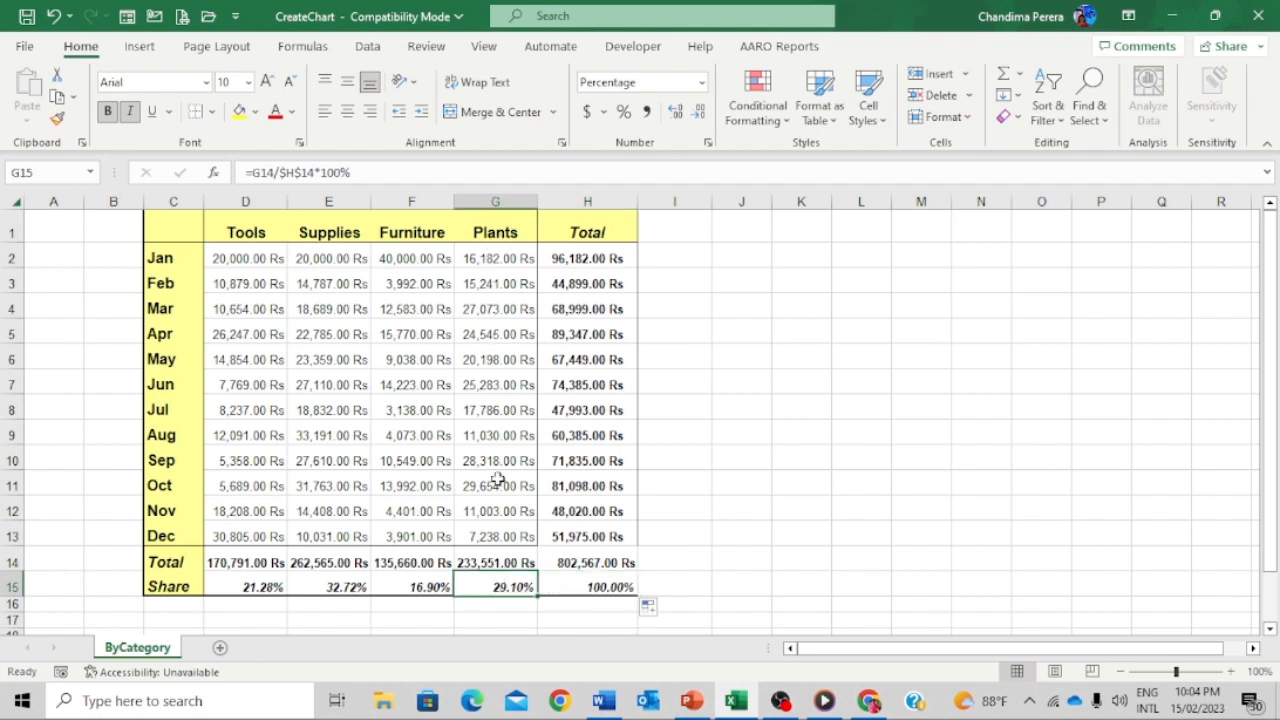
click(497, 563)
click(424, 588)
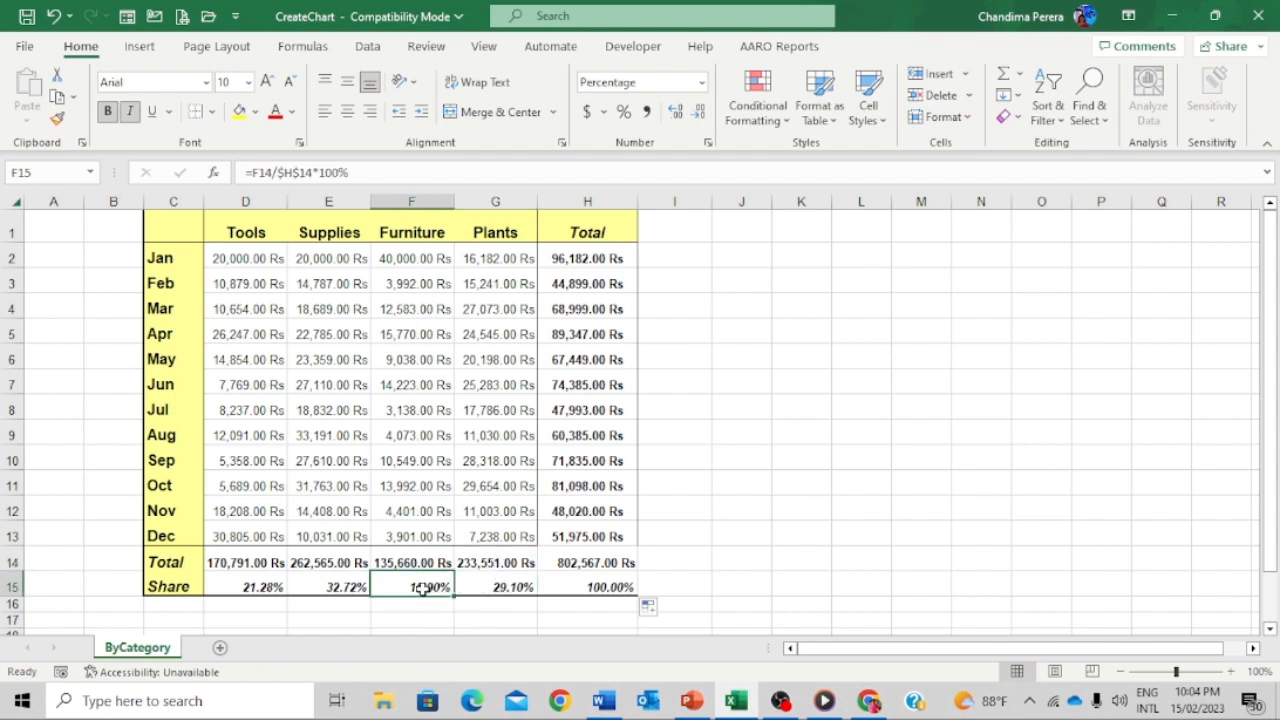
click(417, 231)
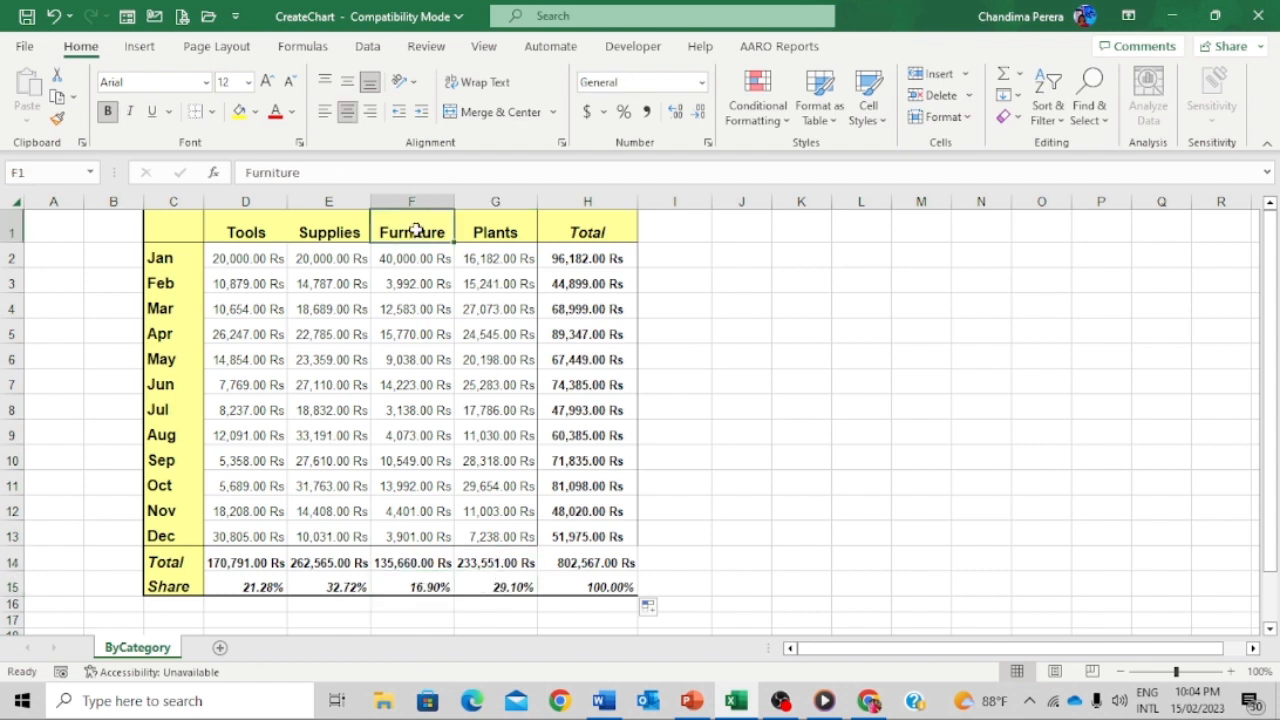
click(588, 586)
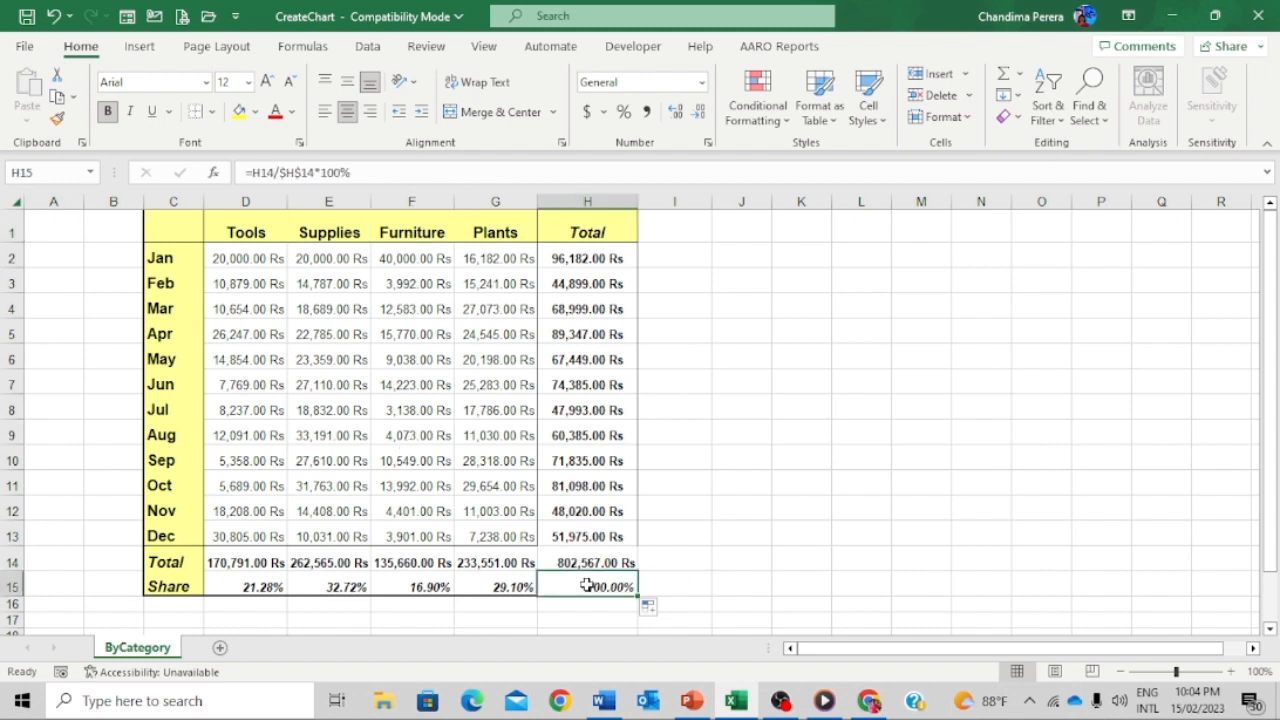
click(512, 588)
click(424, 588)
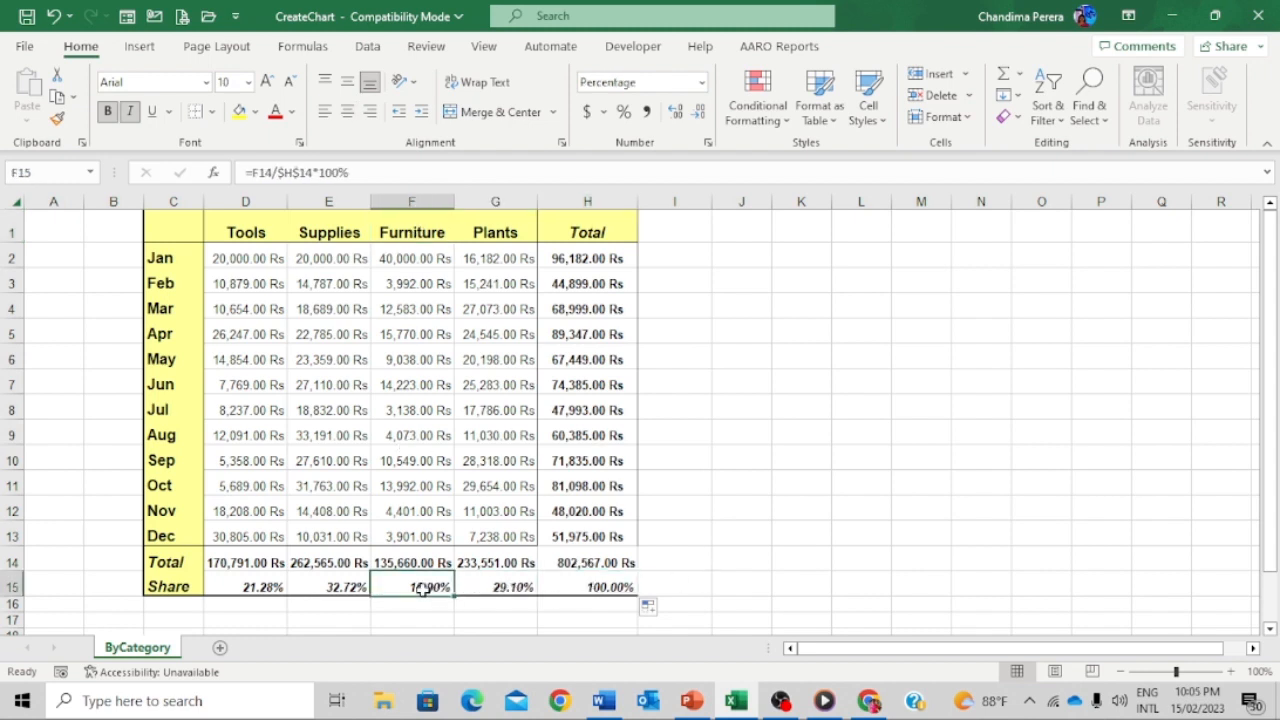
click(340, 588)
click(263, 588)
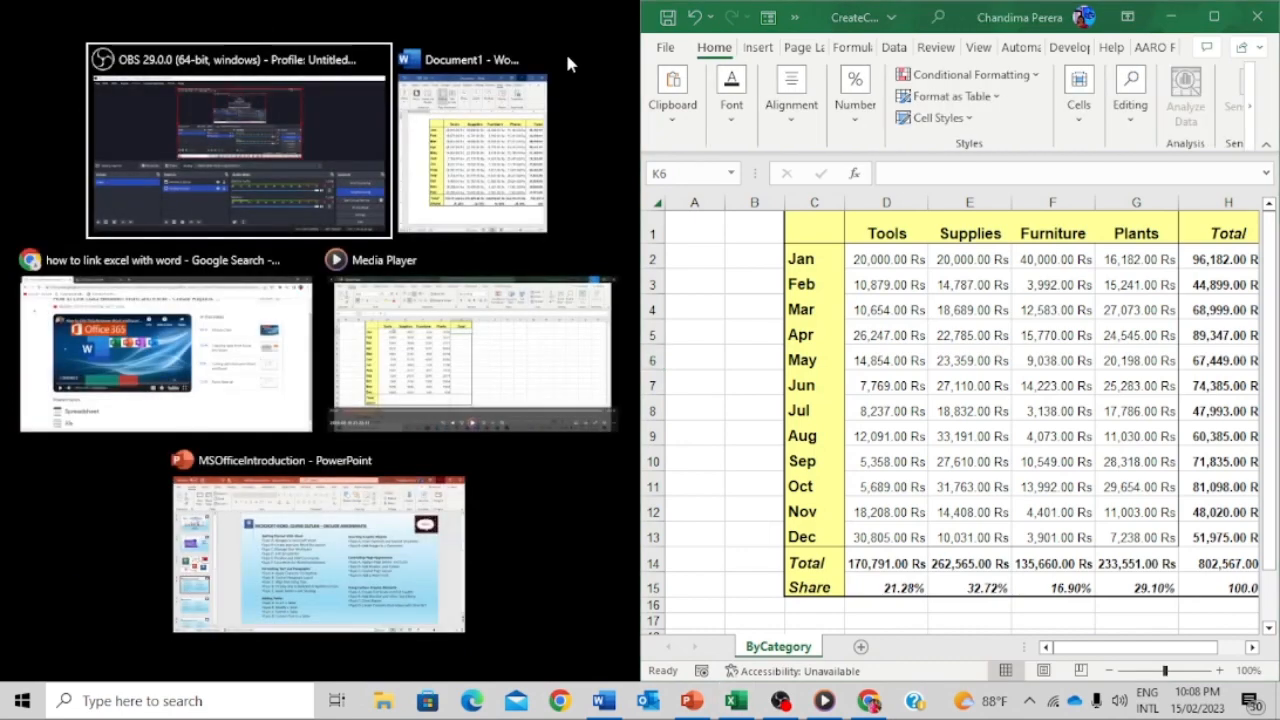
- Snap Word's Document1 beside the Excel workbook
click(482, 150)
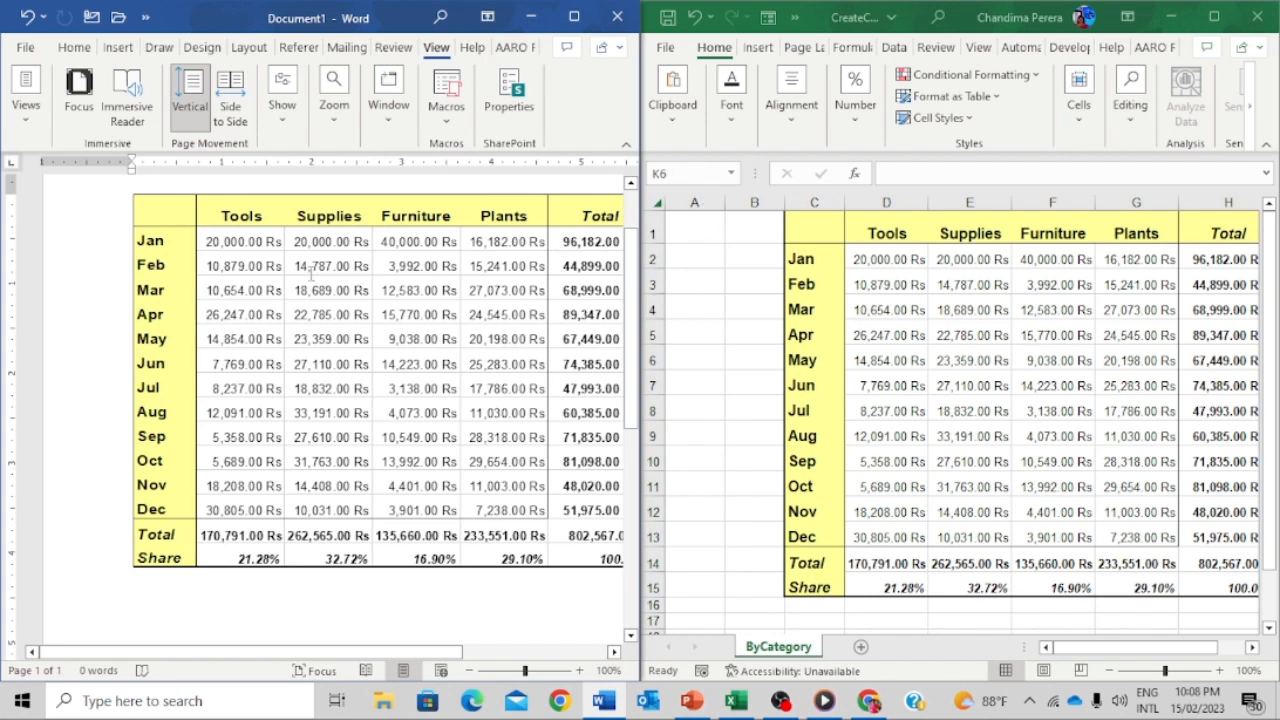
- Change the Jan Tools amount in D2 to 30,000, then view the linked Word table
click(907, 258)
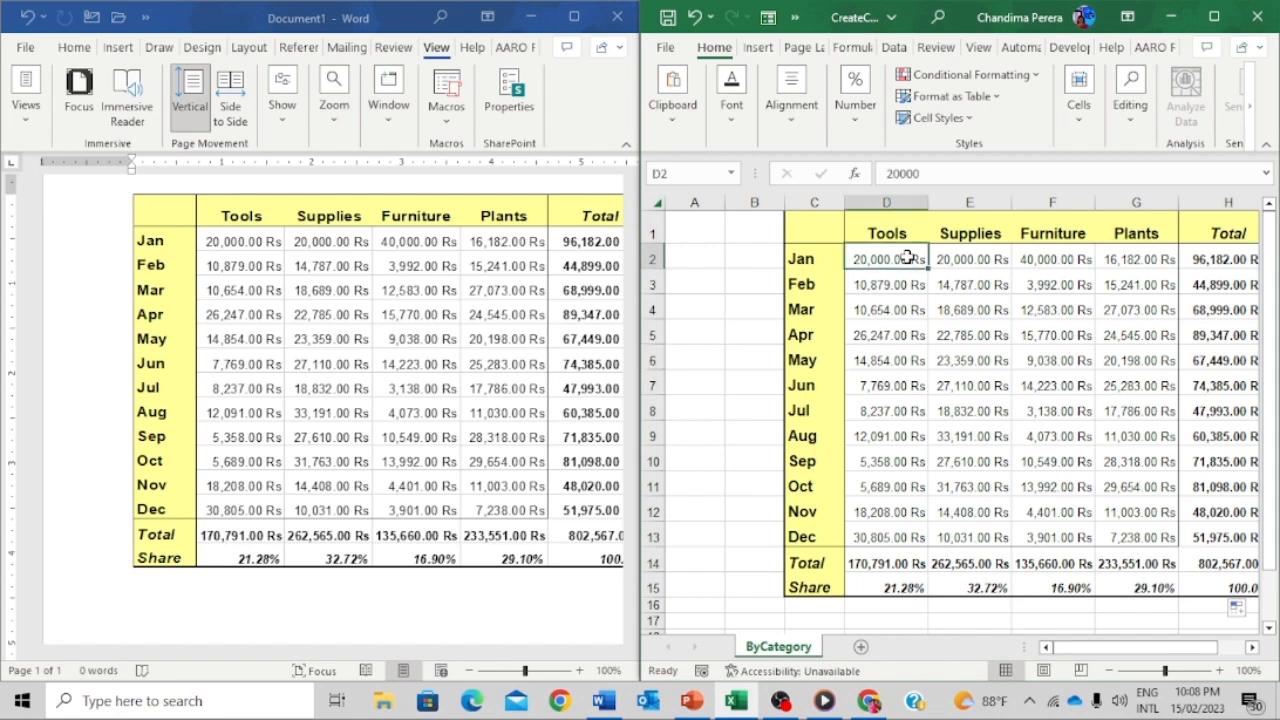
key(Delete)
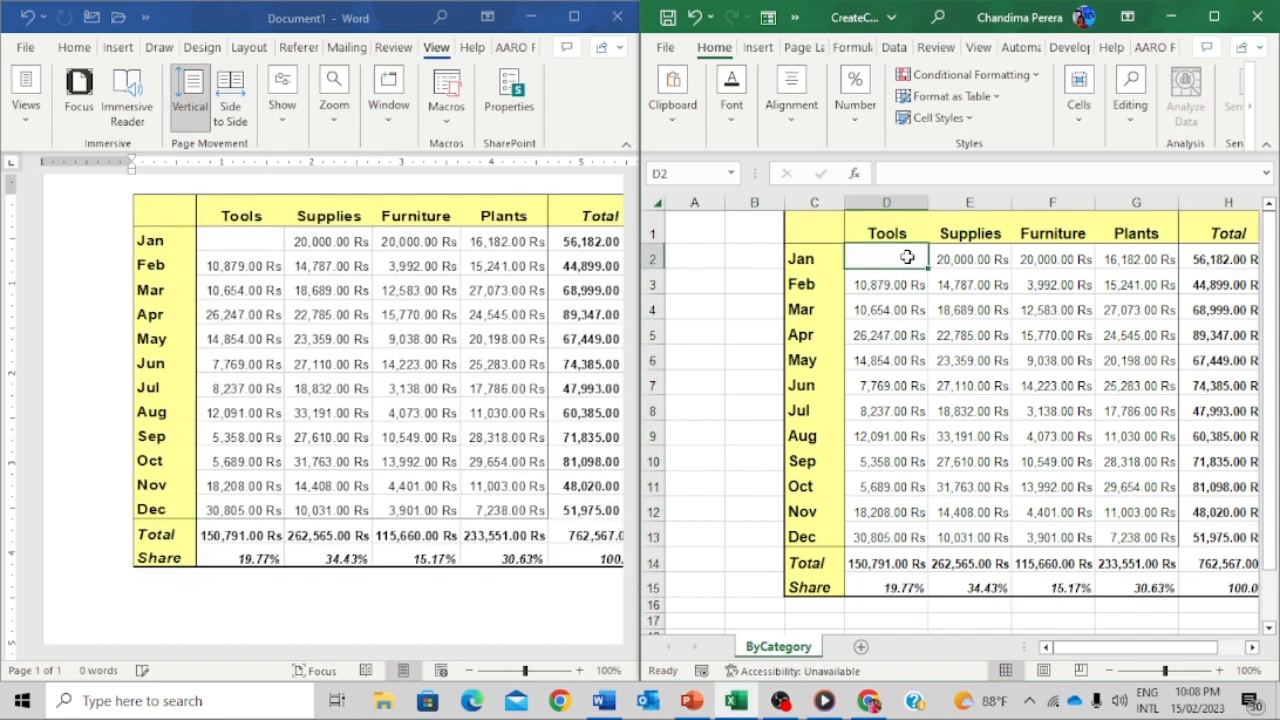
key(Down)
click(907, 258)
text(30000)
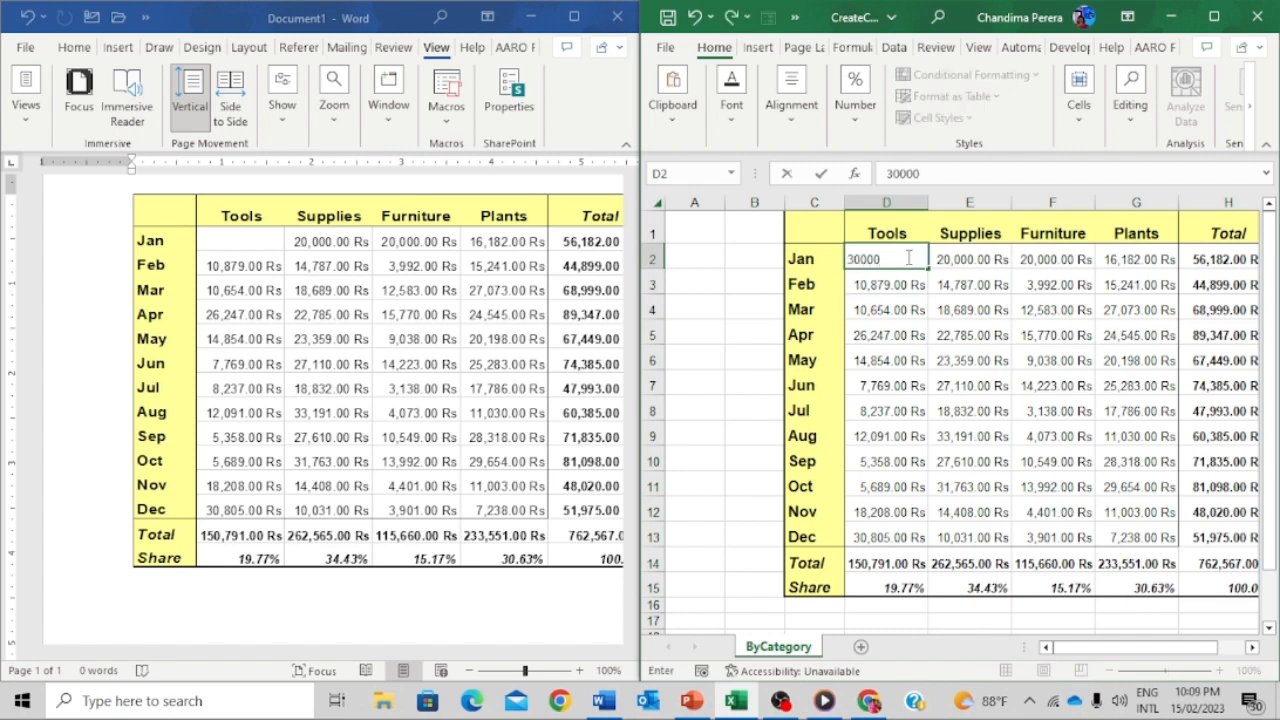
key(Return)
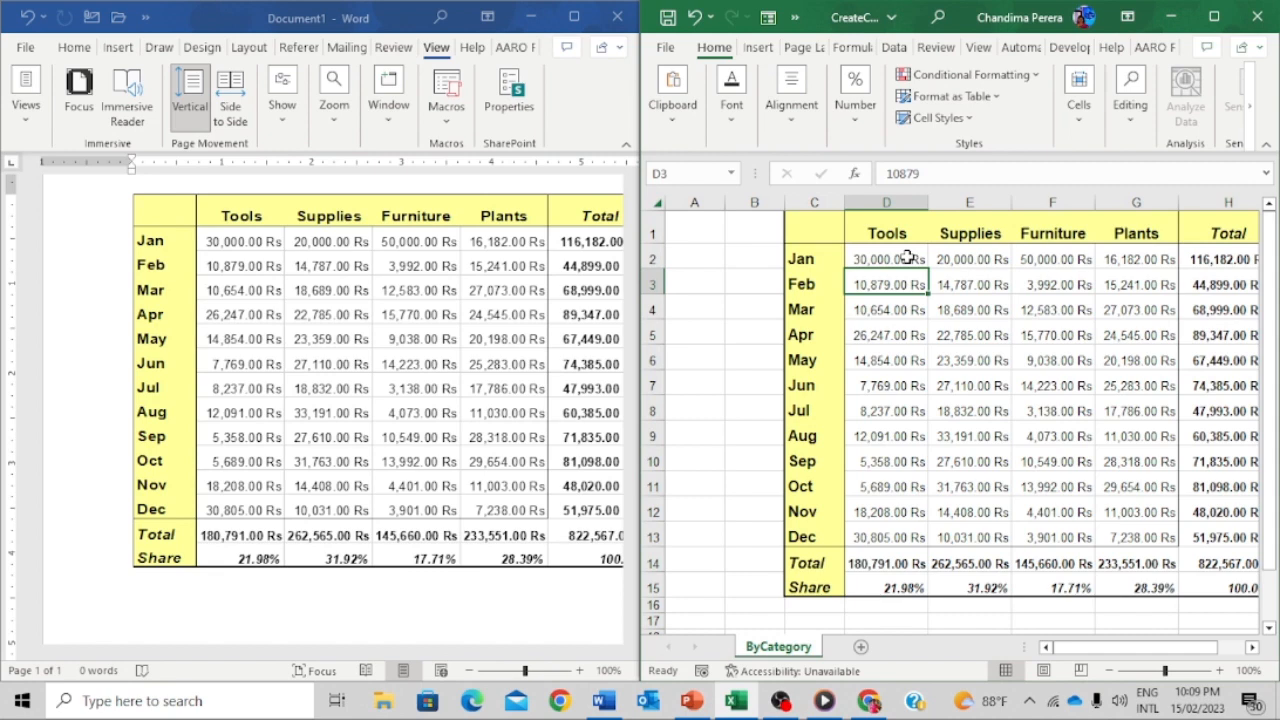
click(384, 272)
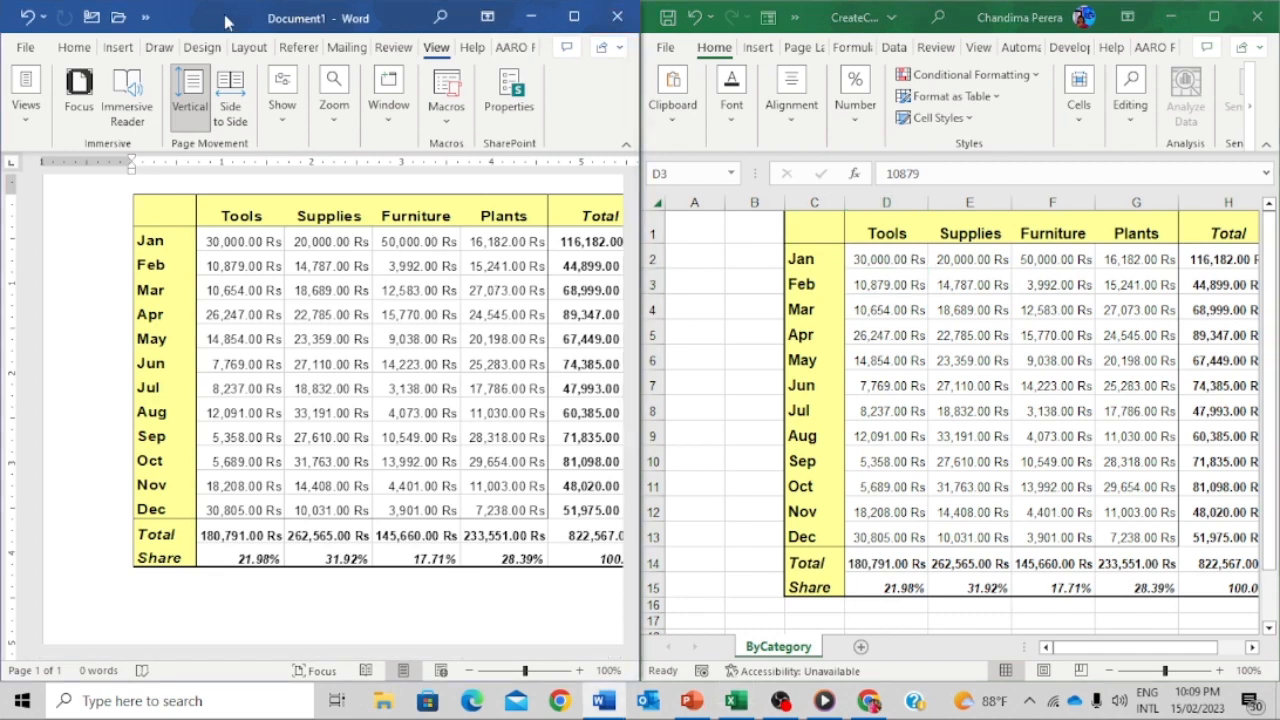
- Save the Word document as Doc1 on the Desktop, close Word, and maximize Excel
click(26, 49)
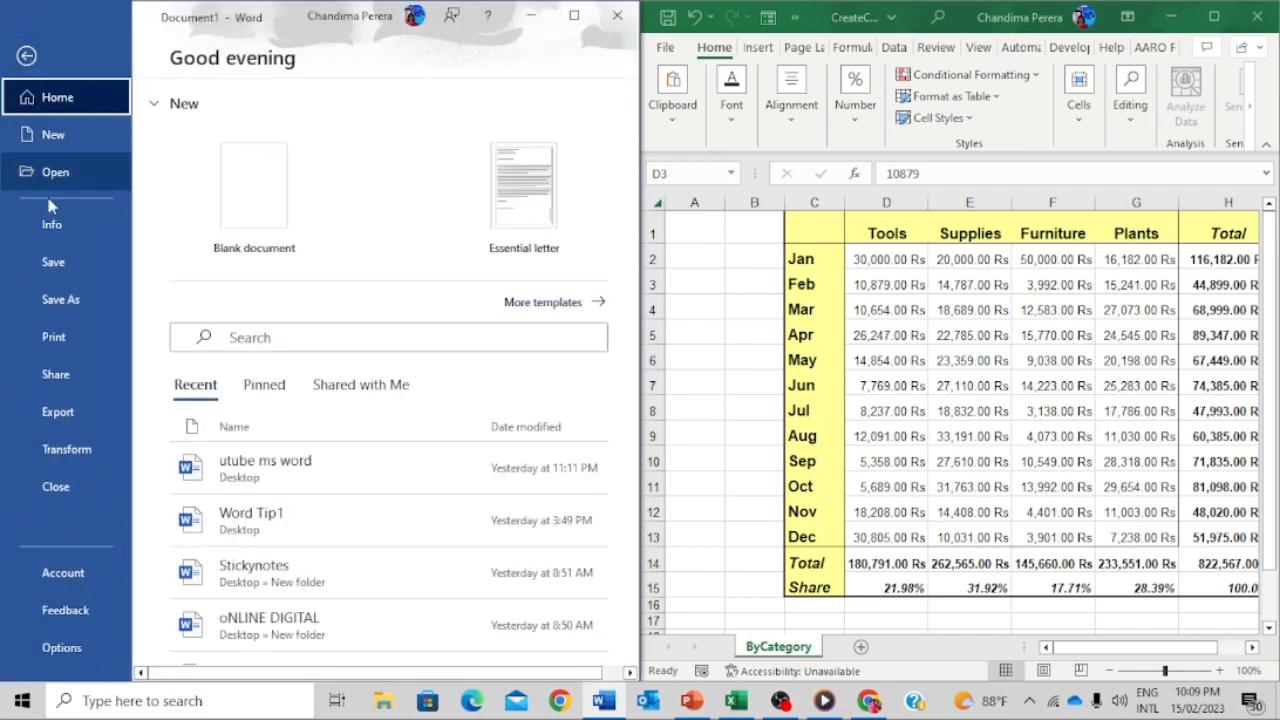
click(58, 300)
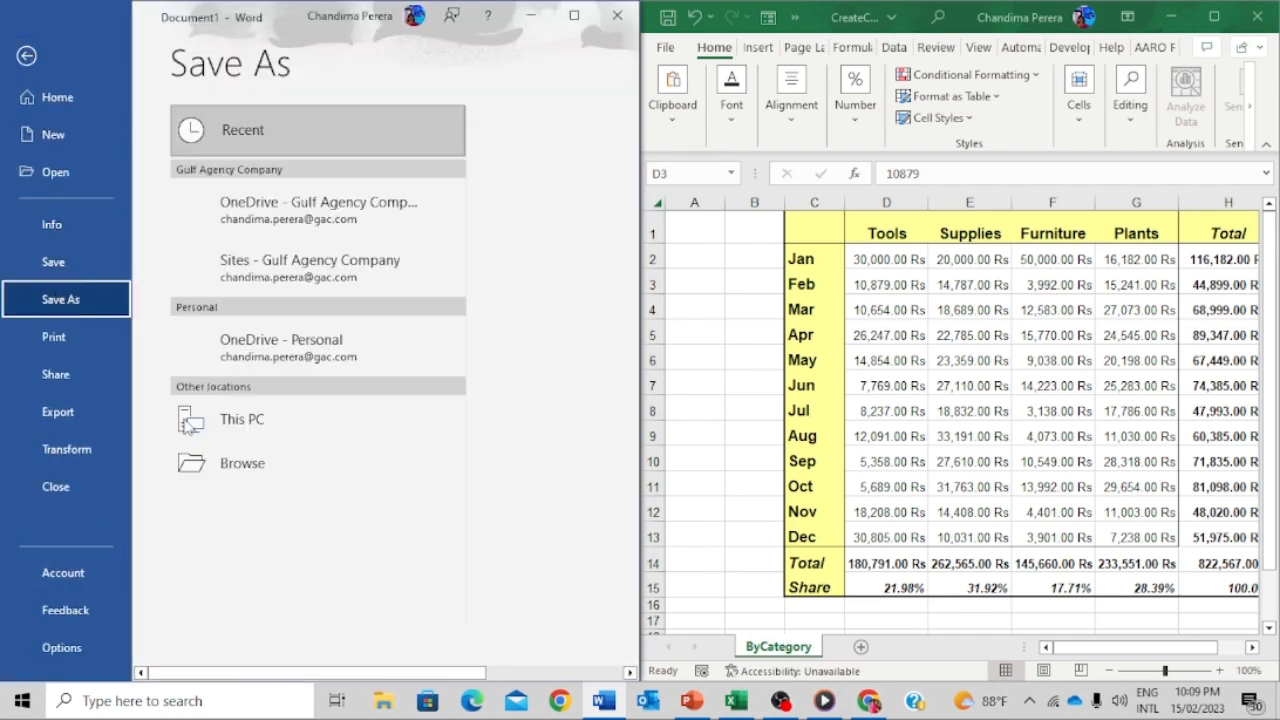
click(242, 508)
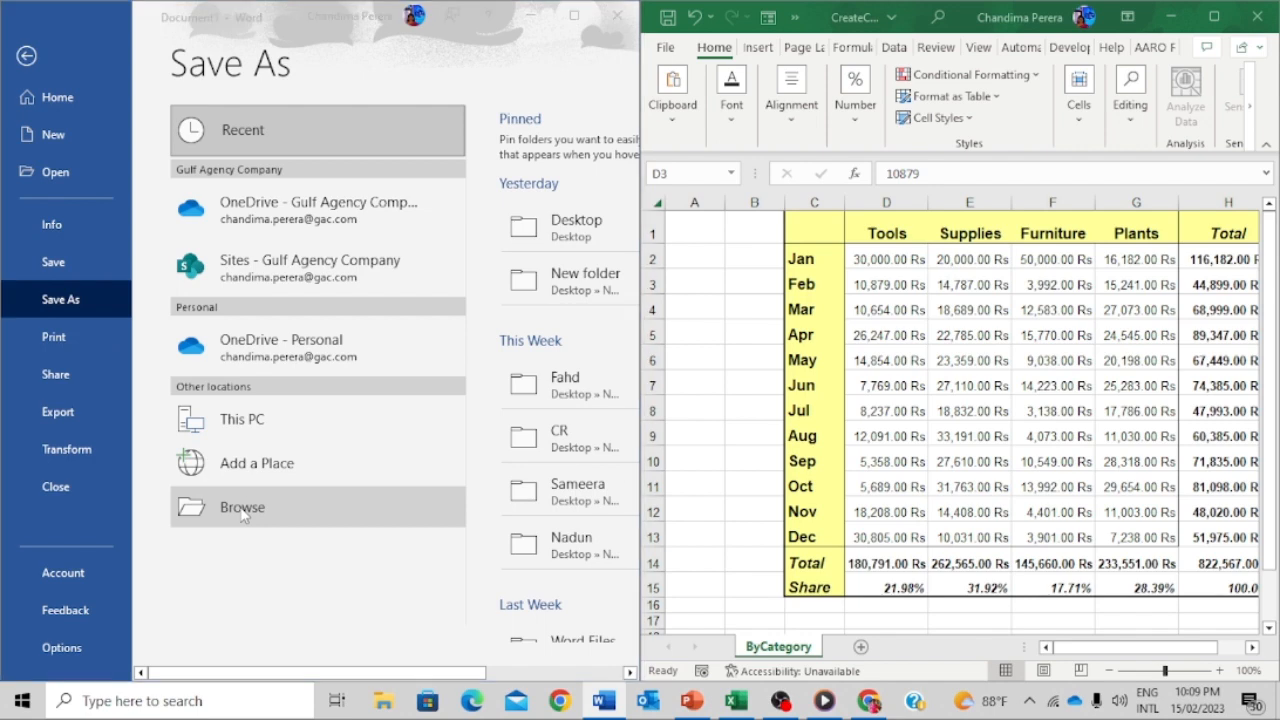
scroll(120, 220, up, 10)
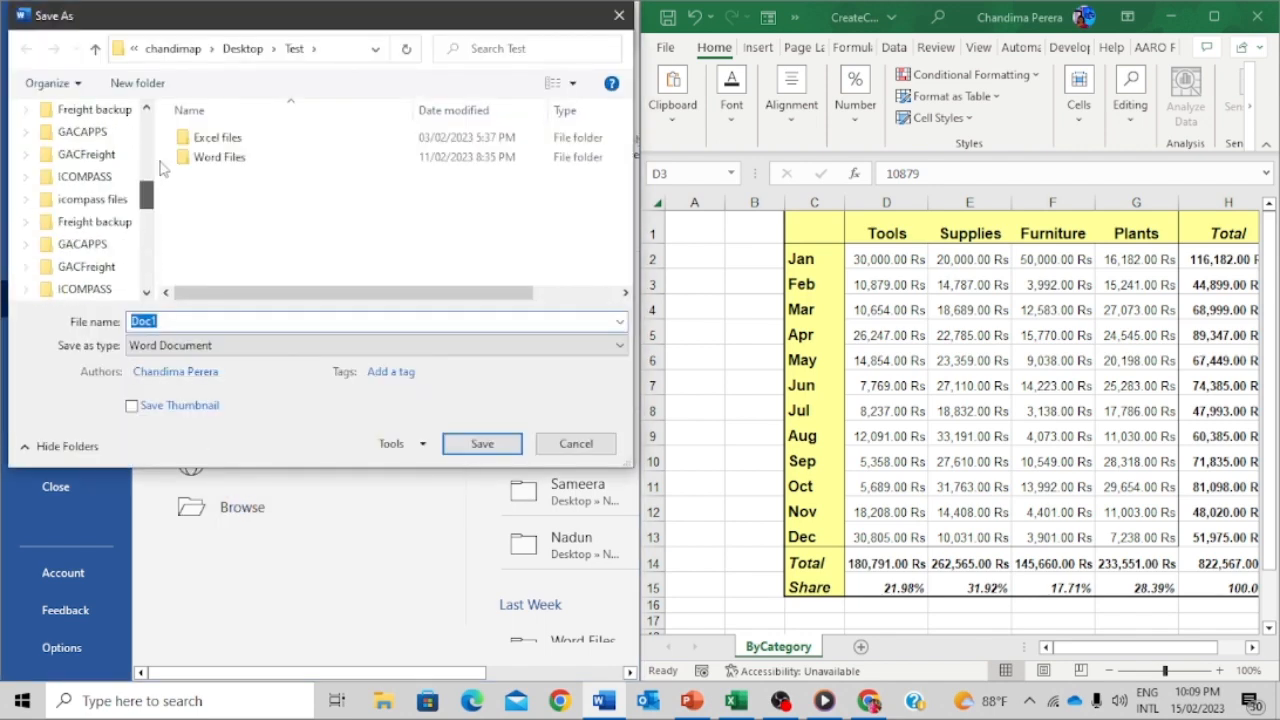
click(100, 148)
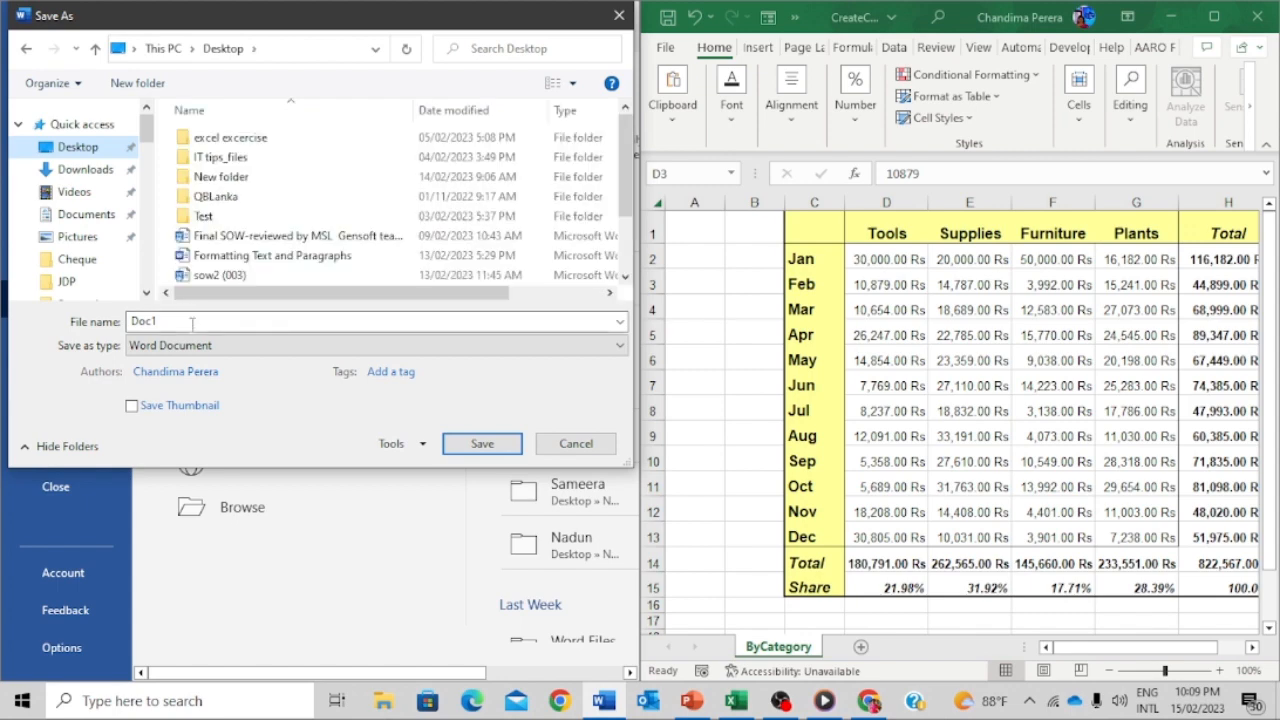
click(480, 444)
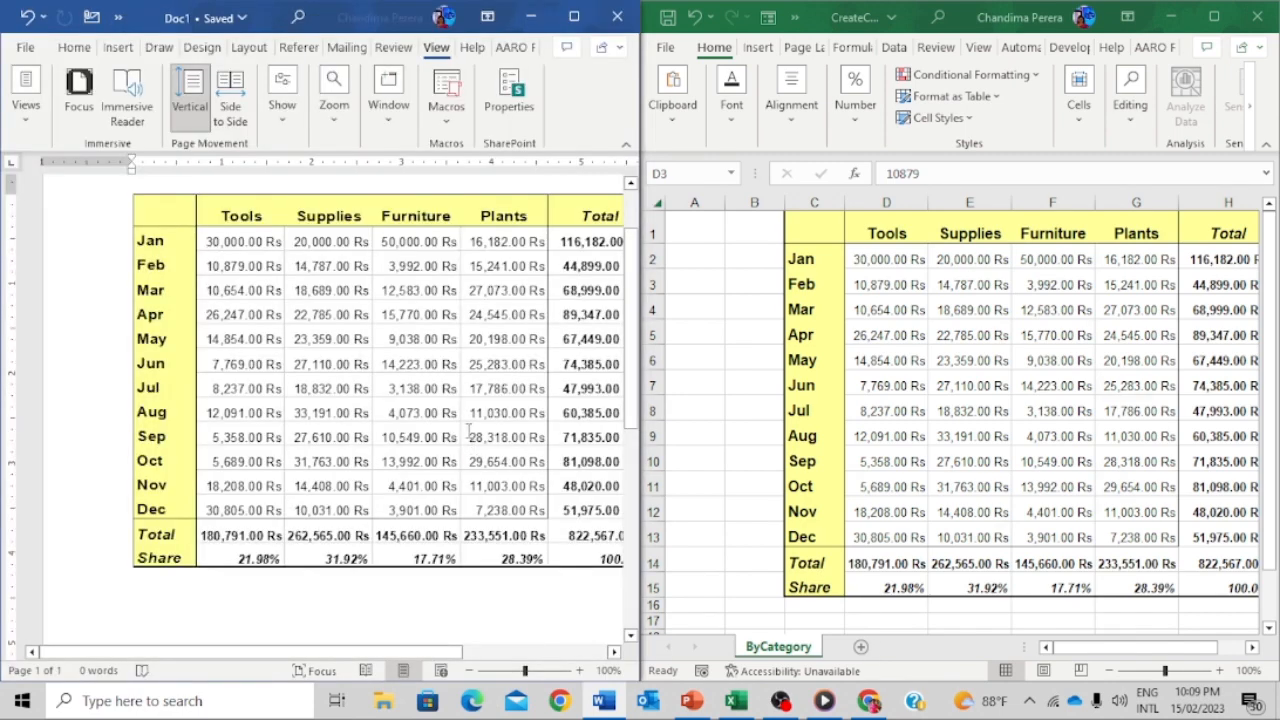
click(616, 28)
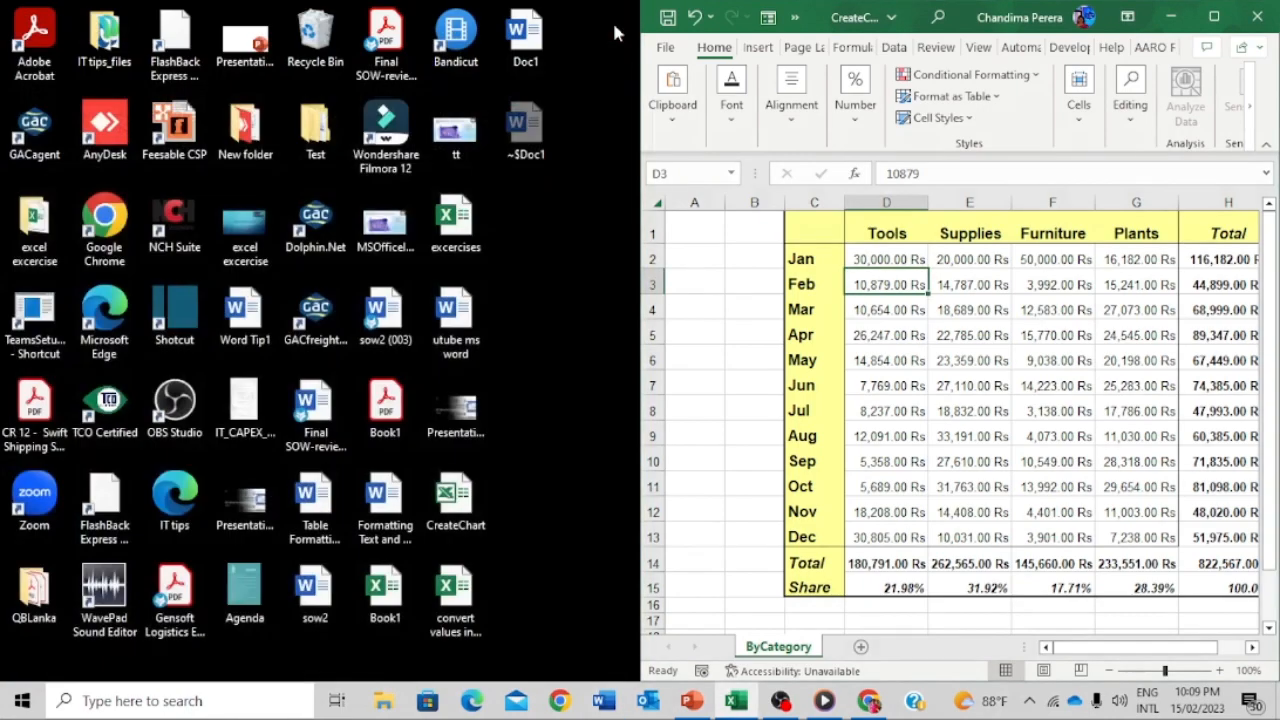
click(1216, 18)
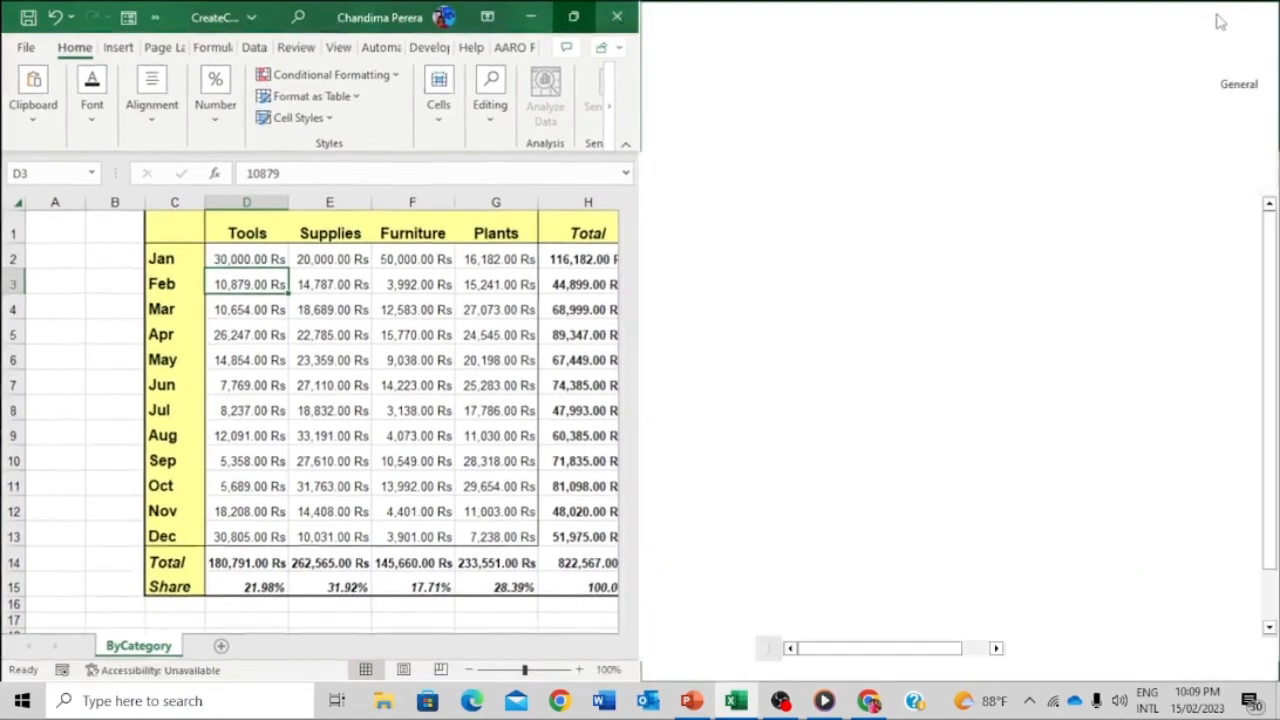
- Enter Plants amounts 20,000, 3,000 and 0 for Jan–Mar, then set G5 to 0
click(411, 276)
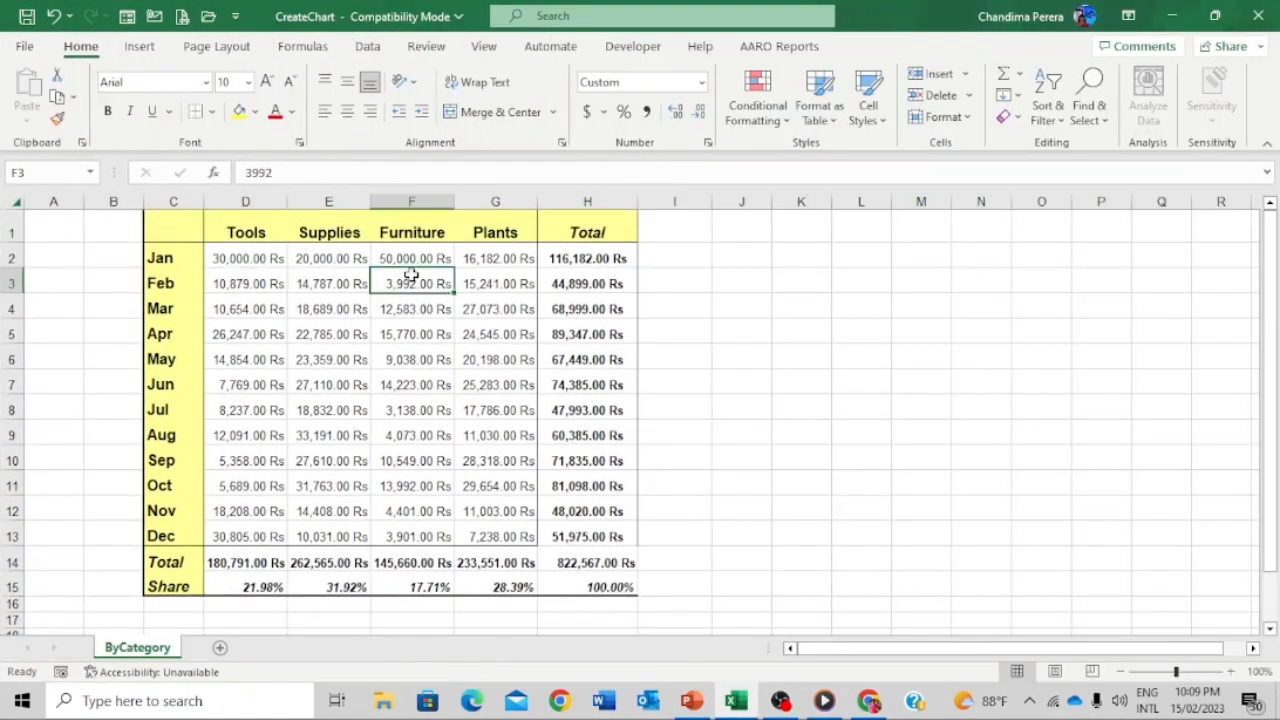
click(500, 258)
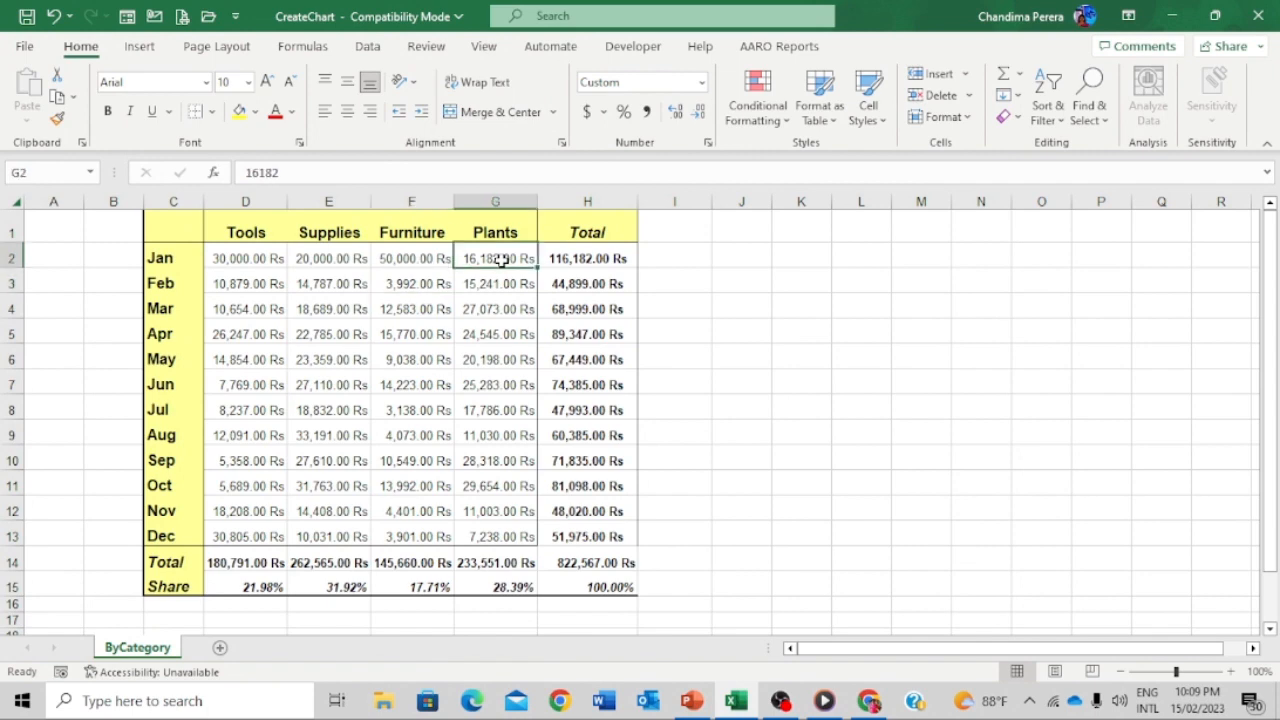
text(20000)
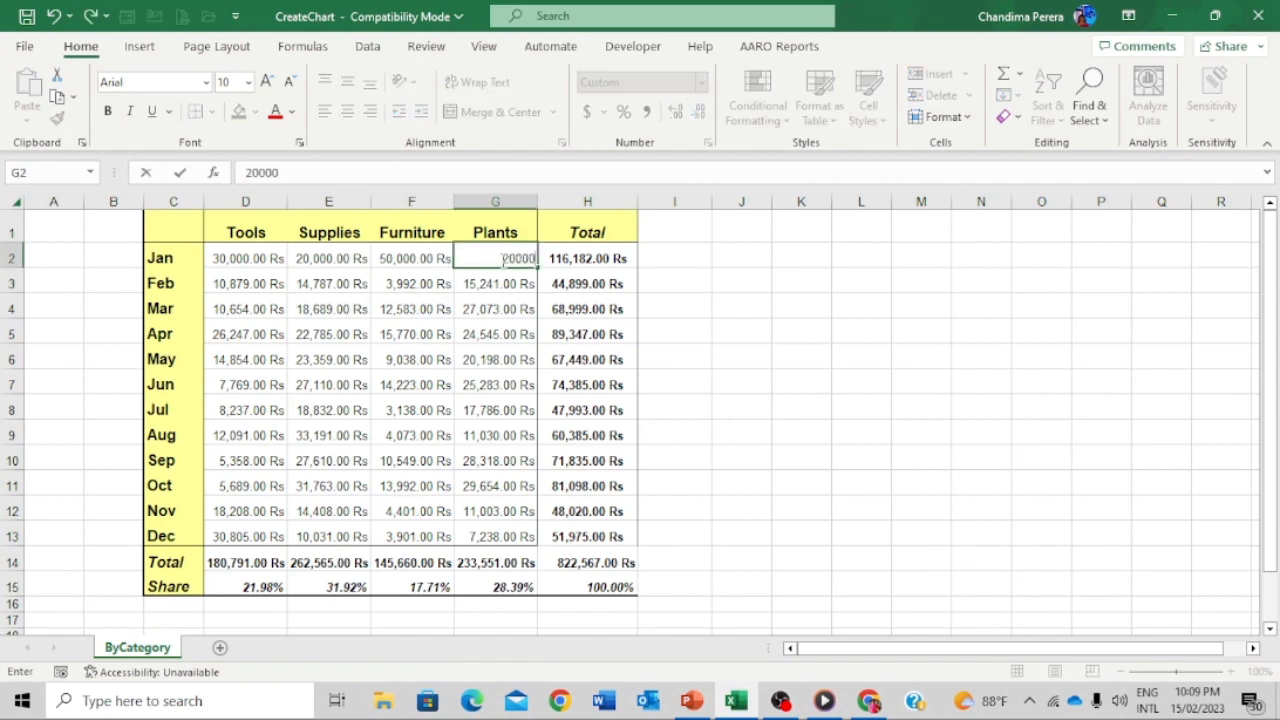
key(Return)
text(3000)
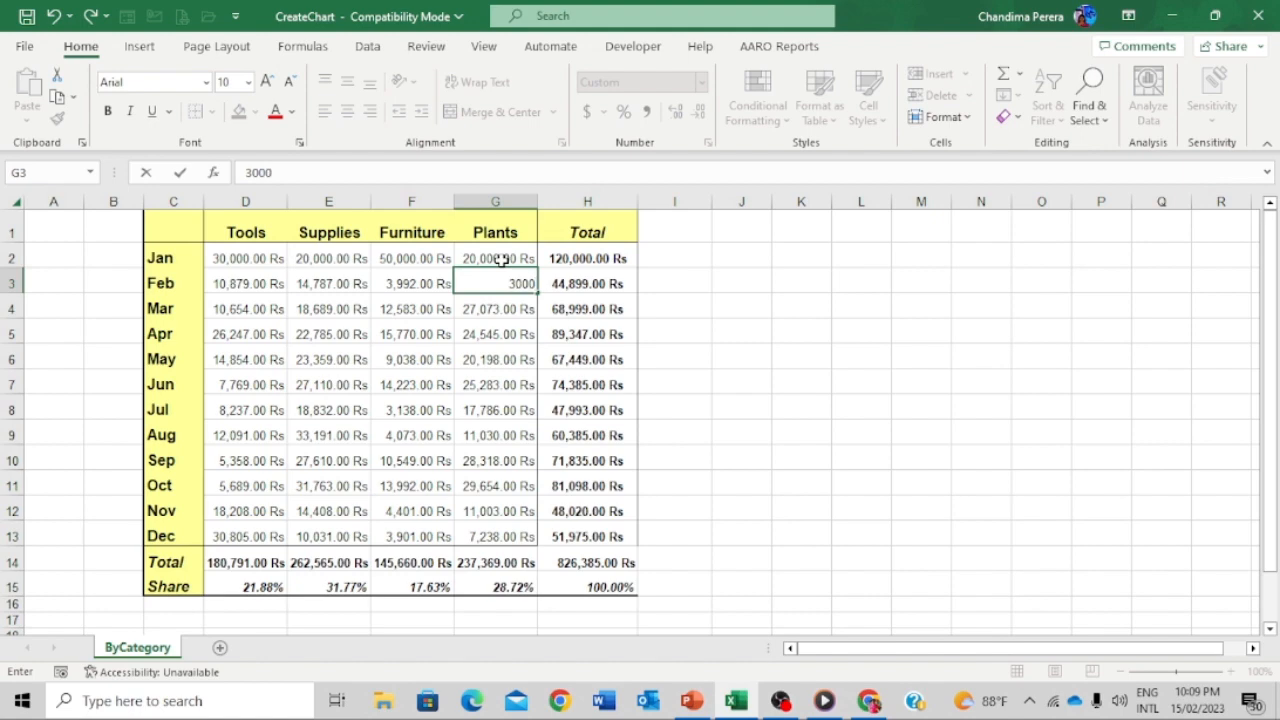
key(Return)
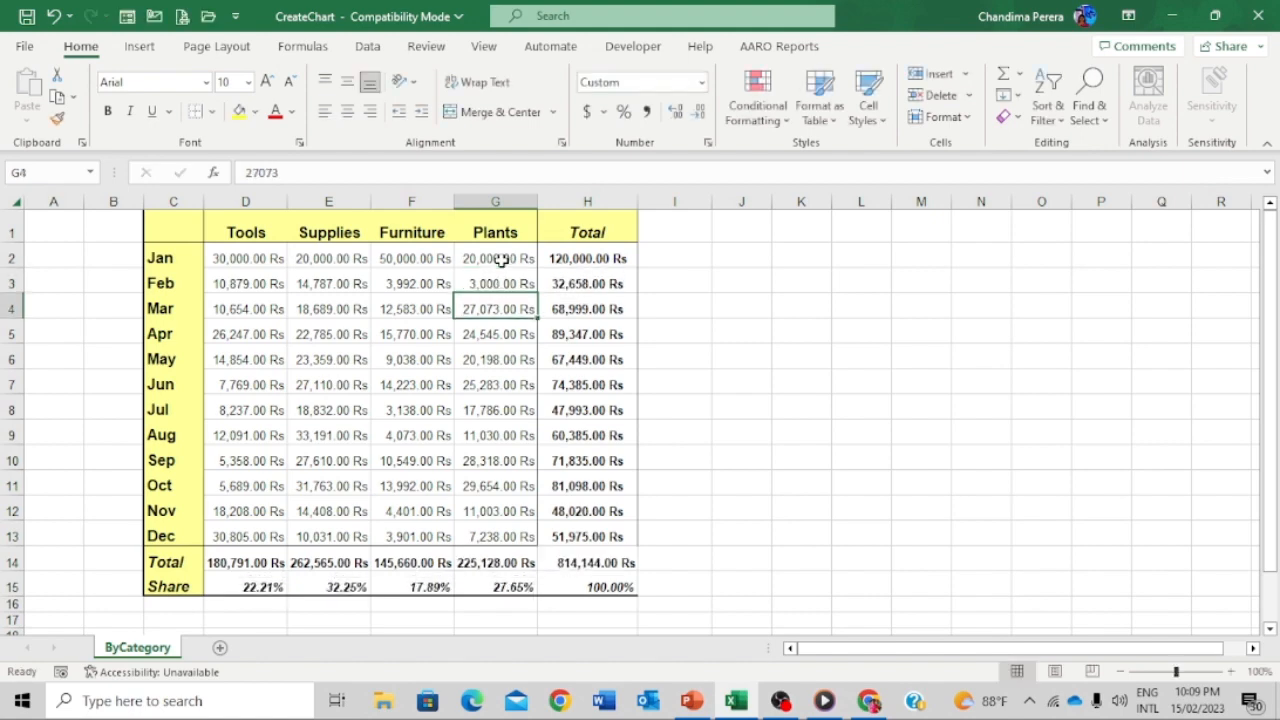
text(0)
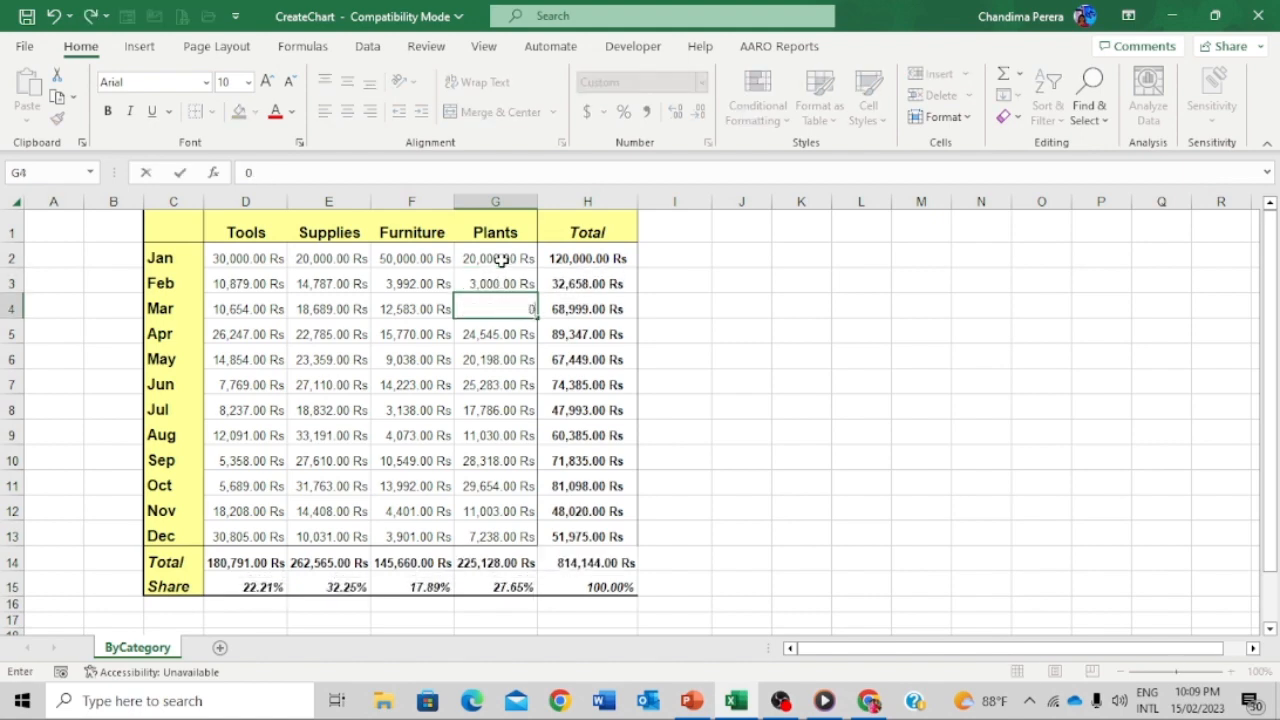
key(Return)
text(0)
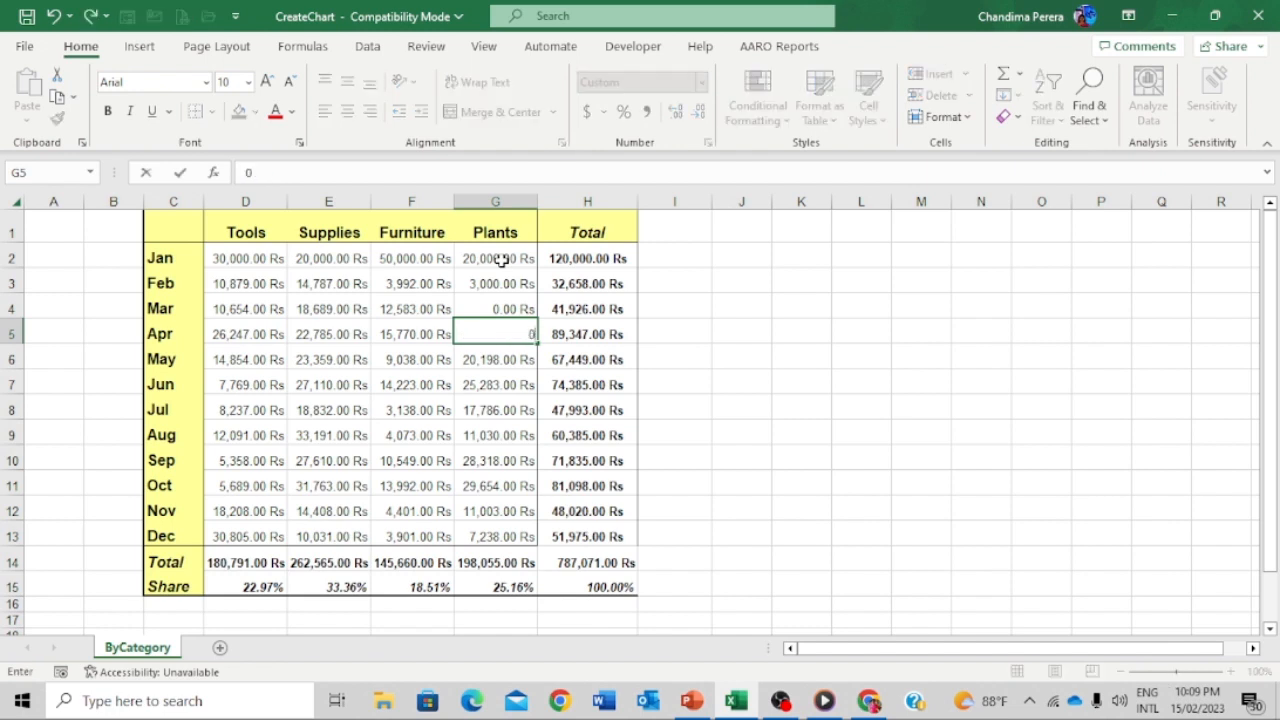
key(Return)
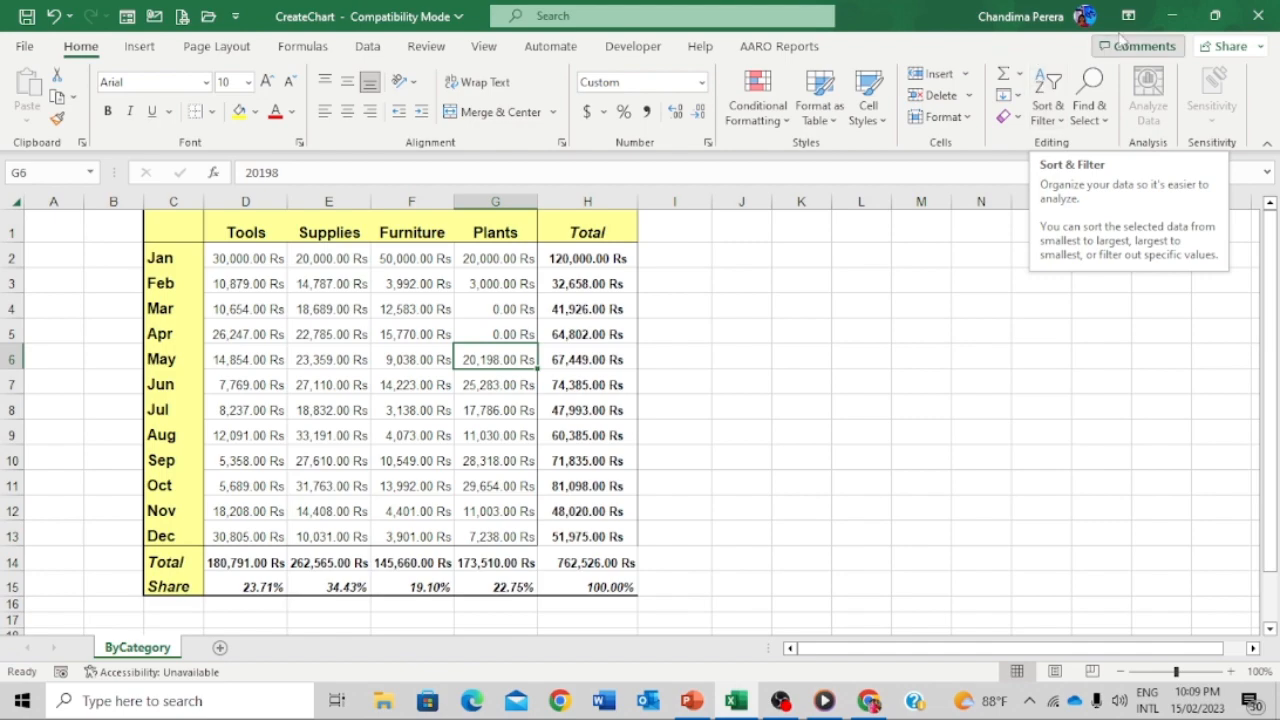
- Open Doc1 from the desktop, update its links to the new Excel figures, then close it
click(1176, 16)
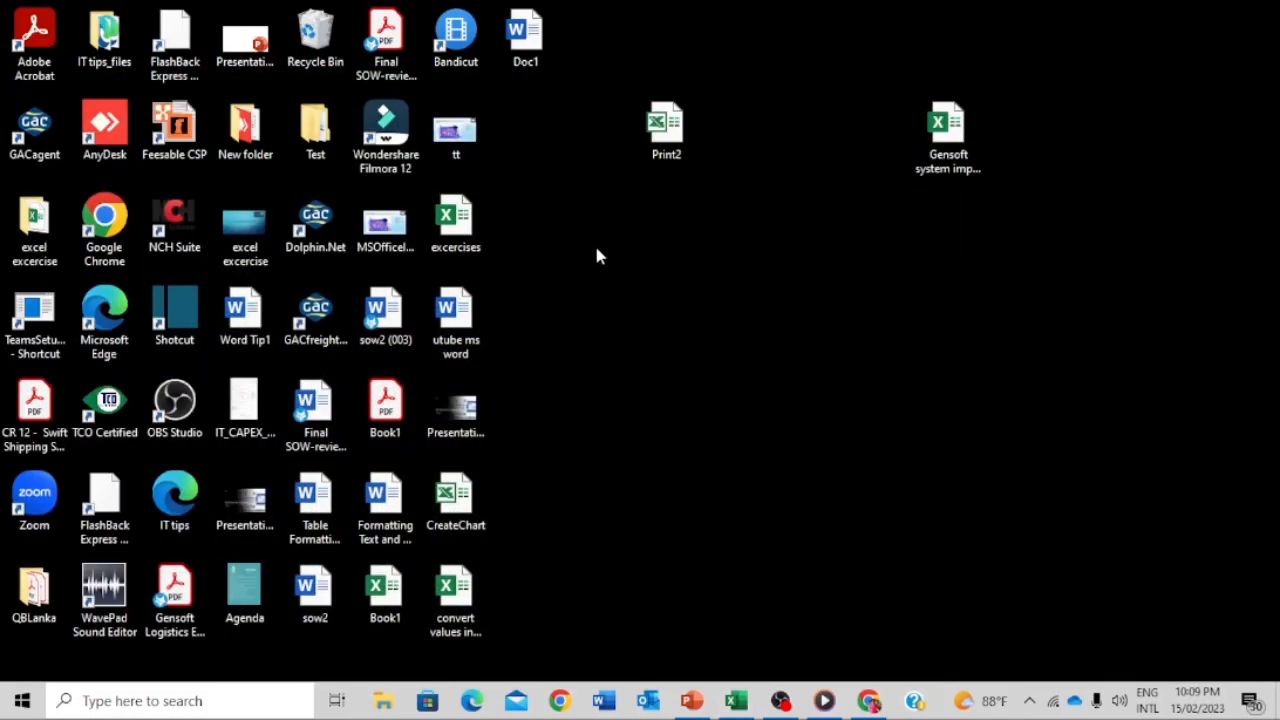
click(543, 31)
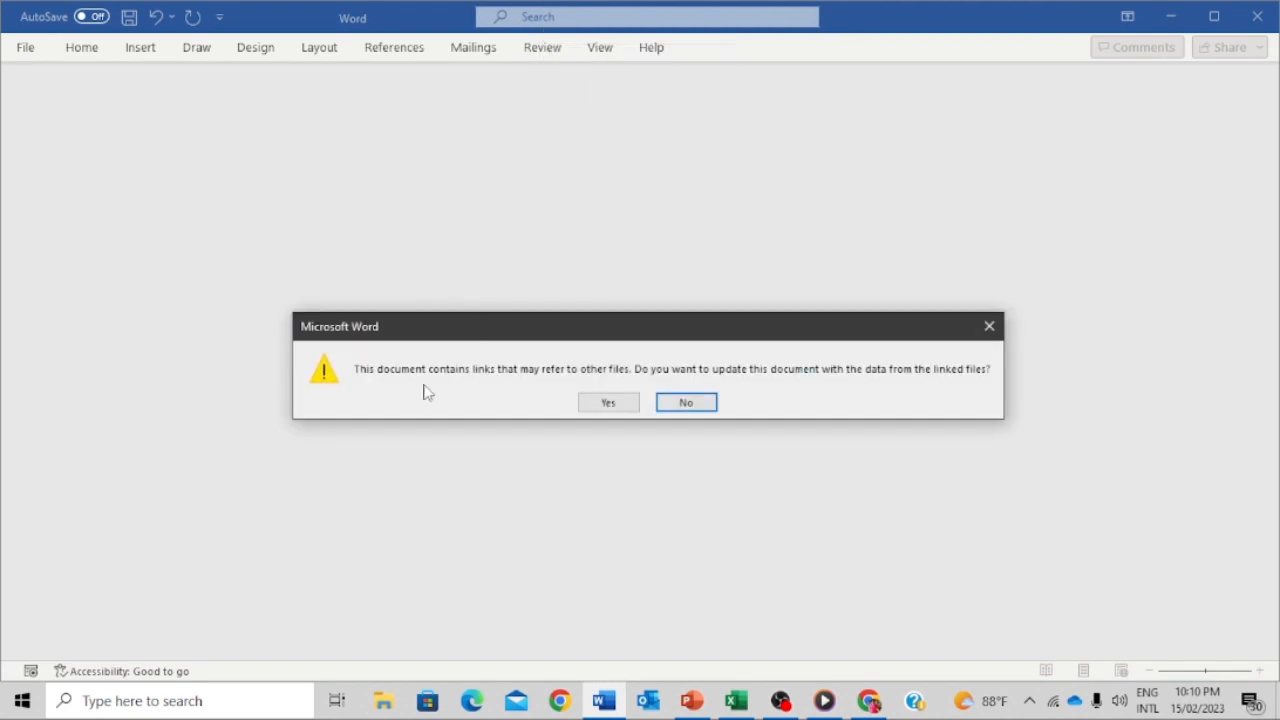
click(610, 403)
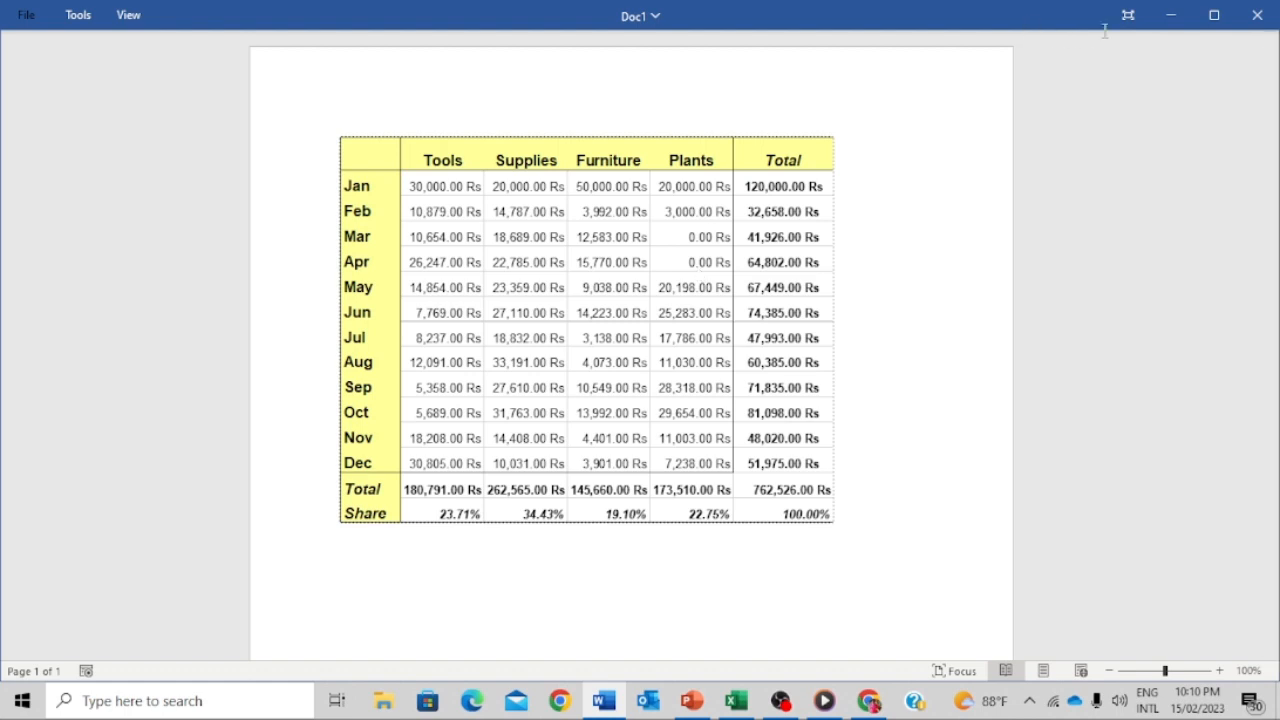
click(1256, 16)
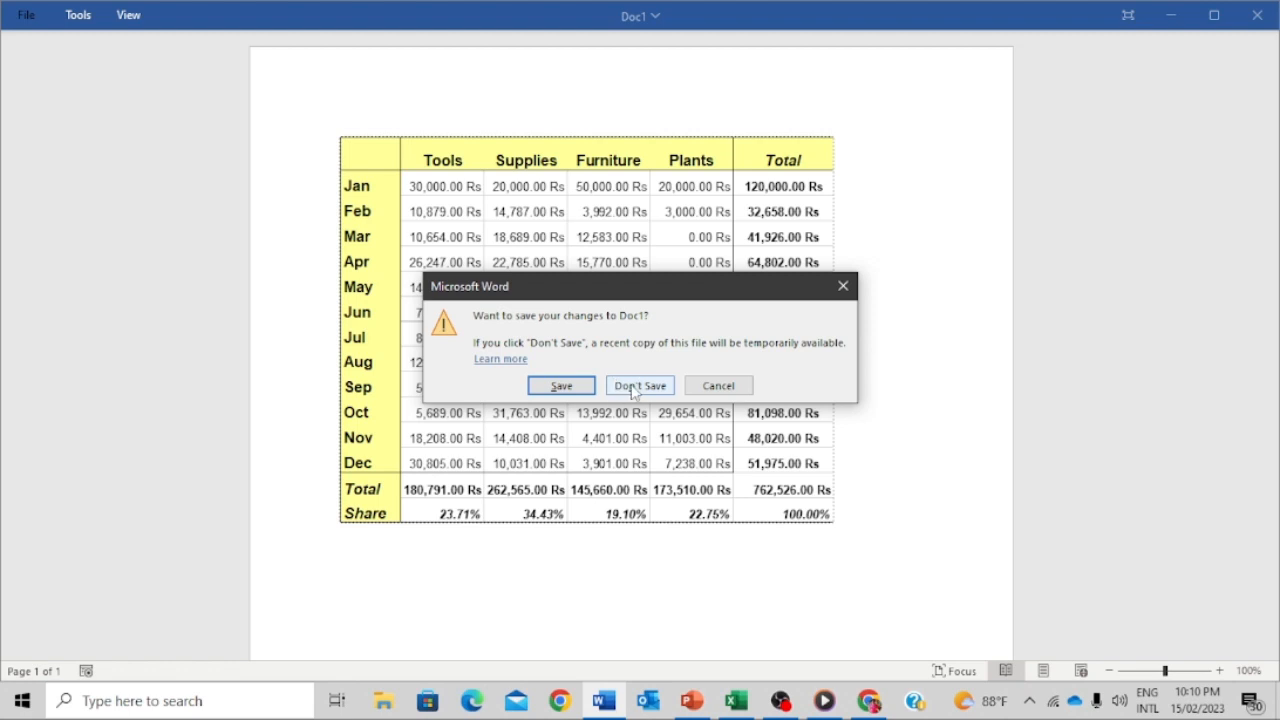
click(561, 386)
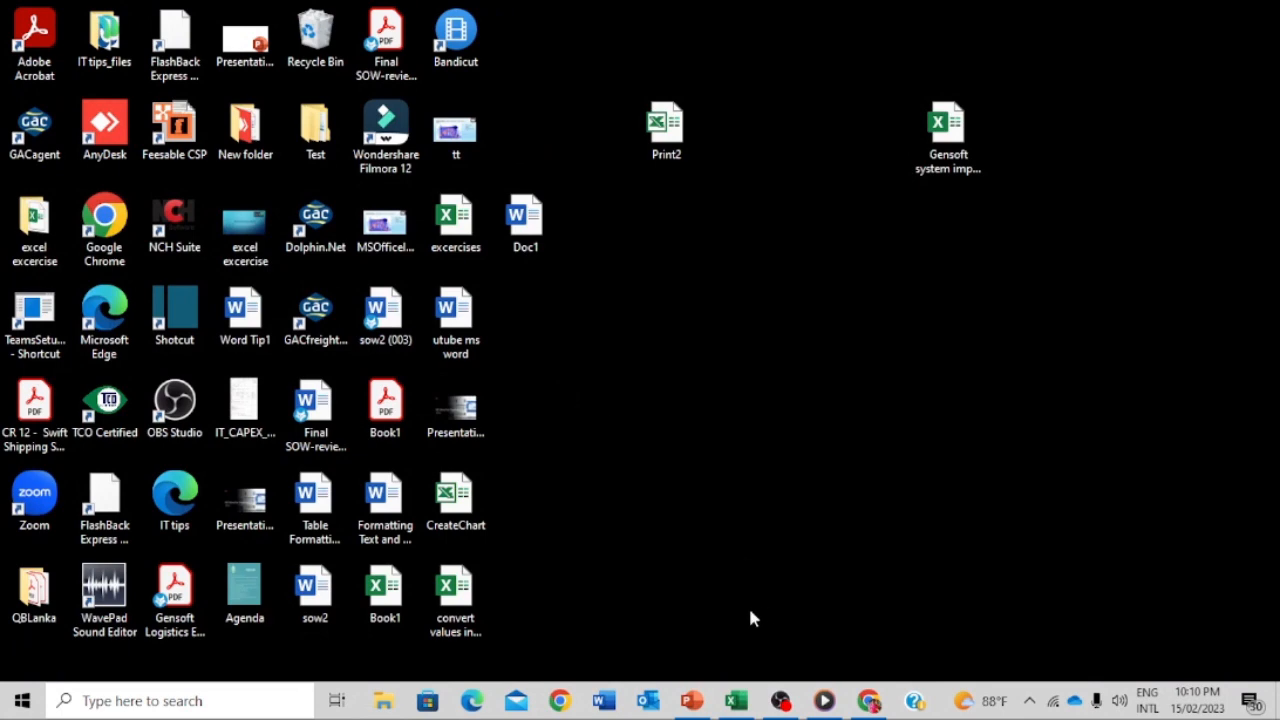
- Return to the CreateChart workbook, select cell I5, then launch Word
click(736, 701)
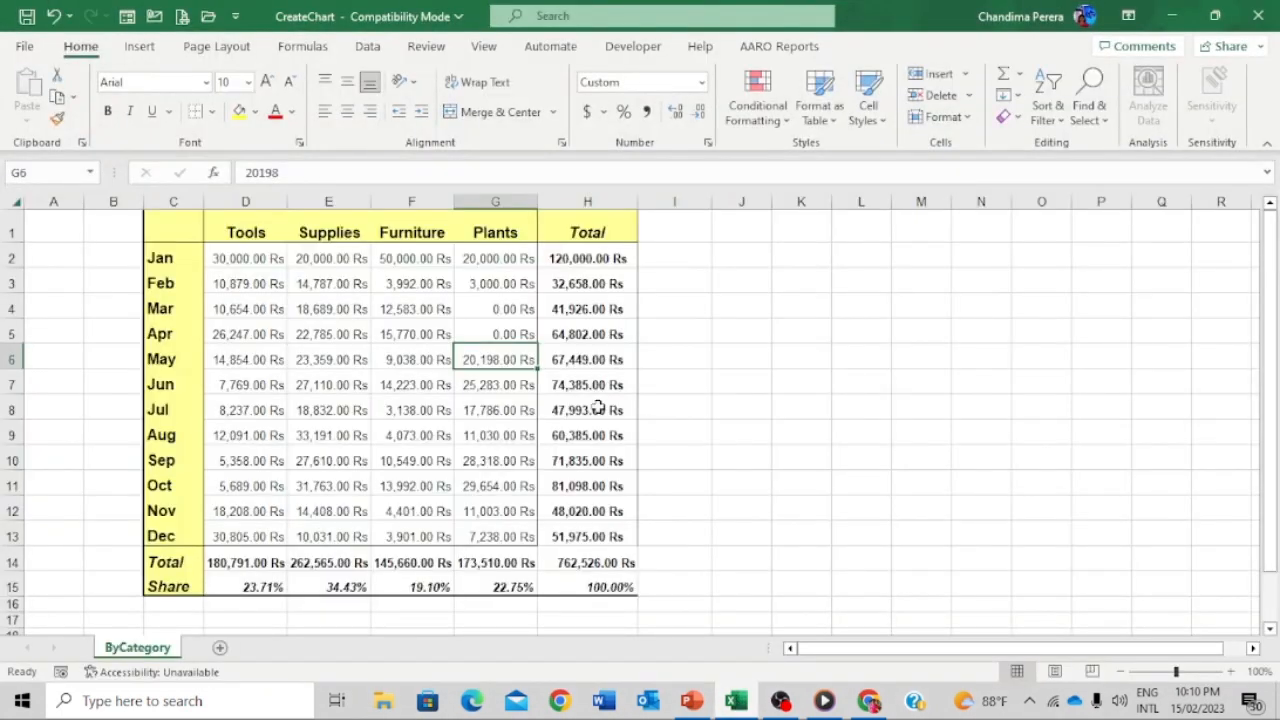
click(699, 337)
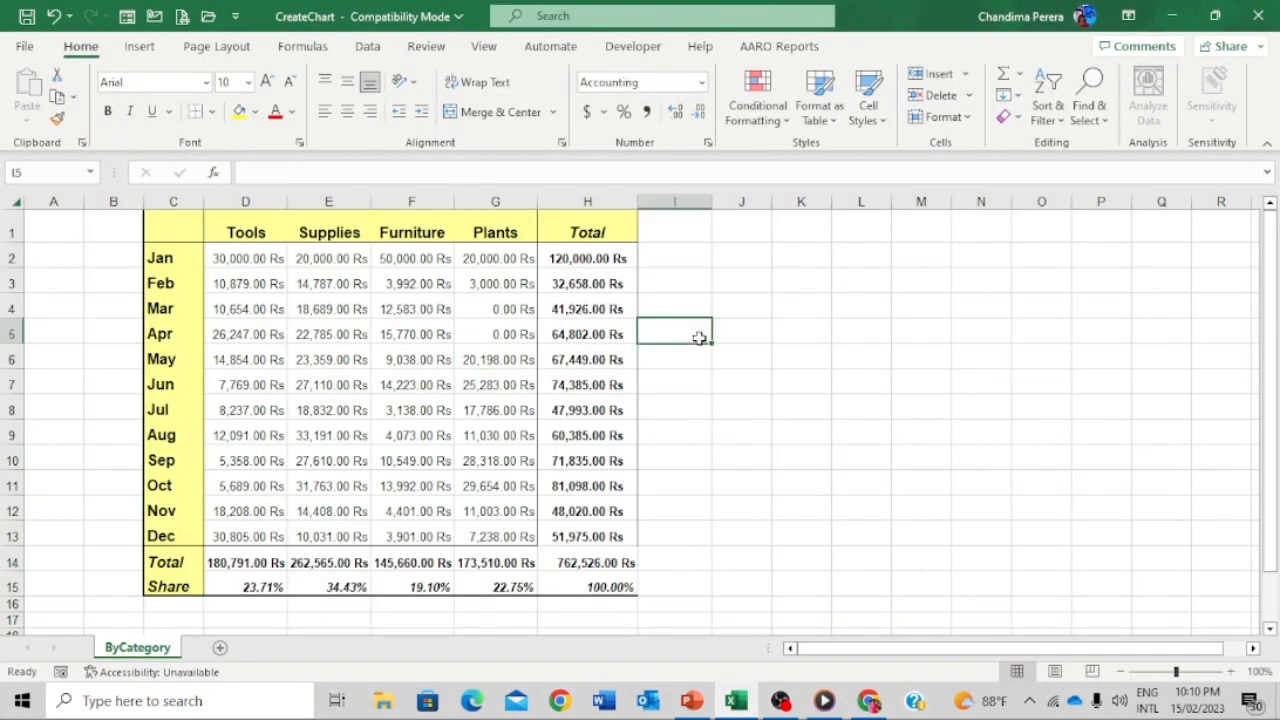
click(606, 703)
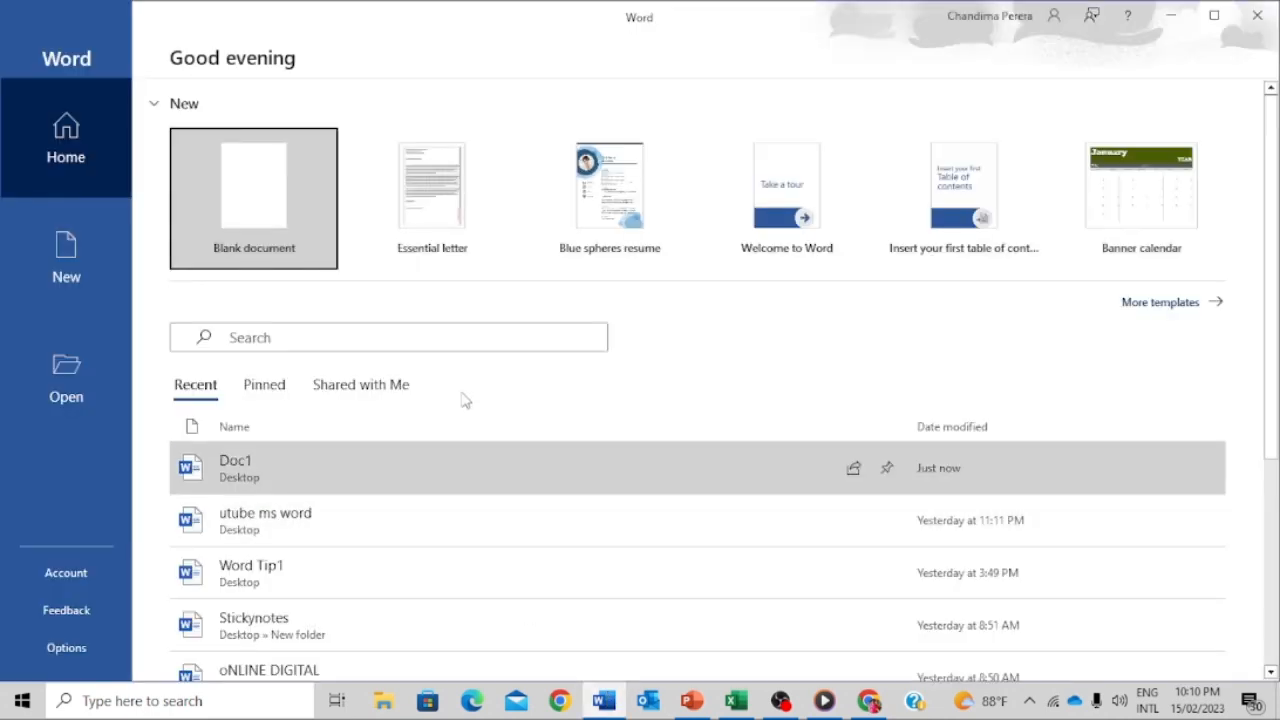
- Create a blank Word document and open the Insert Object dialog
click(249, 178)
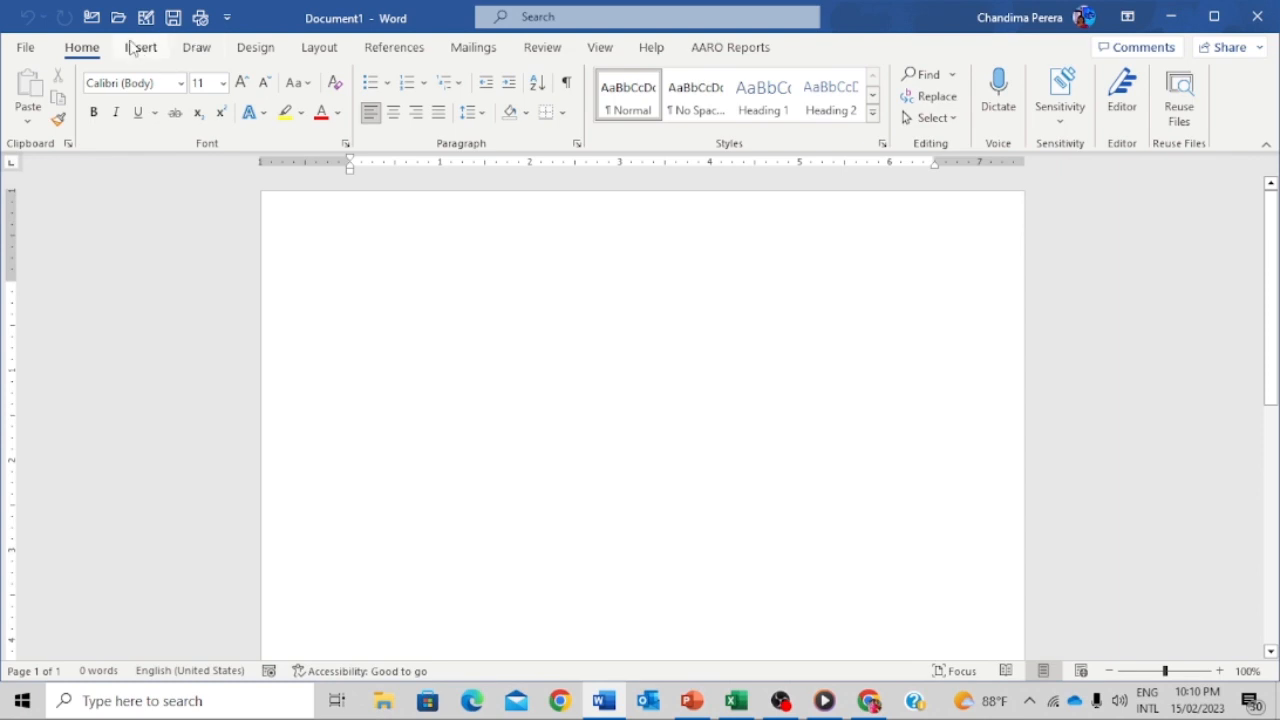
click(139, 48)
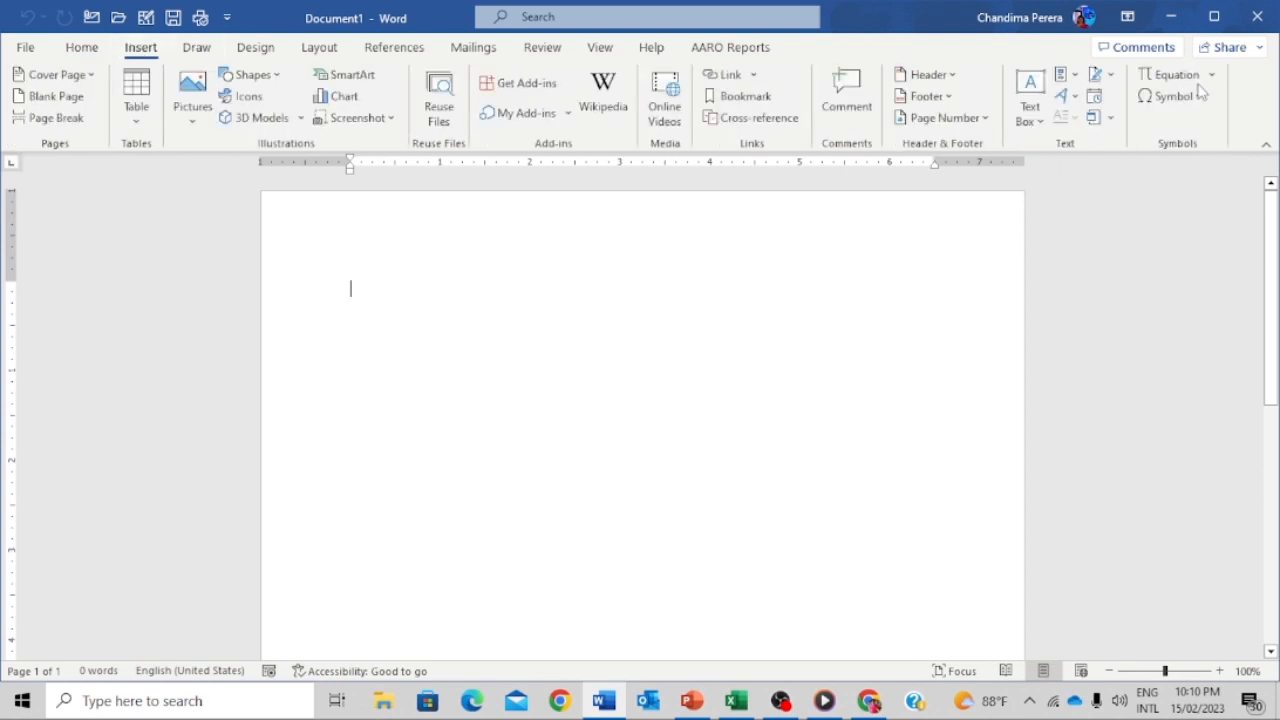
click(1111, 118)
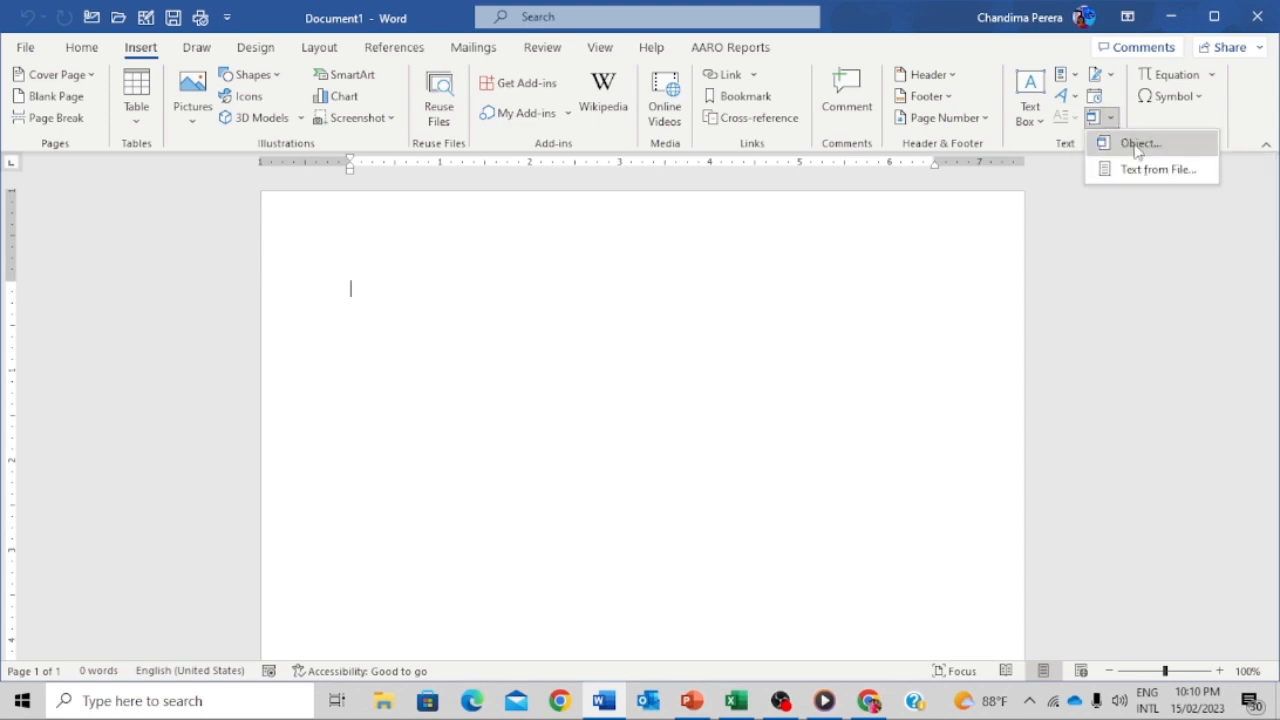
click(1133, 143)
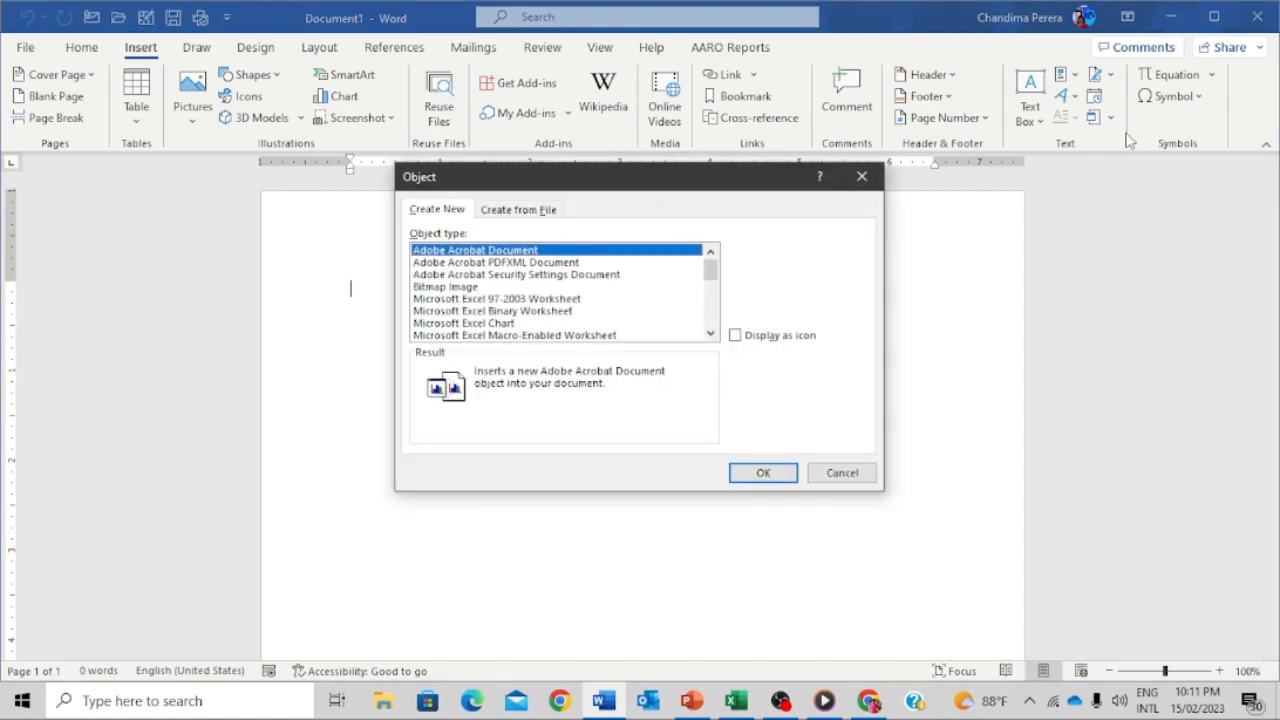
- Insert CreateChart from the Desktop as an object linked to its source file
click(527, 214)
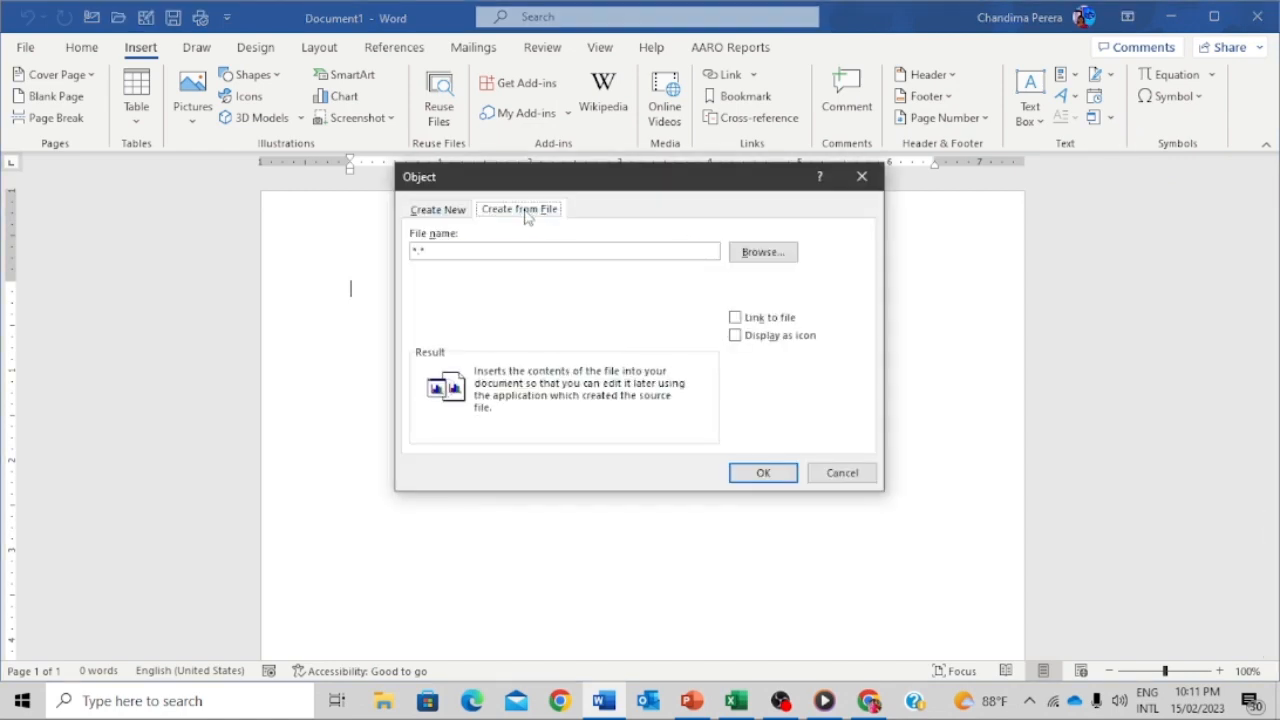
click(766, 253)
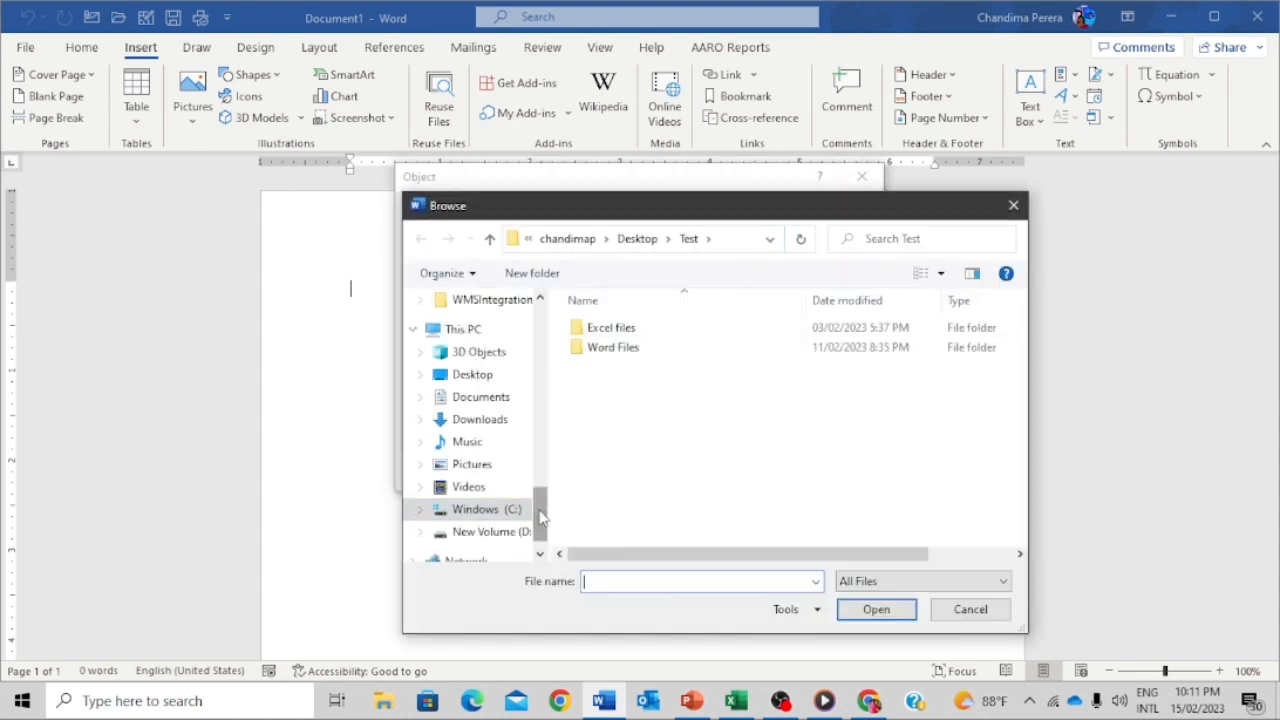
drag(539, 508, 540, 320)
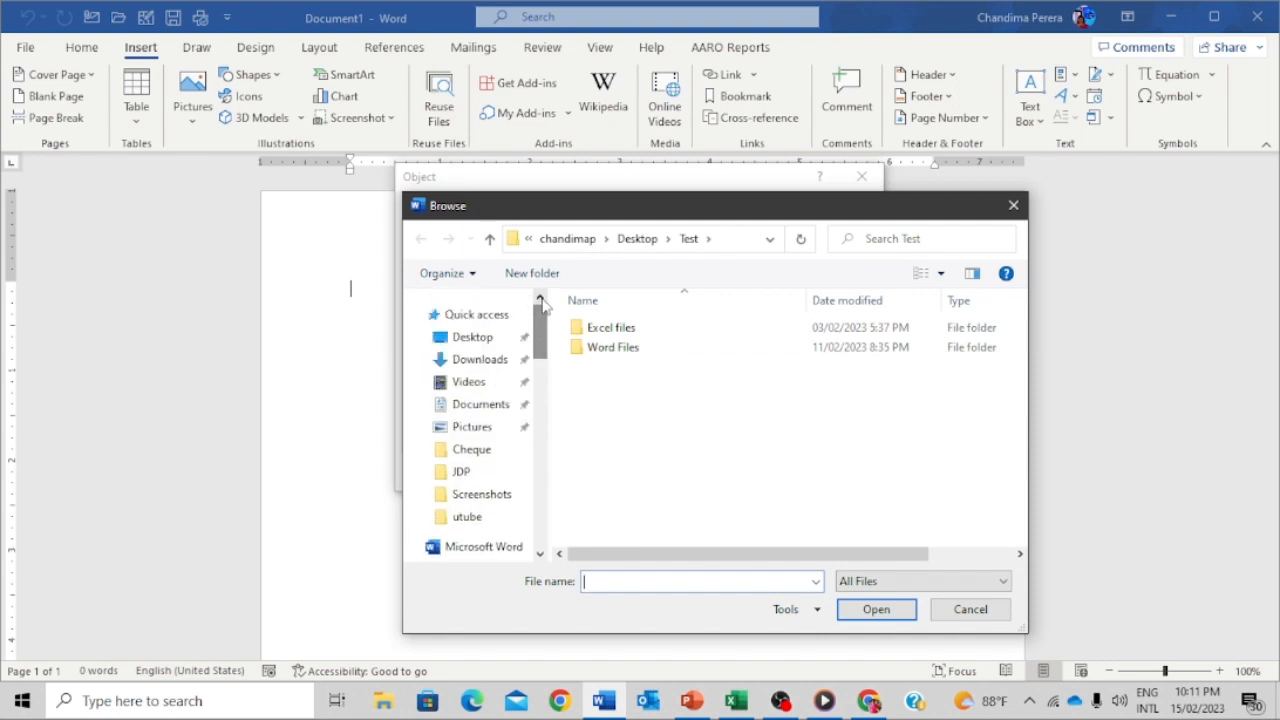
click(490, 342)
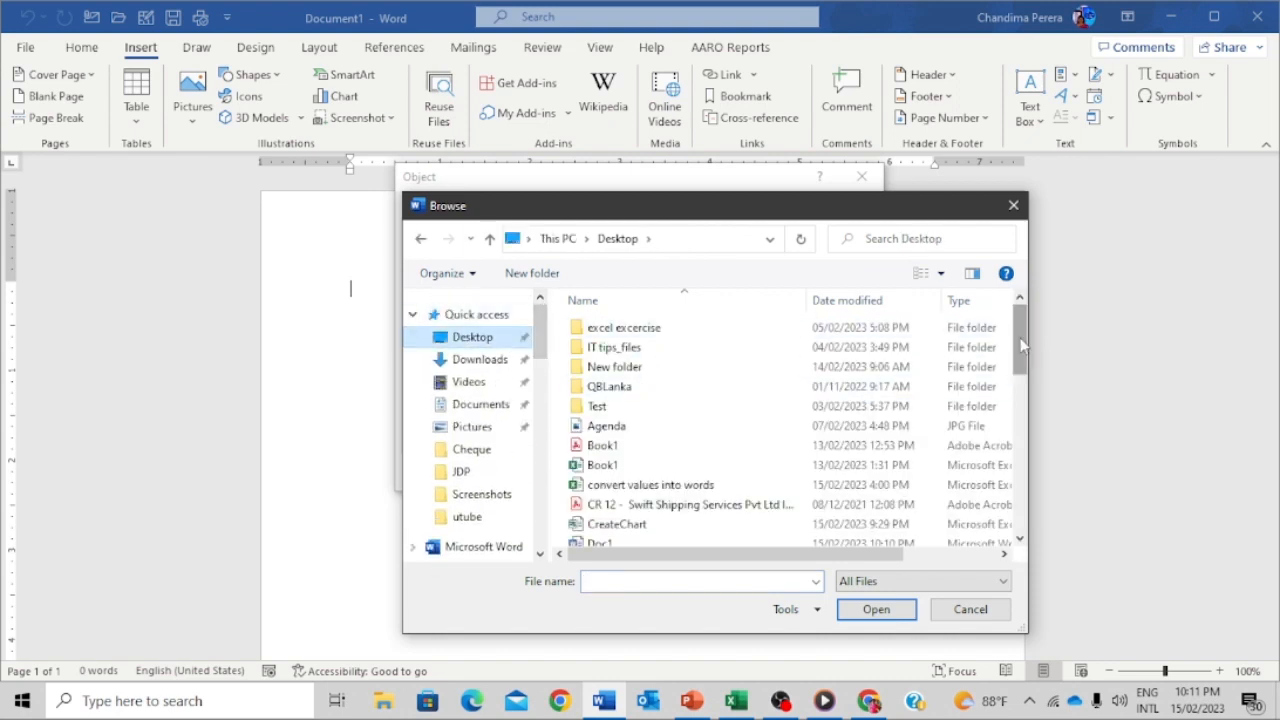
drag(1022, 345, 1022, 375)
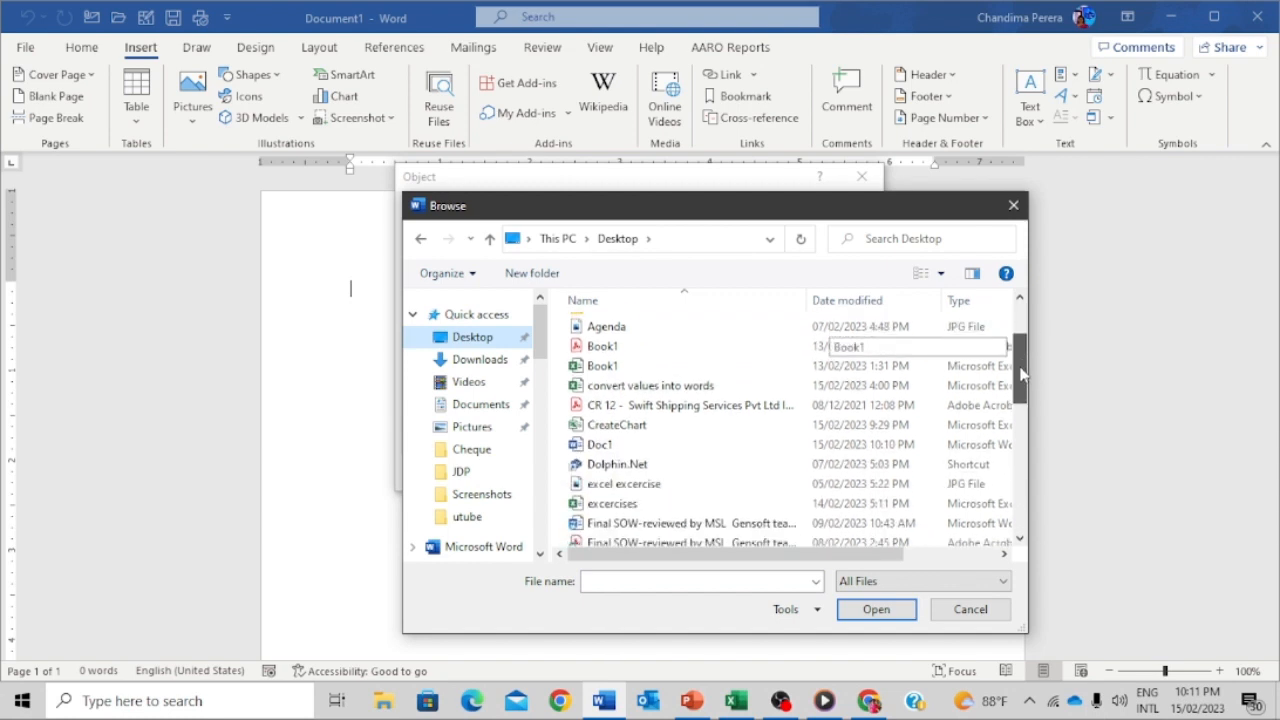
click(594, 424)
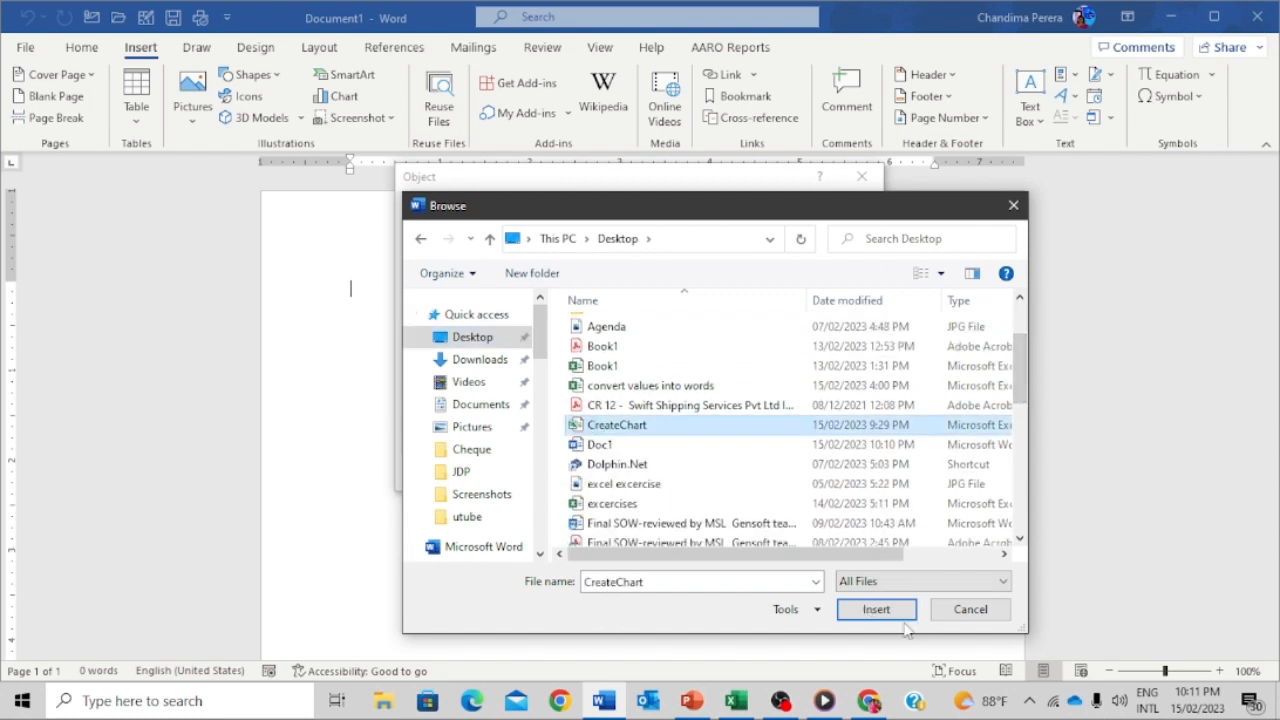
click(876, 610)
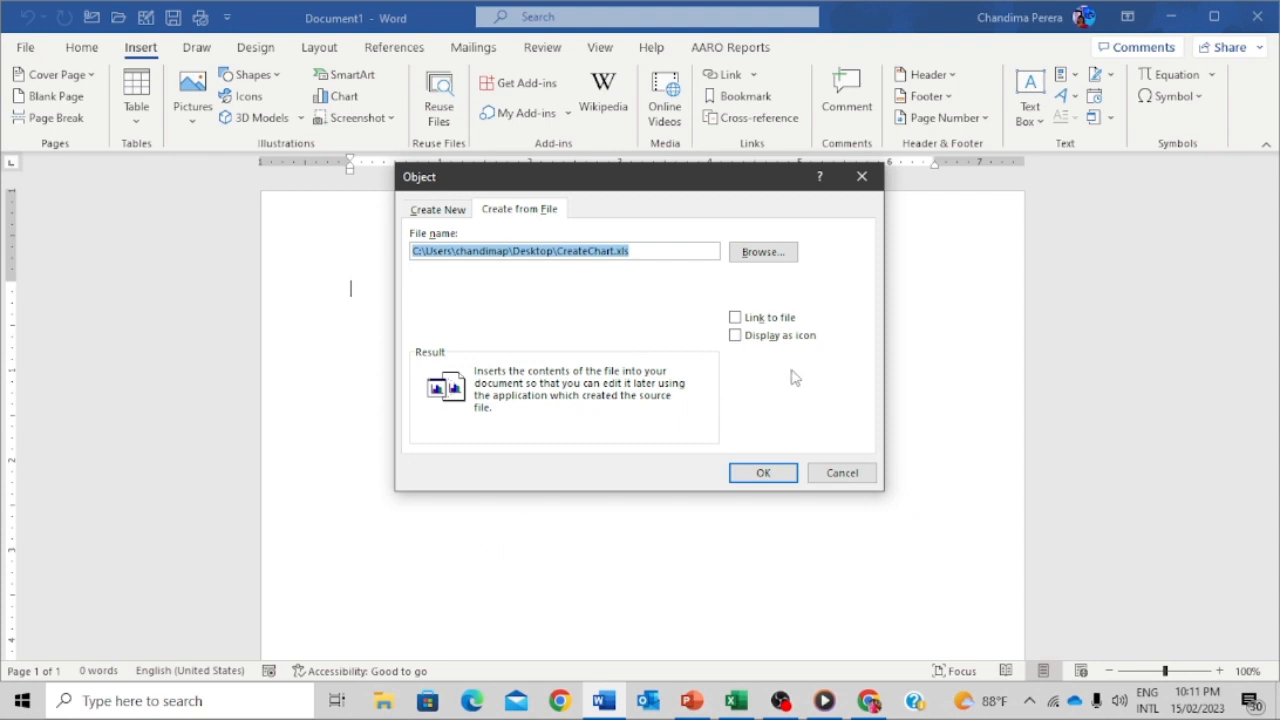
click(750, 320)
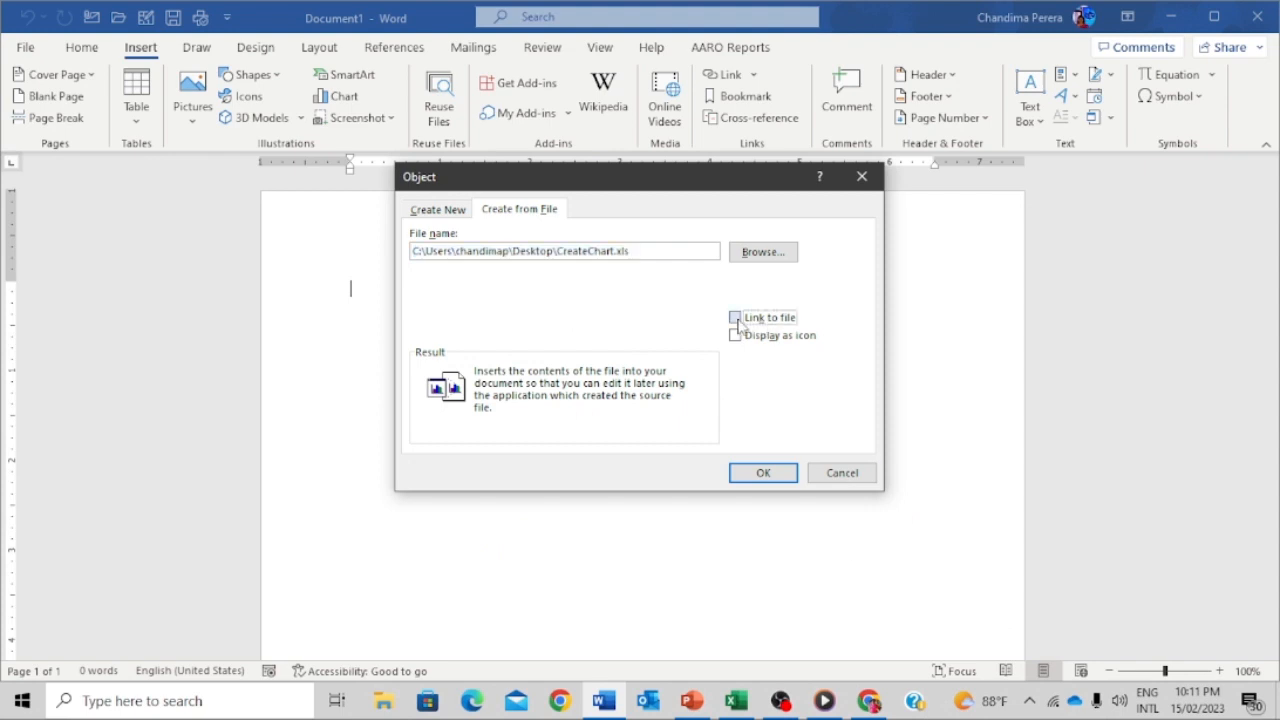
click(763, 473)
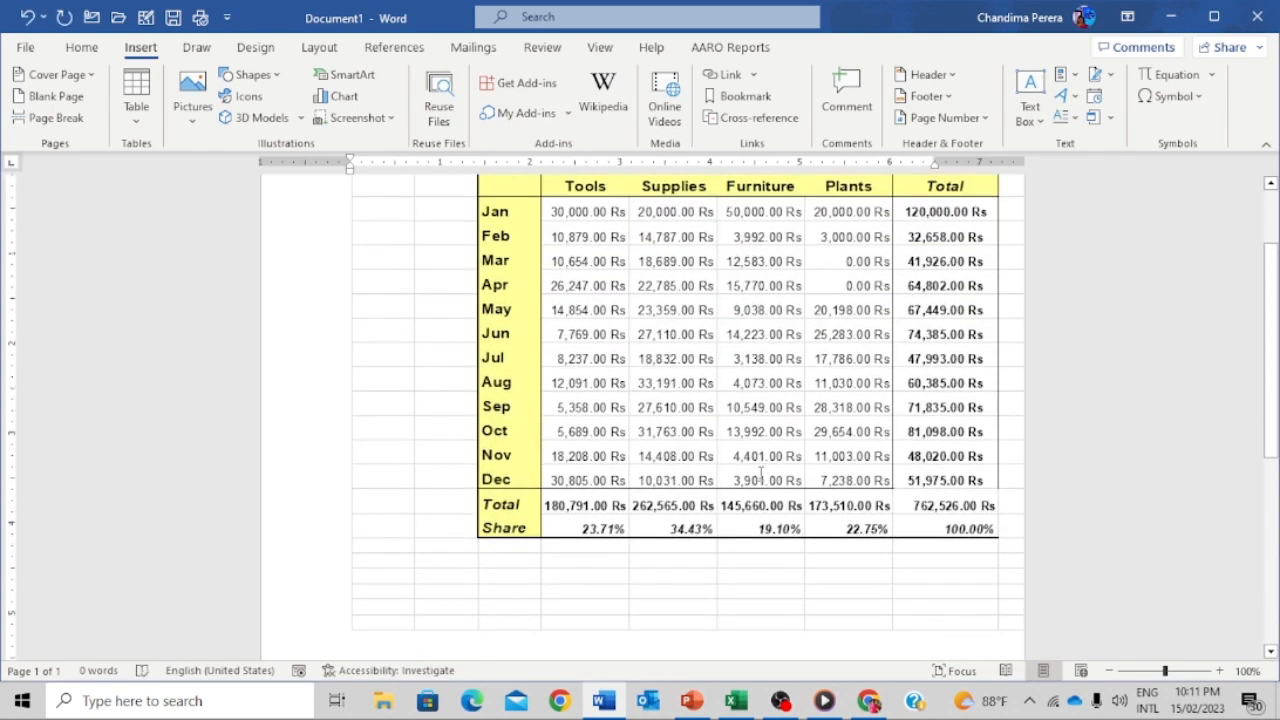
- Select the inserted table object, then close the document without saving
click(697, 261)
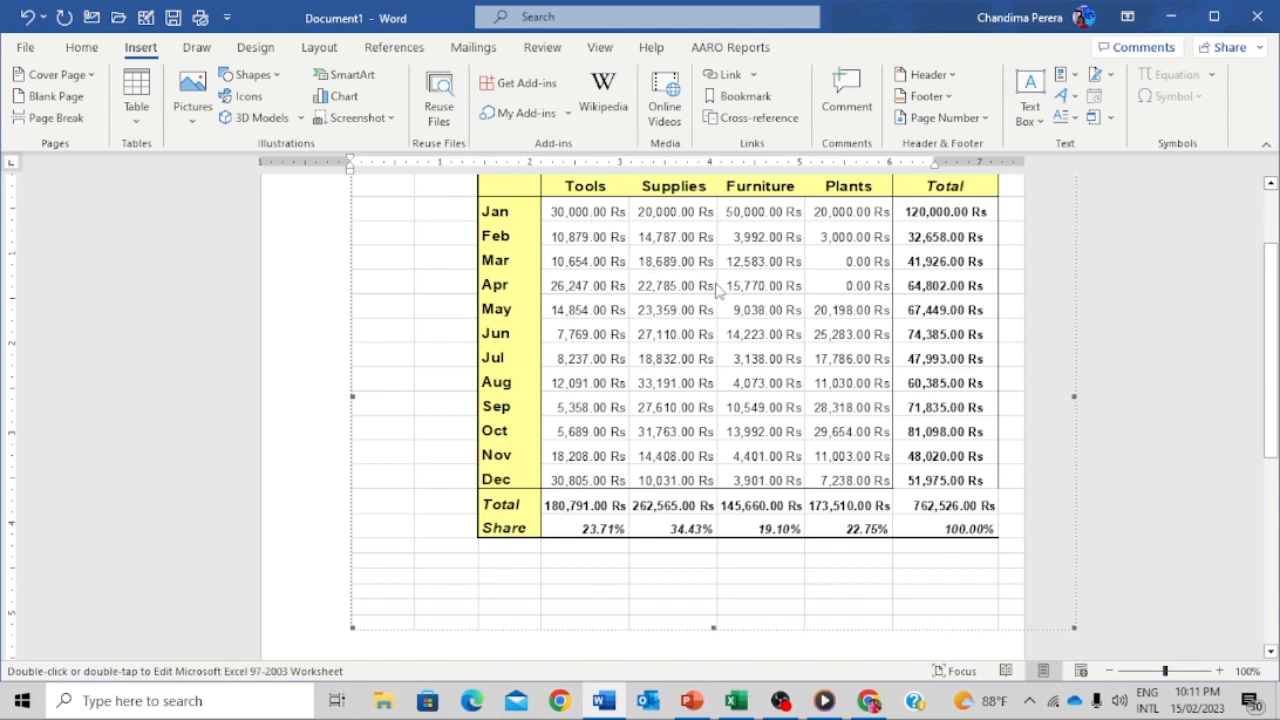
click(1271, 17)
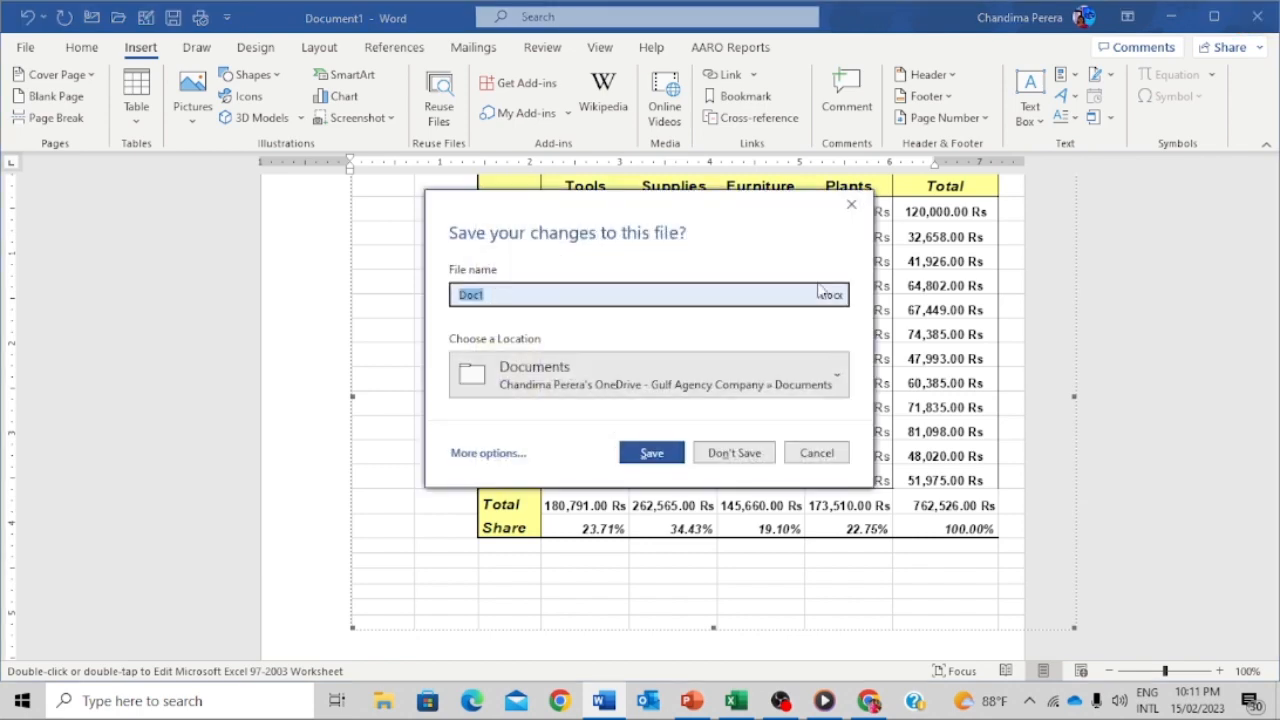
click(735, 453)
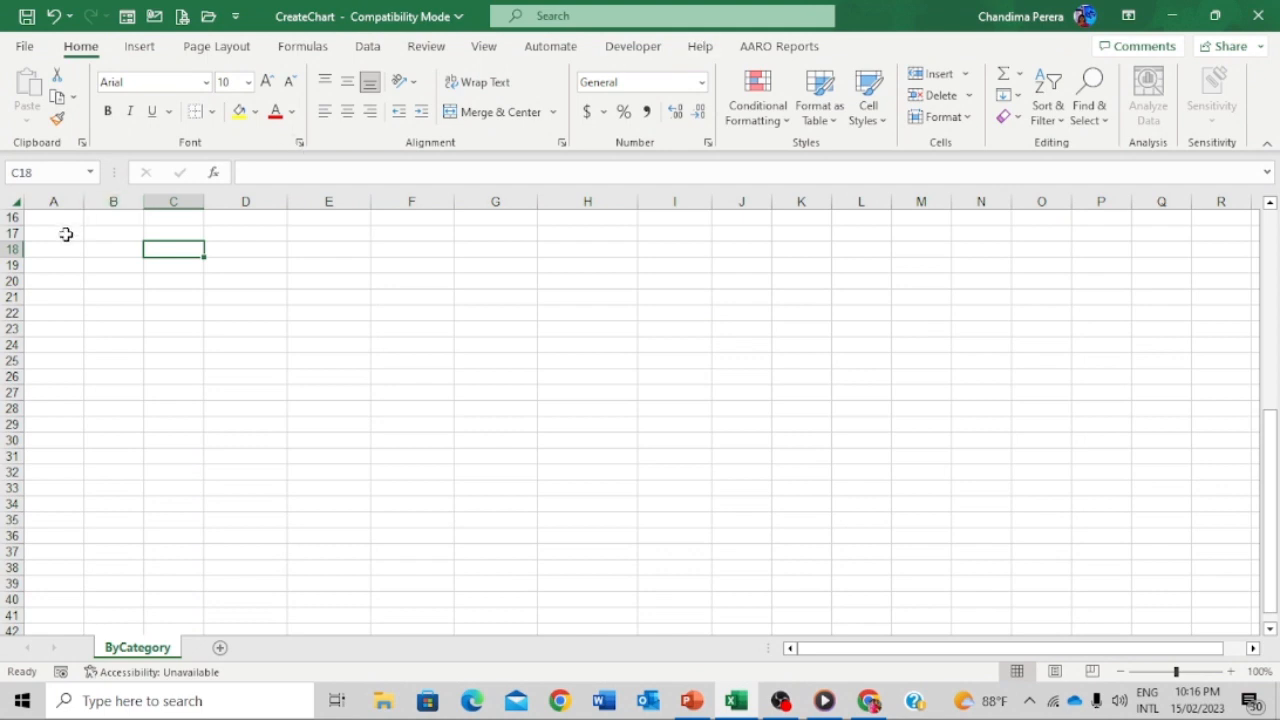
- Select cell A18 and open the Quick Access Toolbar customization settings
click(66, 245)
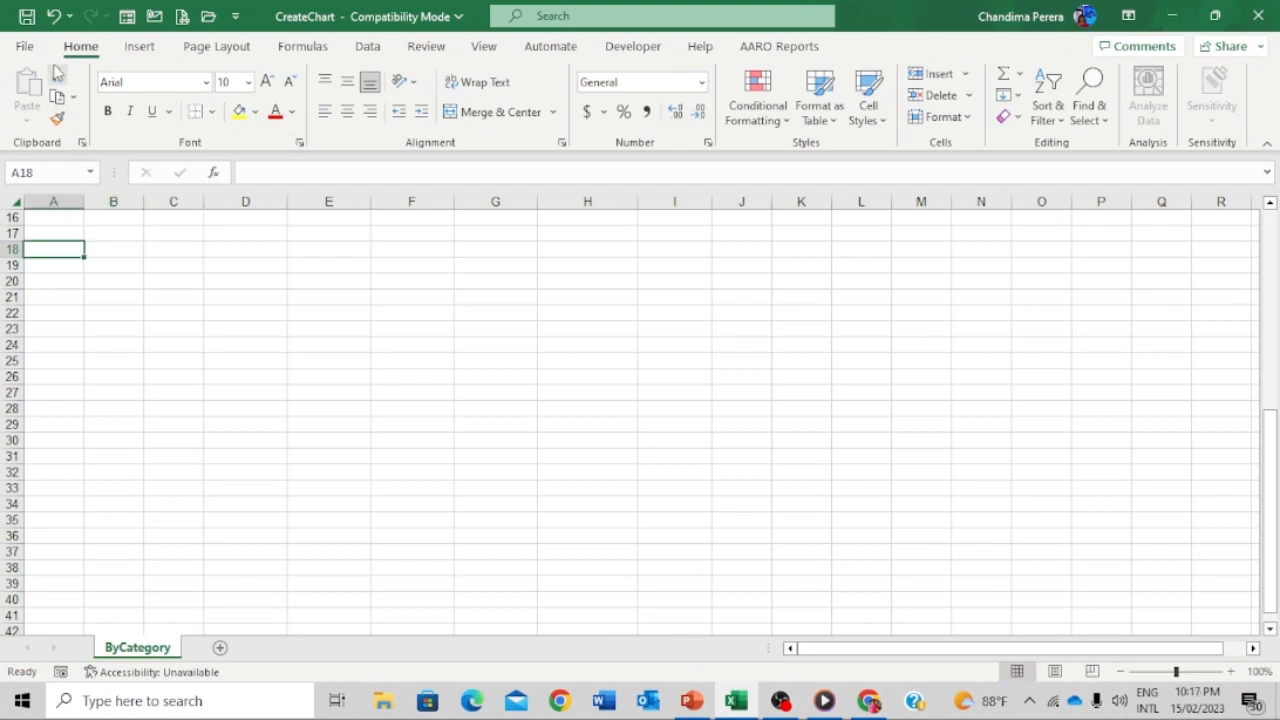
click(237, 18)
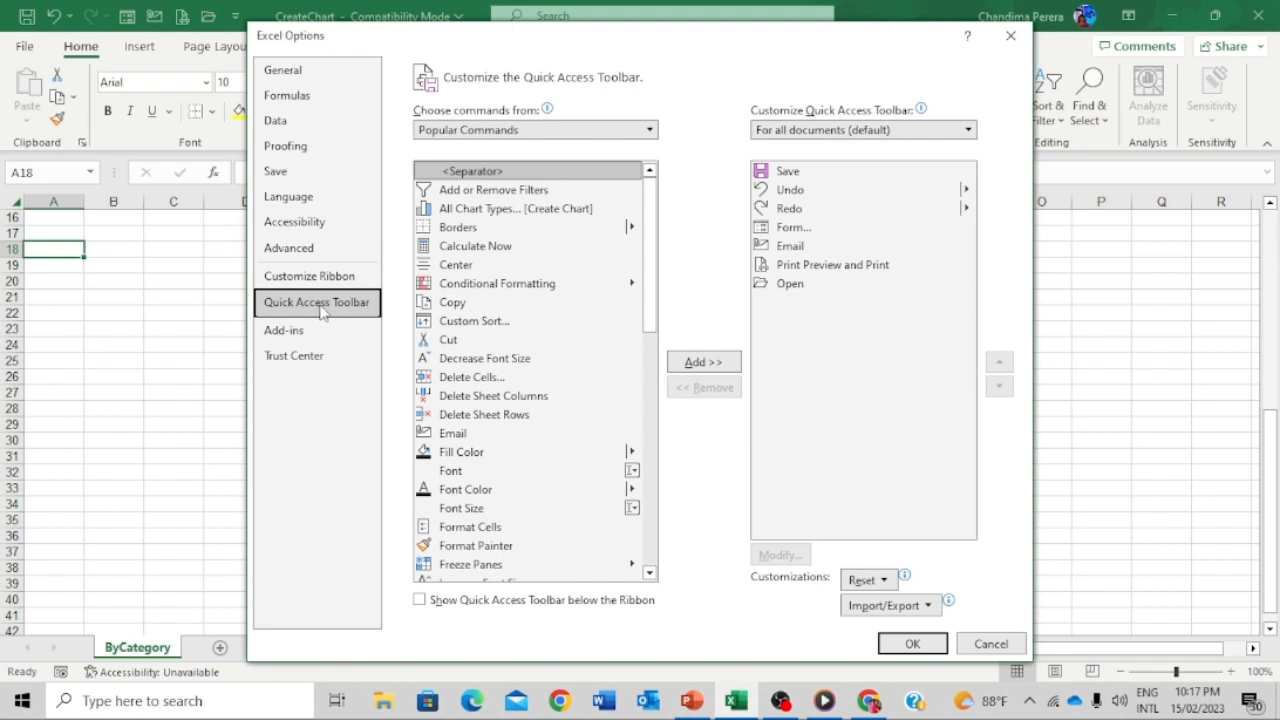
- List All Commands and try adding Form, dismissing the already-added warning
click(650, 131)
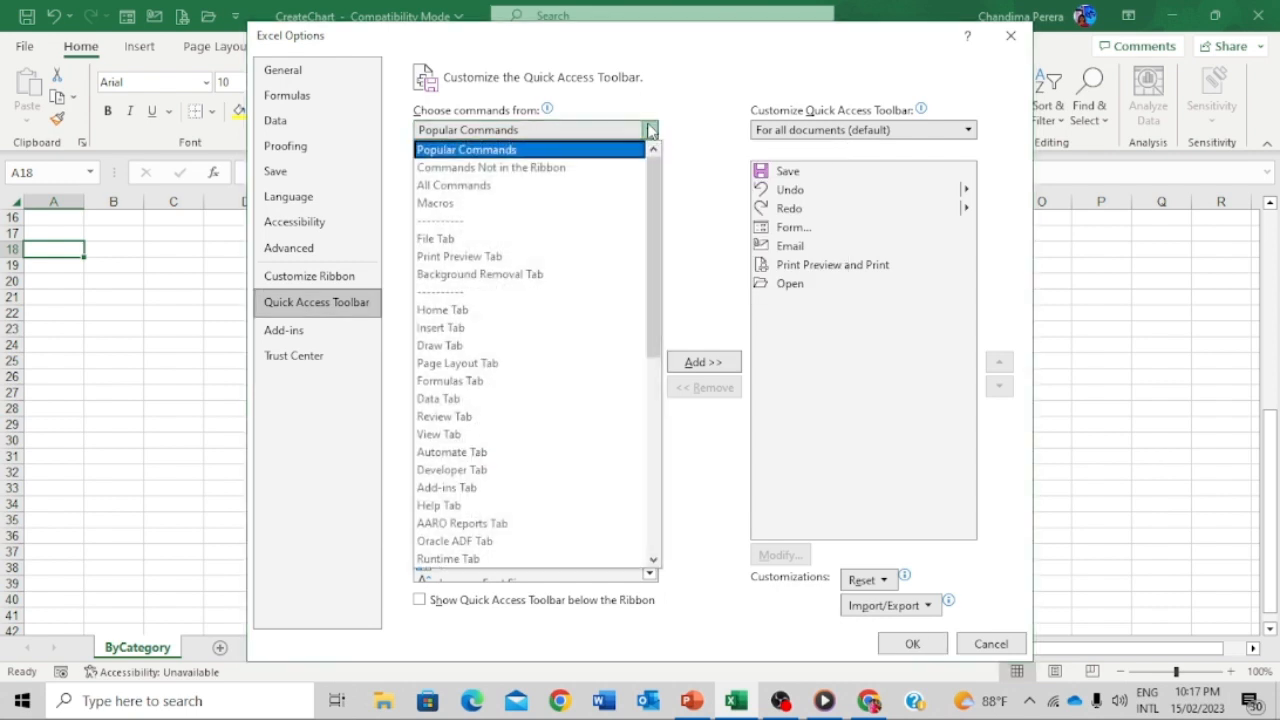
click(577, 186)
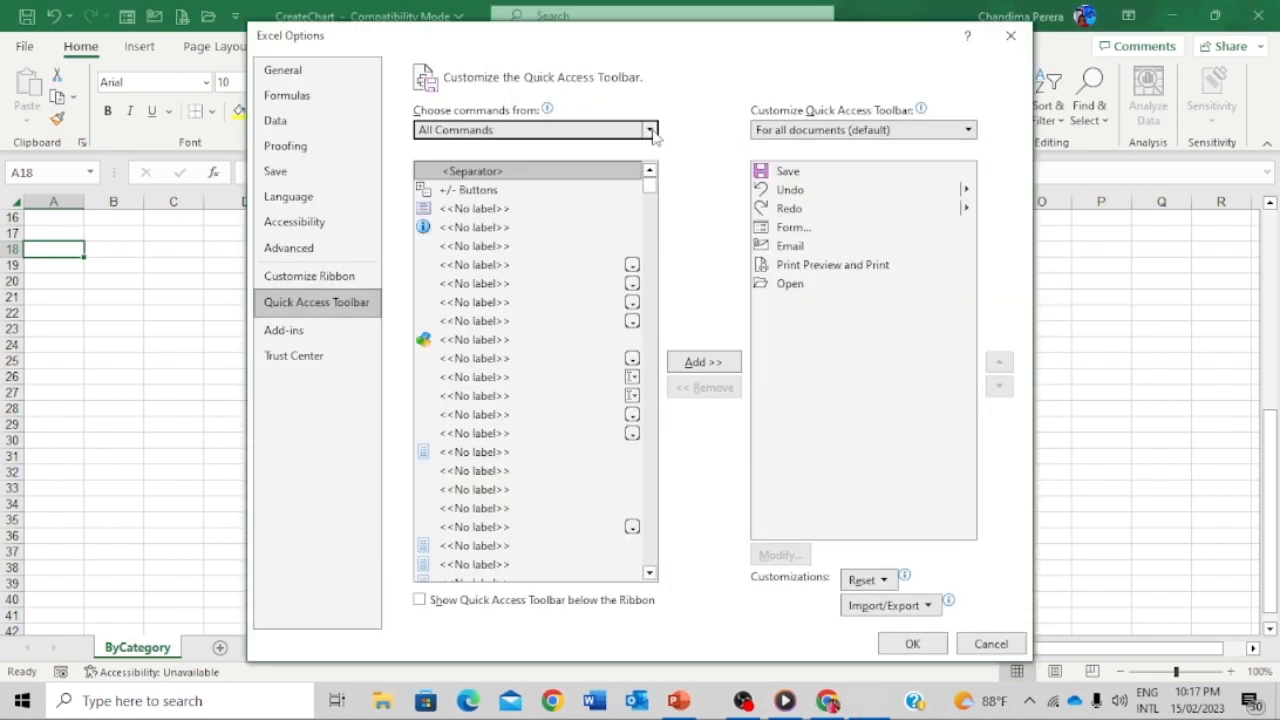
click(650, 130)
drag(655, 185, 617, 488)
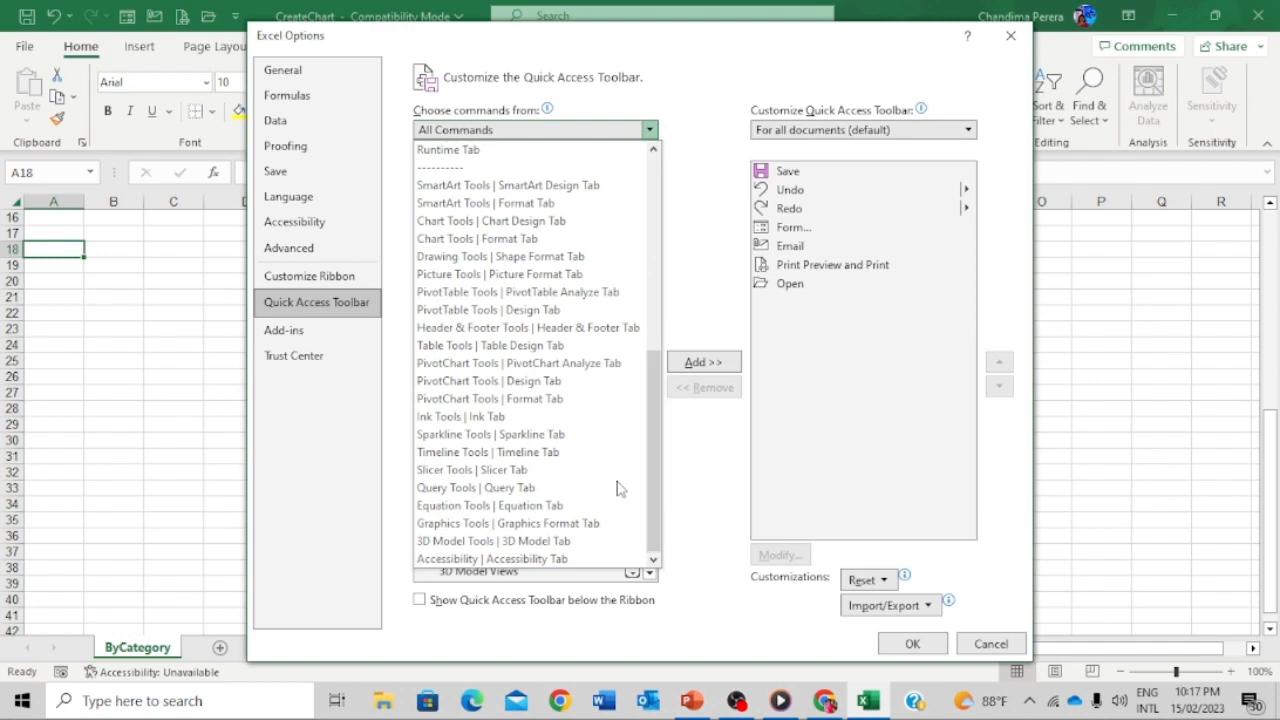
click(650, 131)
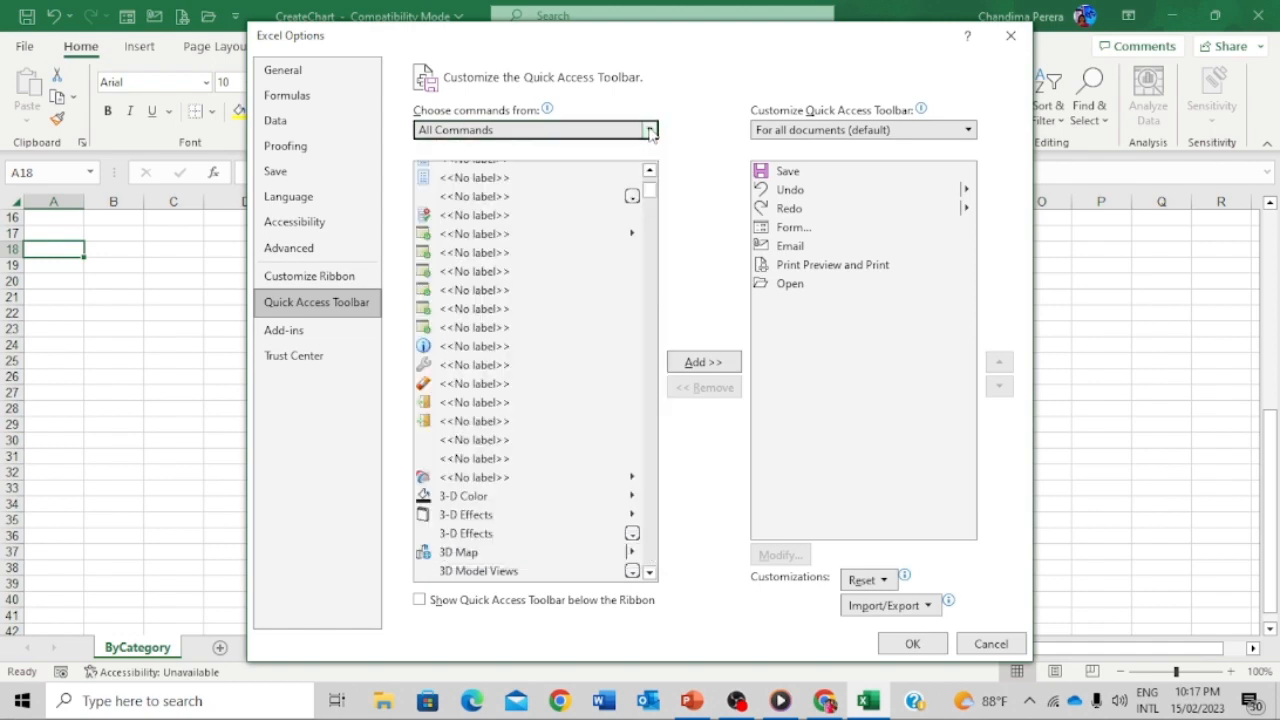
drag(648, 192, 650, 321)
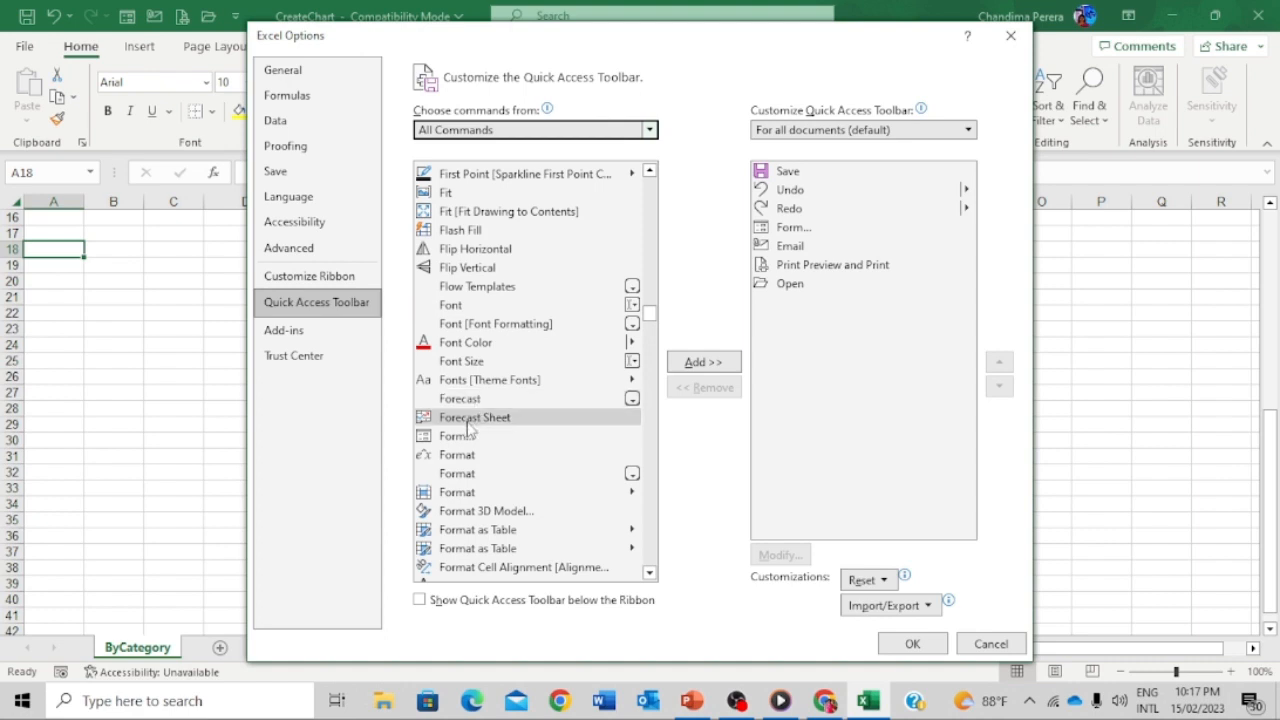
click(457, 438)
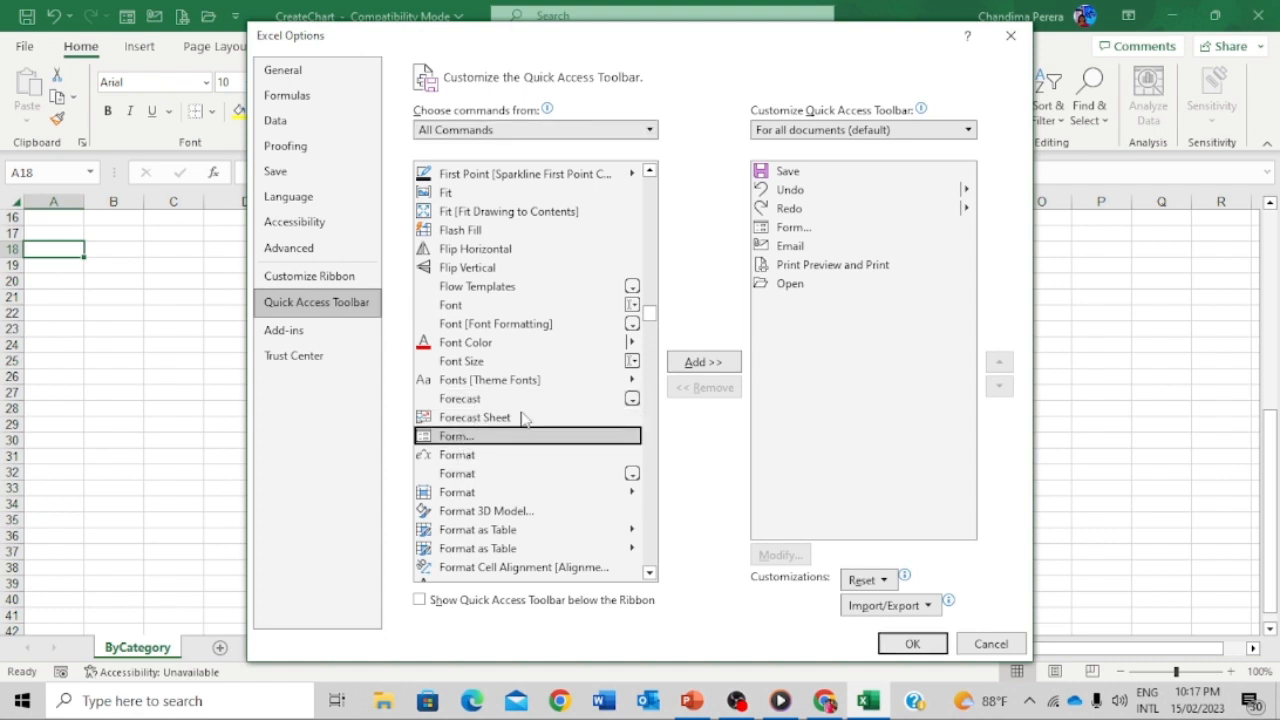
click(715, 366)
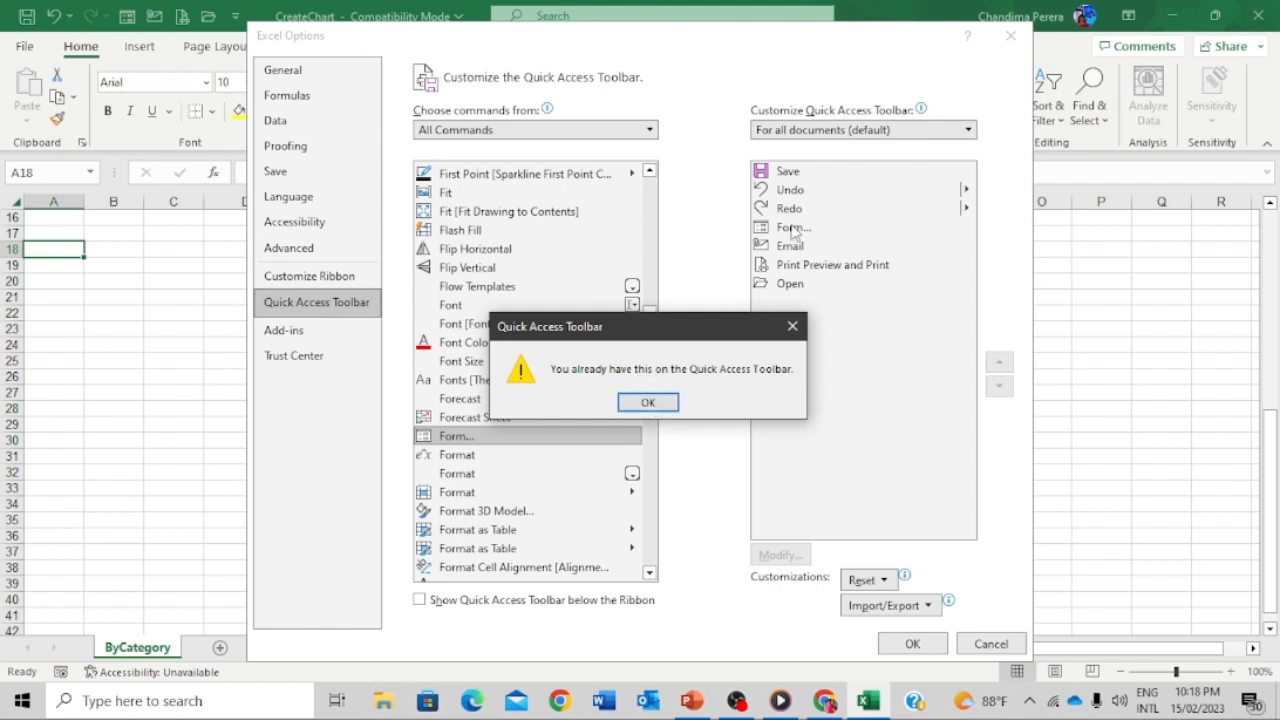
click(676, 404)
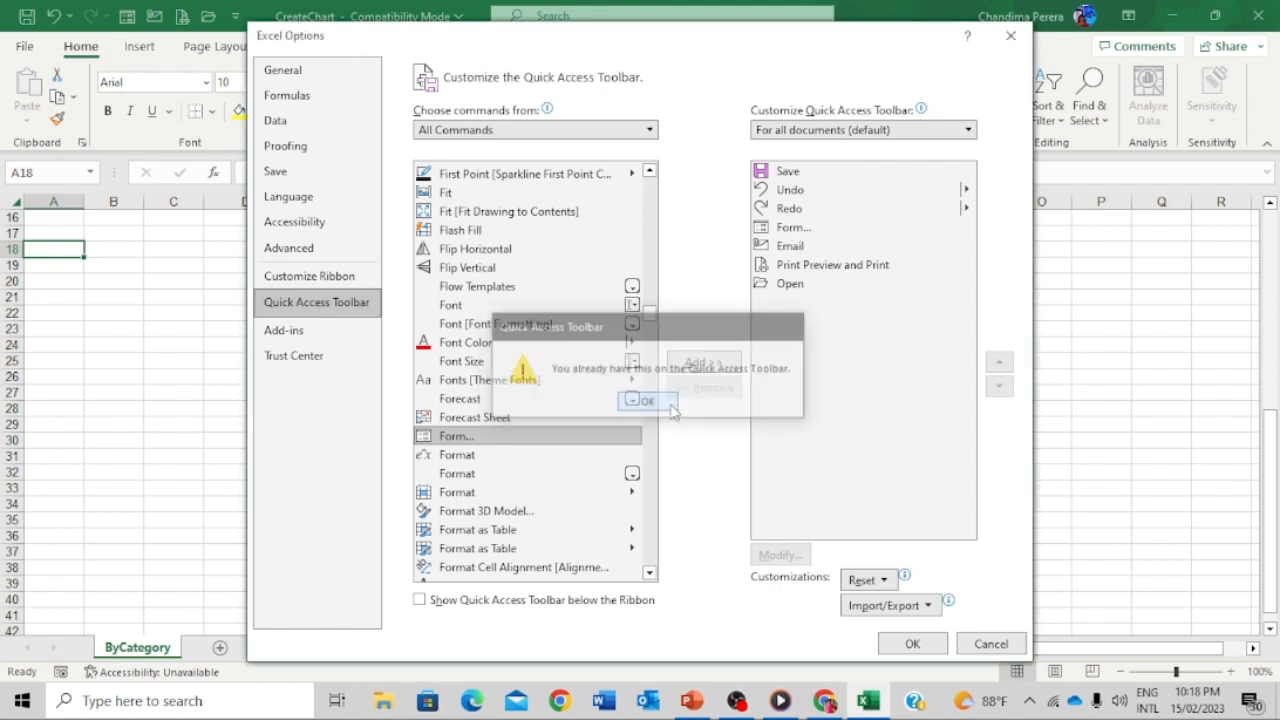
- Remove the existing Form entry, re-add it after Email, and confirm with OK
click(801, 228)
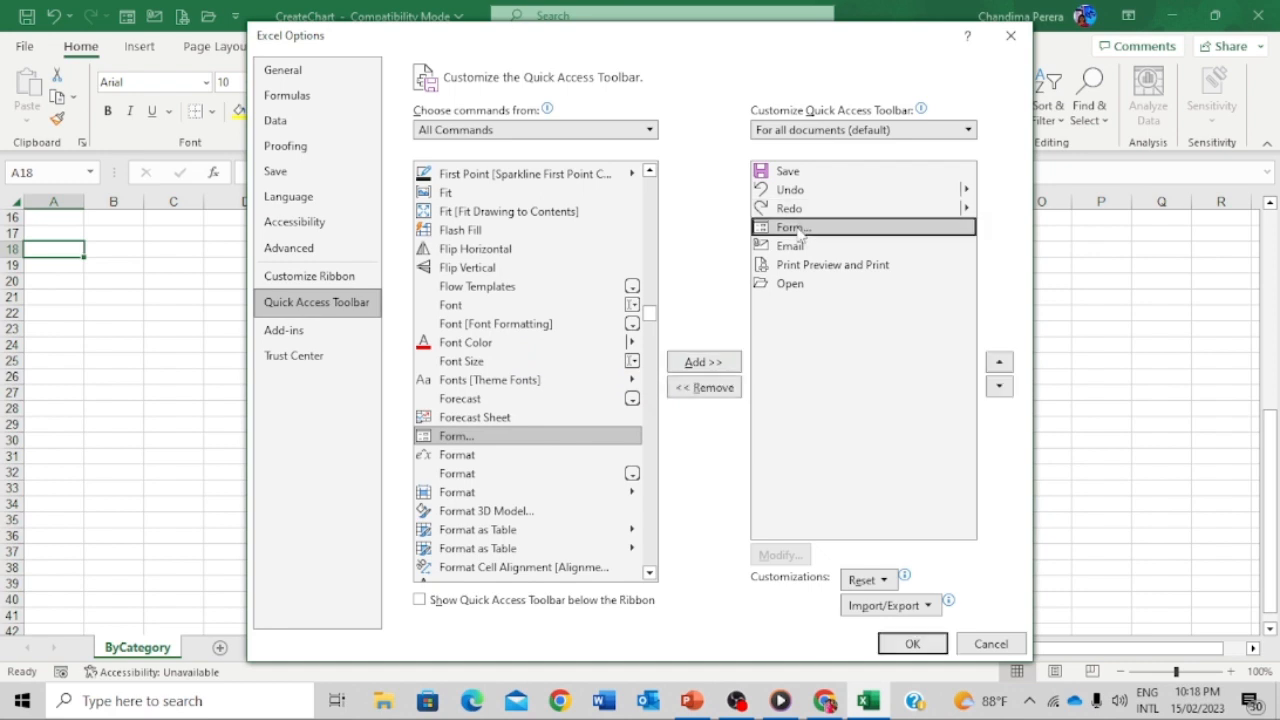
click(722, 392)
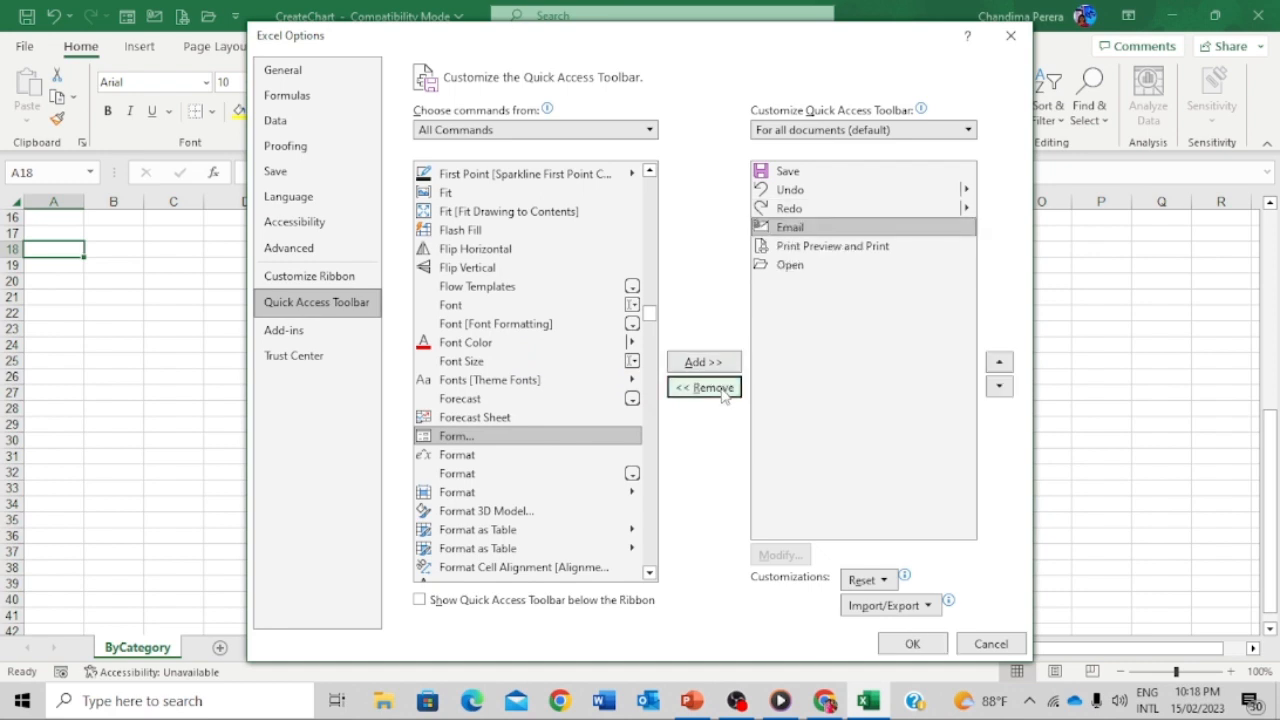
click(507, 440)
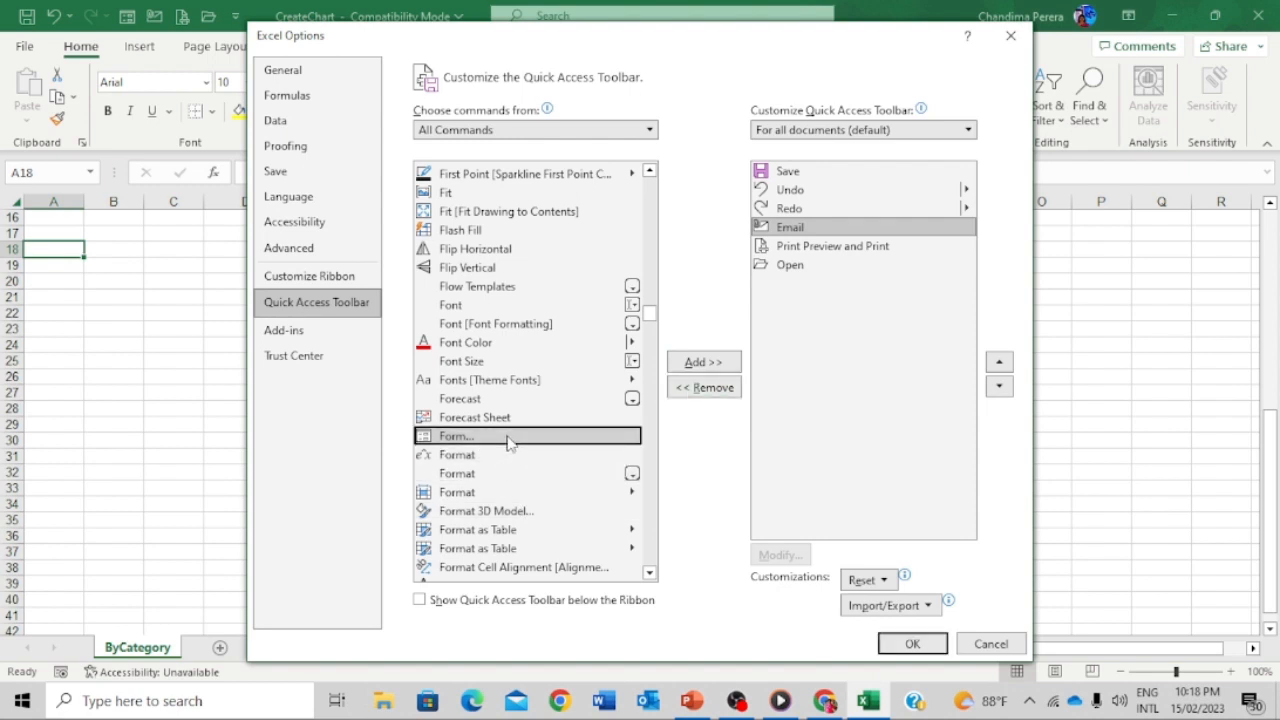
click(697, 366)
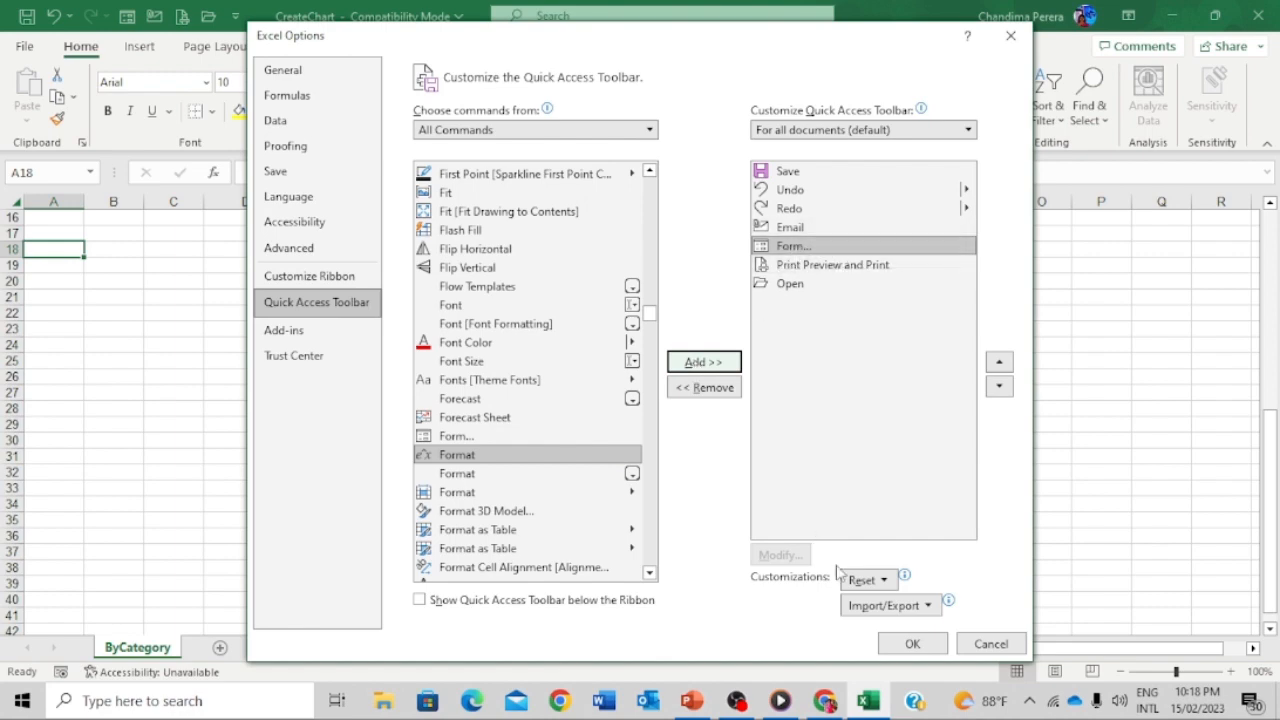
click(912, 644)
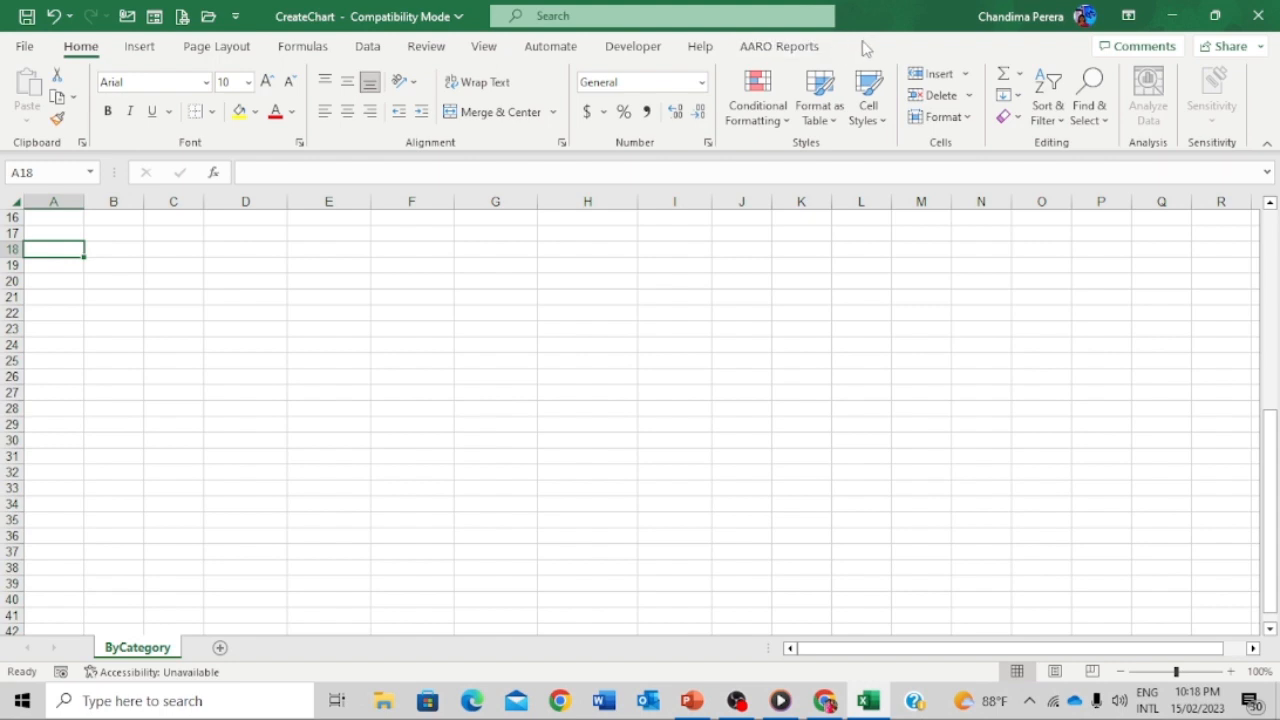
- Open Excel Options at the Customize Ribbon page via File > More > Options
click(25, 47)
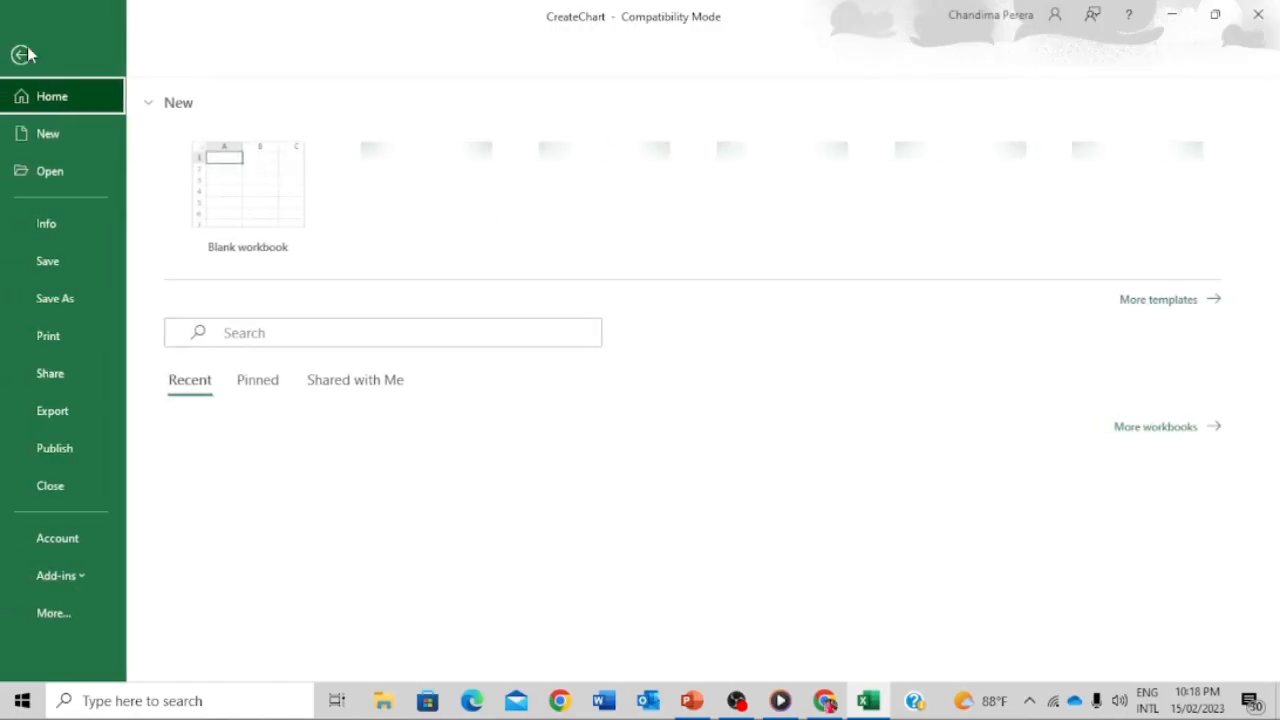
click(61, 612)
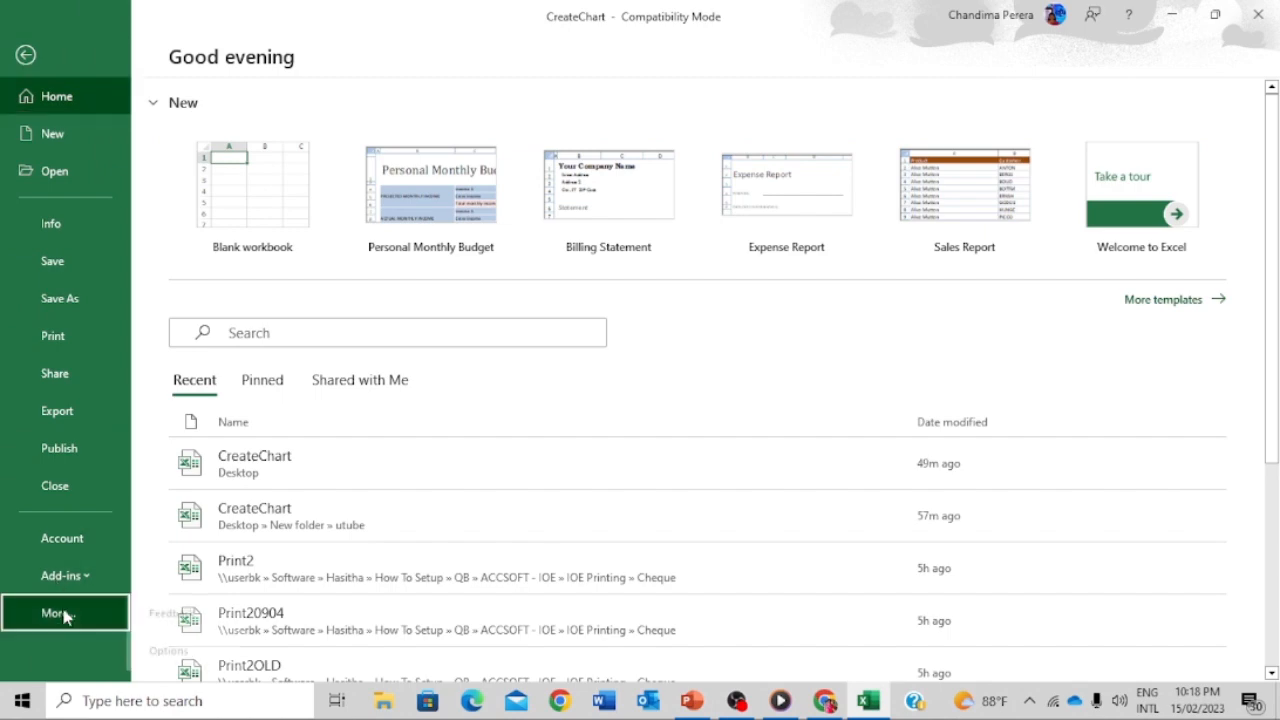
click(185, 651)
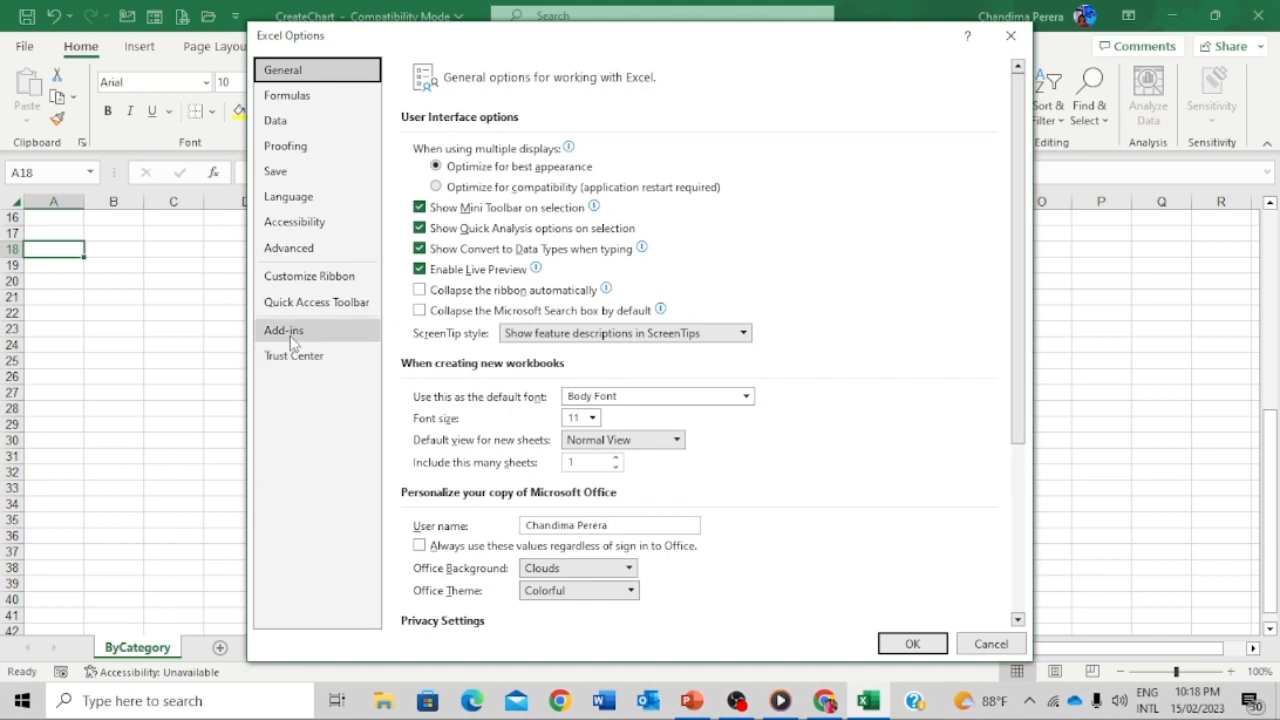
click(340, 276)
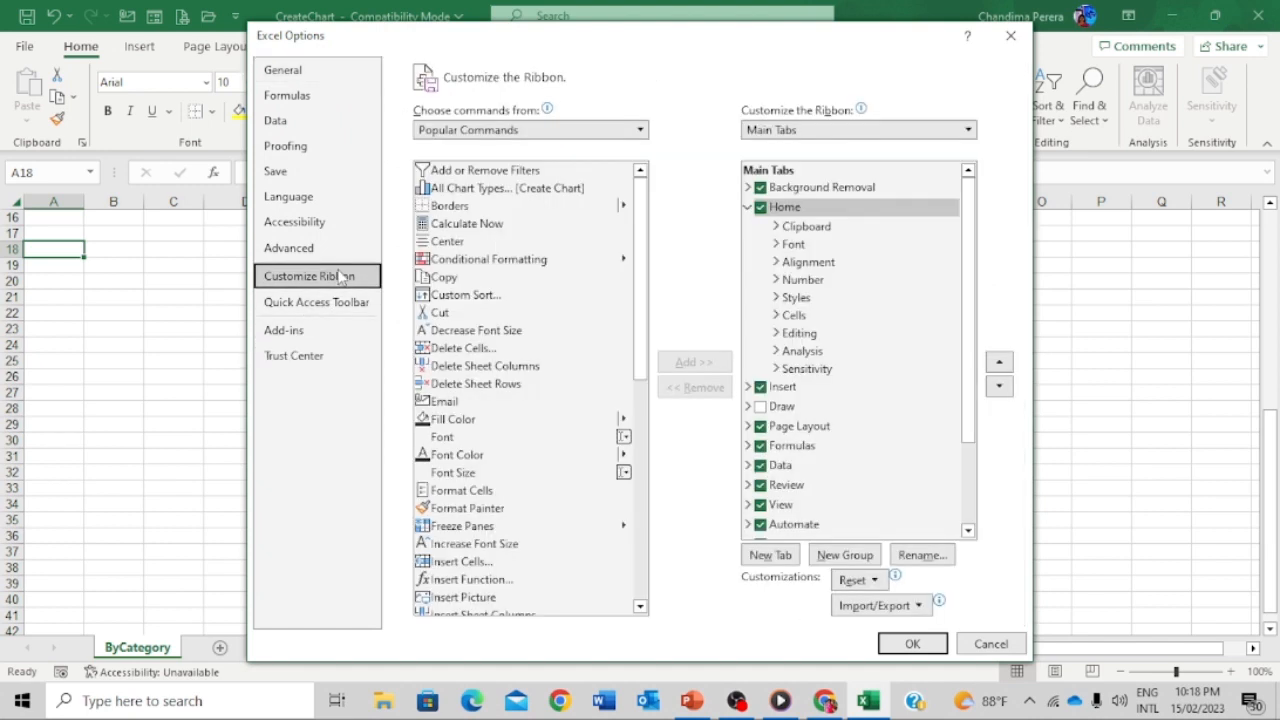
- Set Choose commands from to All Commands and select Form...
click(640, 130)
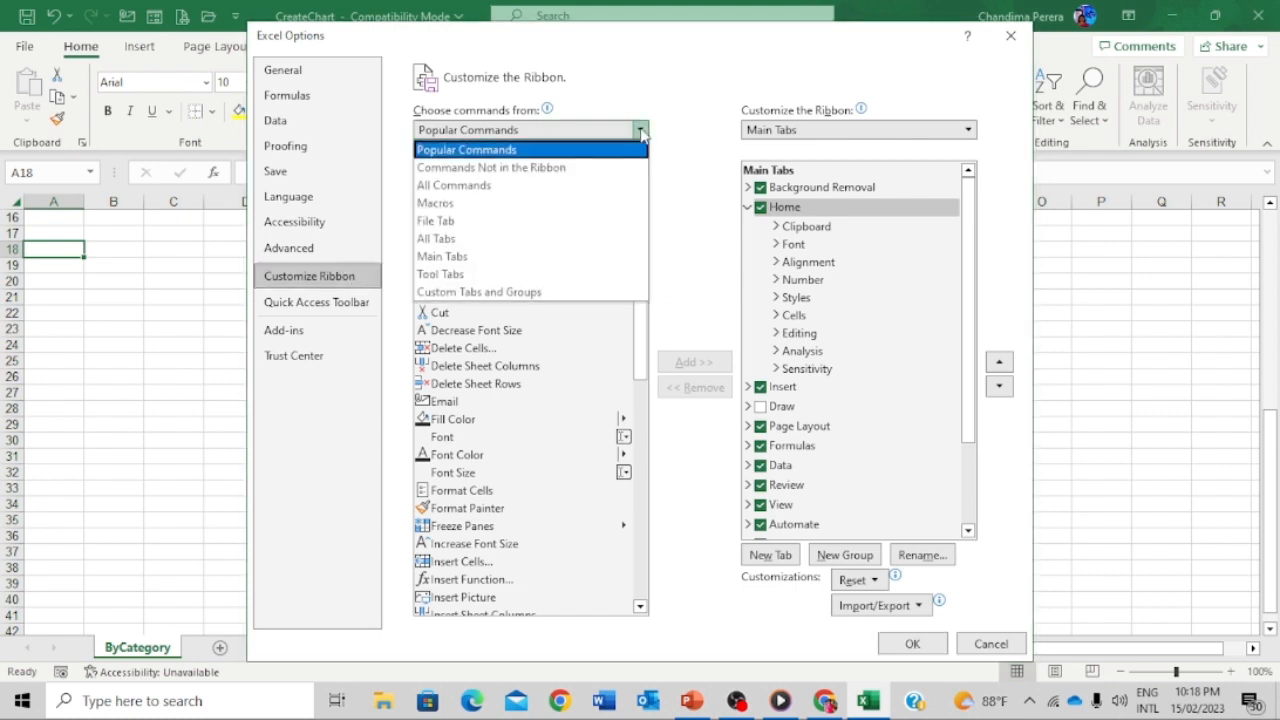
click(553, 188)
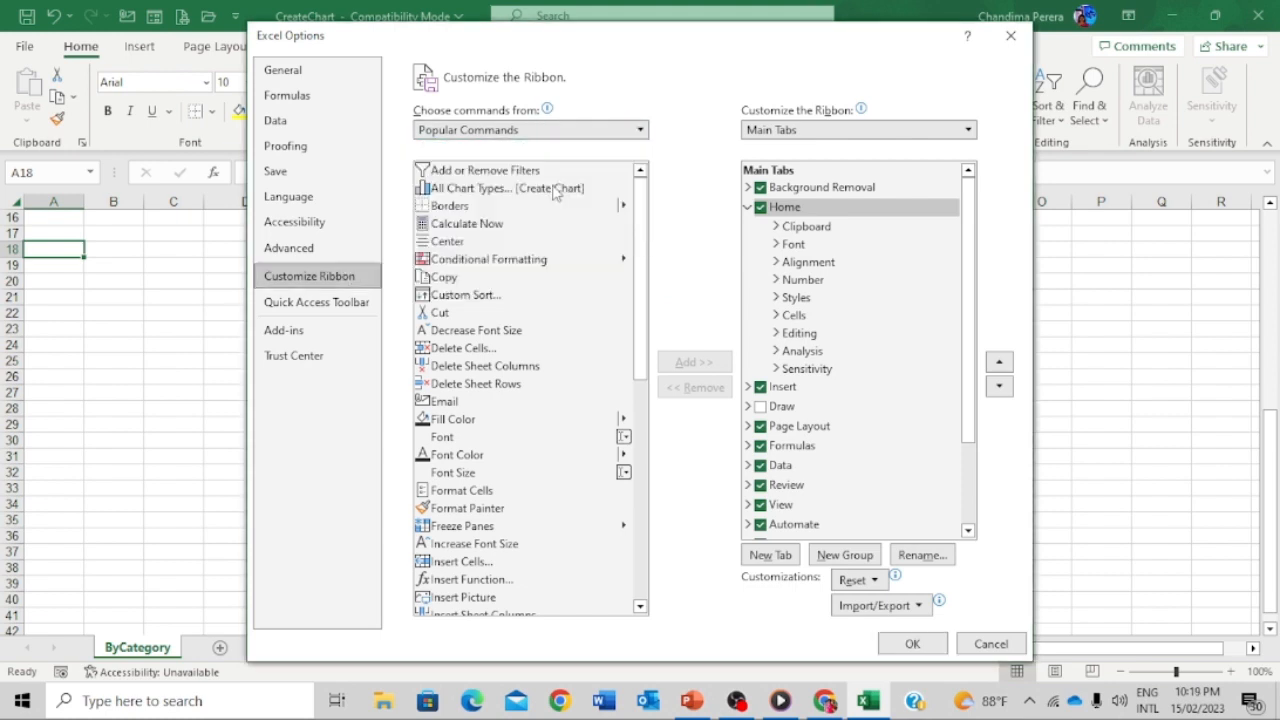
click(641, 134)
click(641, 134)
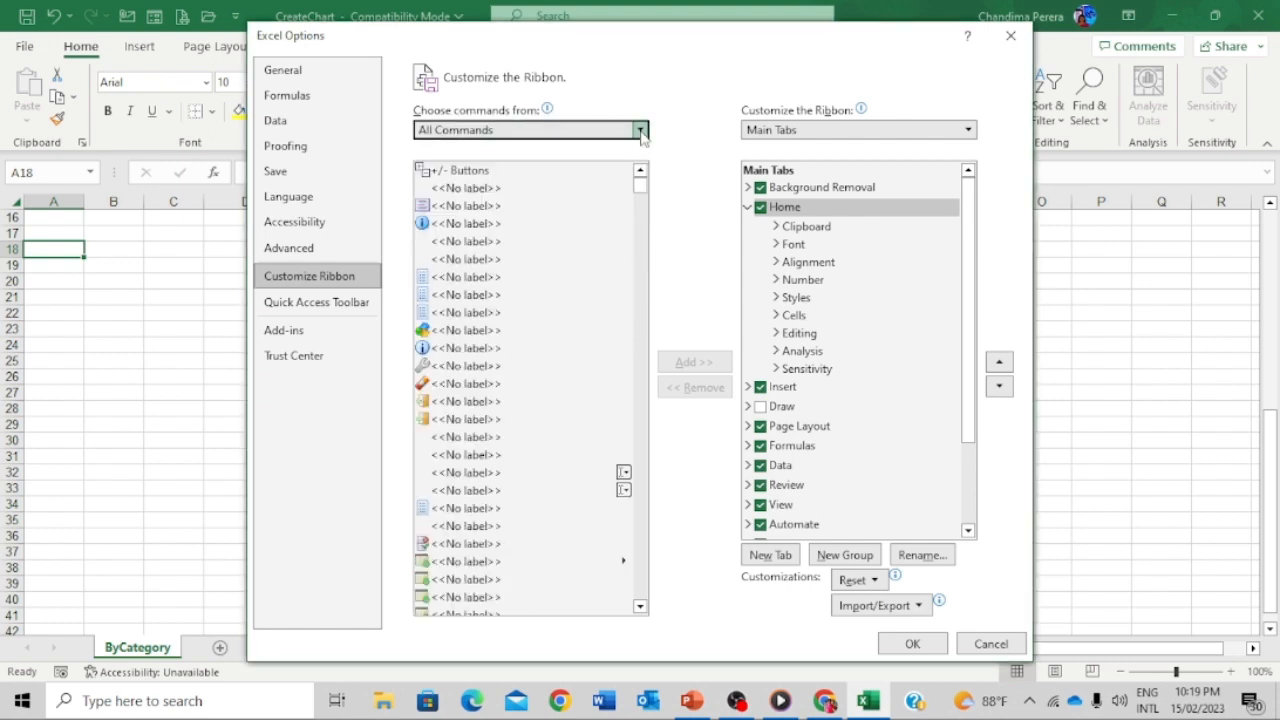
drag(640, 183, 645, 331)
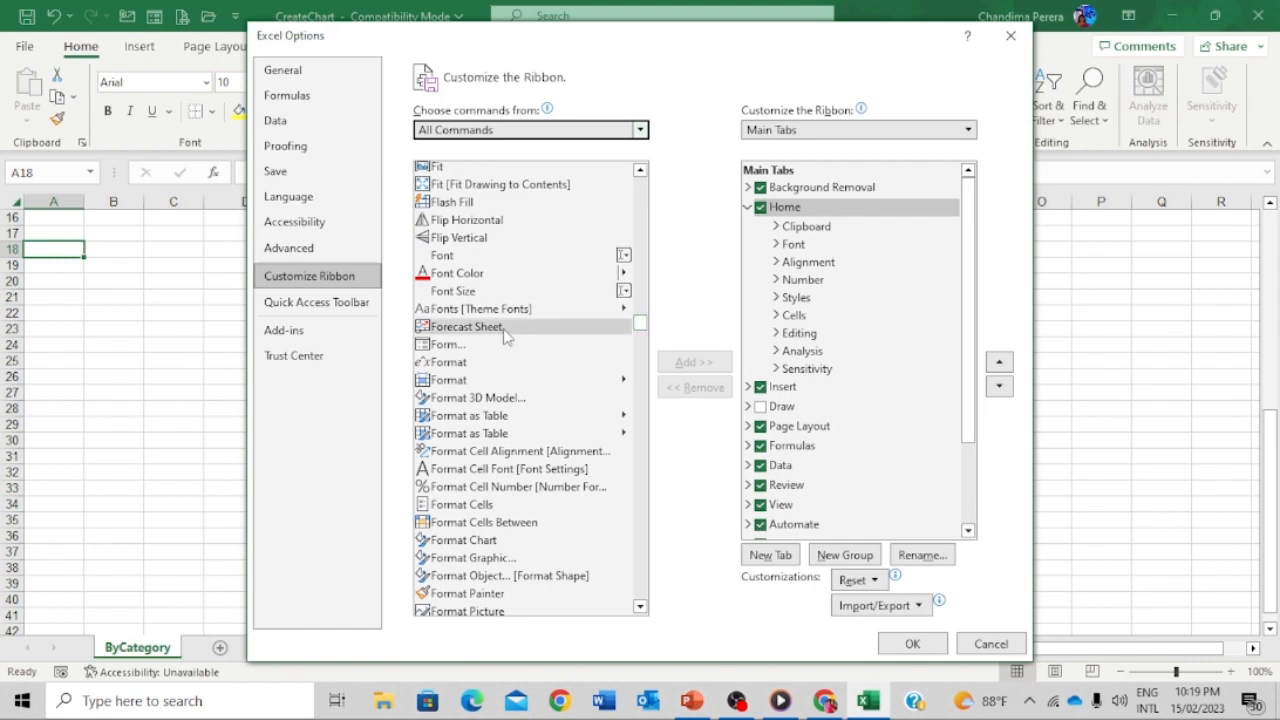
click(500, 346)
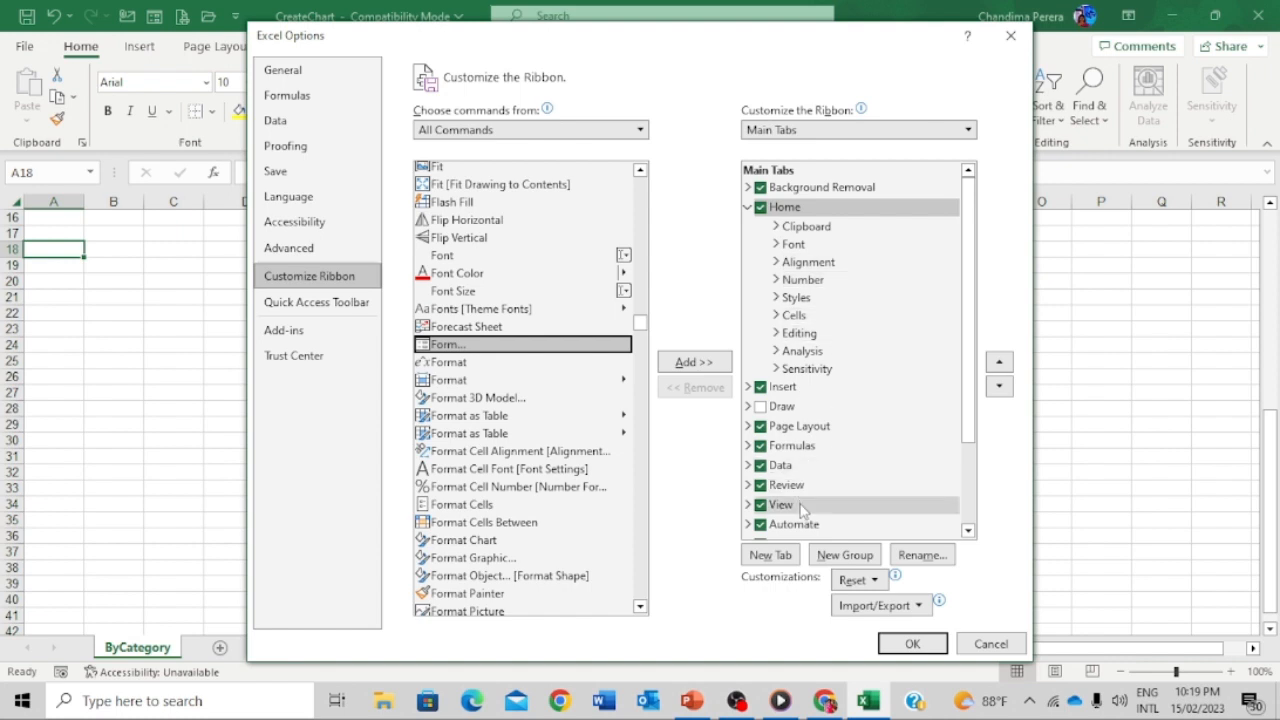
- Create a new custom ribbon tab and rename it 'Form window'
click(789, 559)
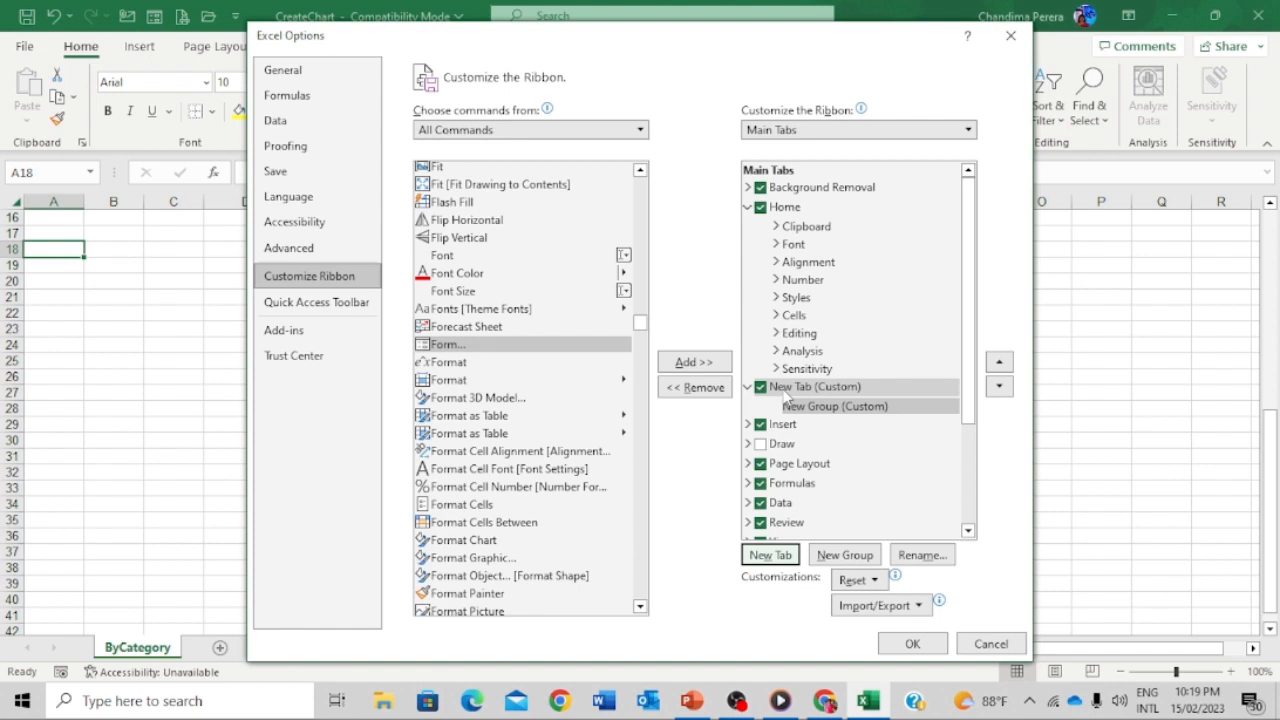
click(785, 390)
click(938, 560)
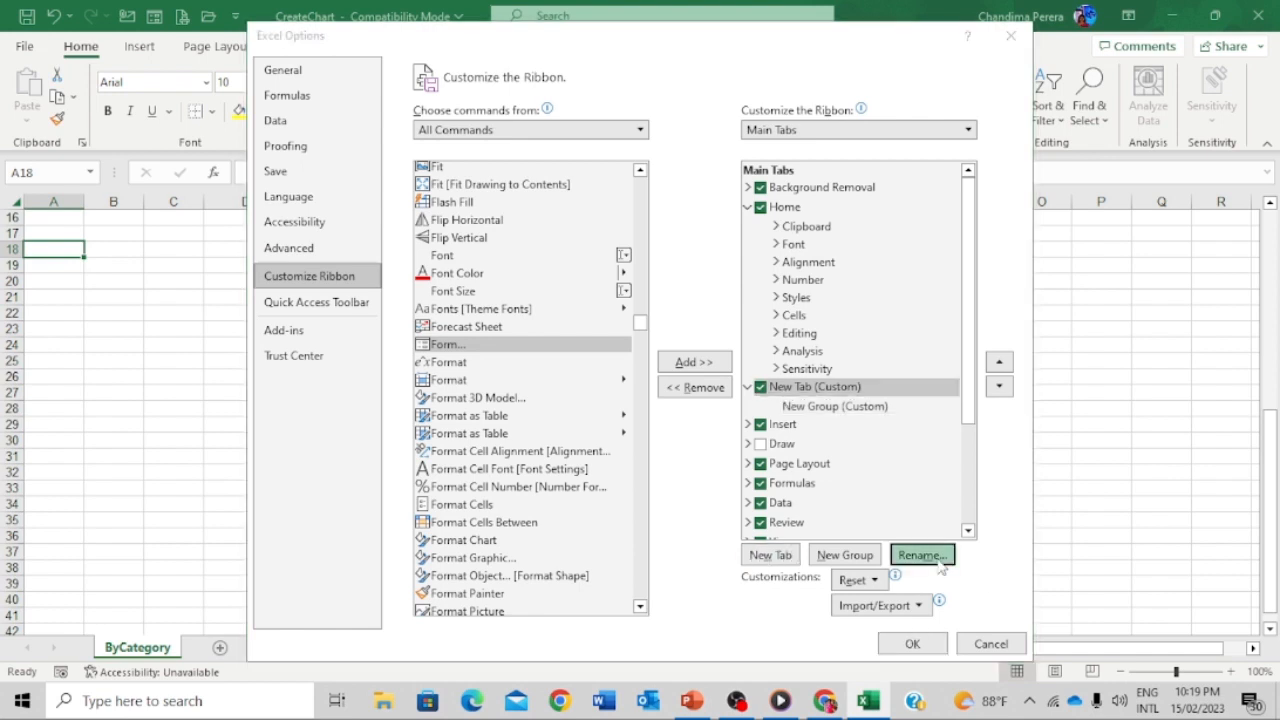
text(Form w)
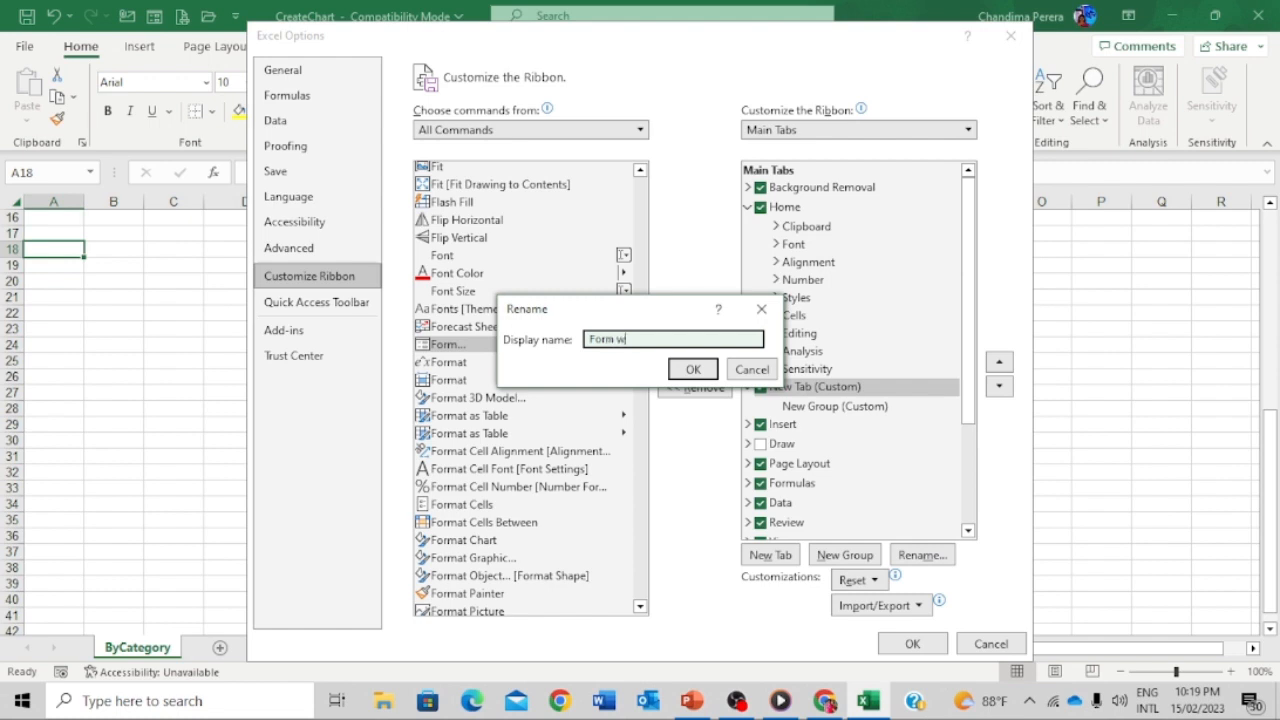
text(indow)
click(692, 369)
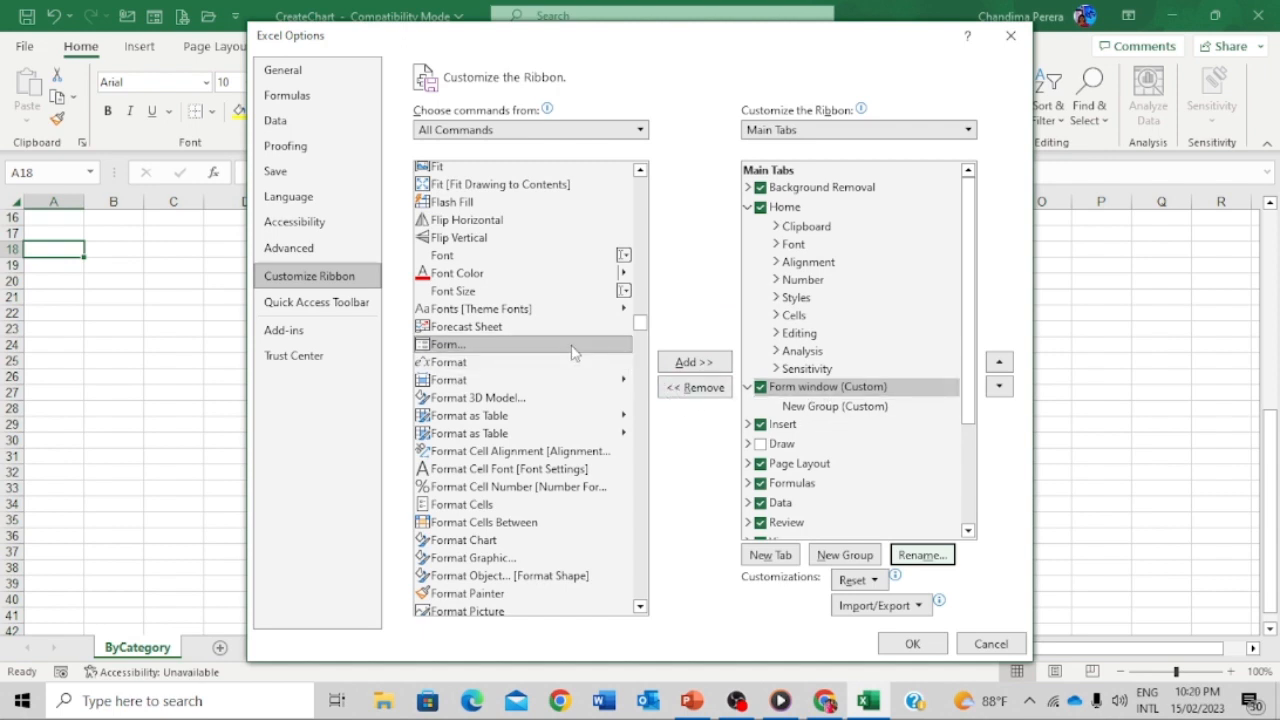
- Add the Form command to the tab's New Group (Custom) and confirm with OK
click(704, 363)
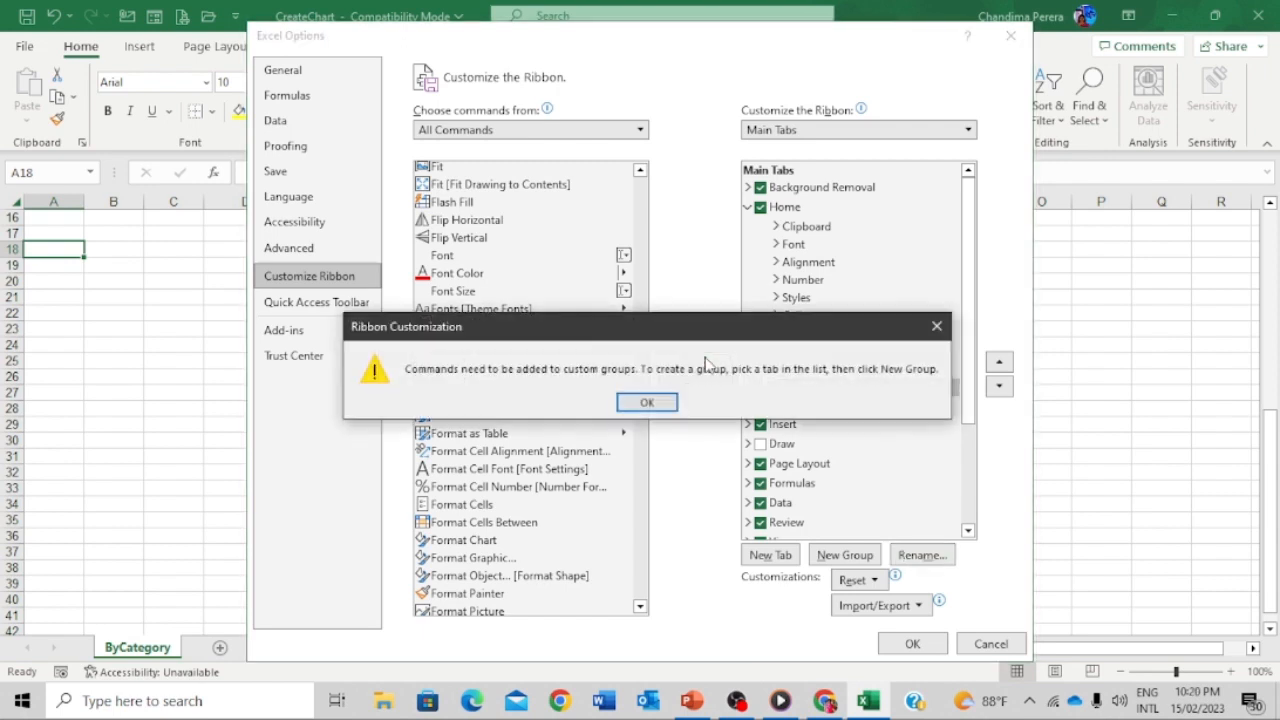
click(651, 402)
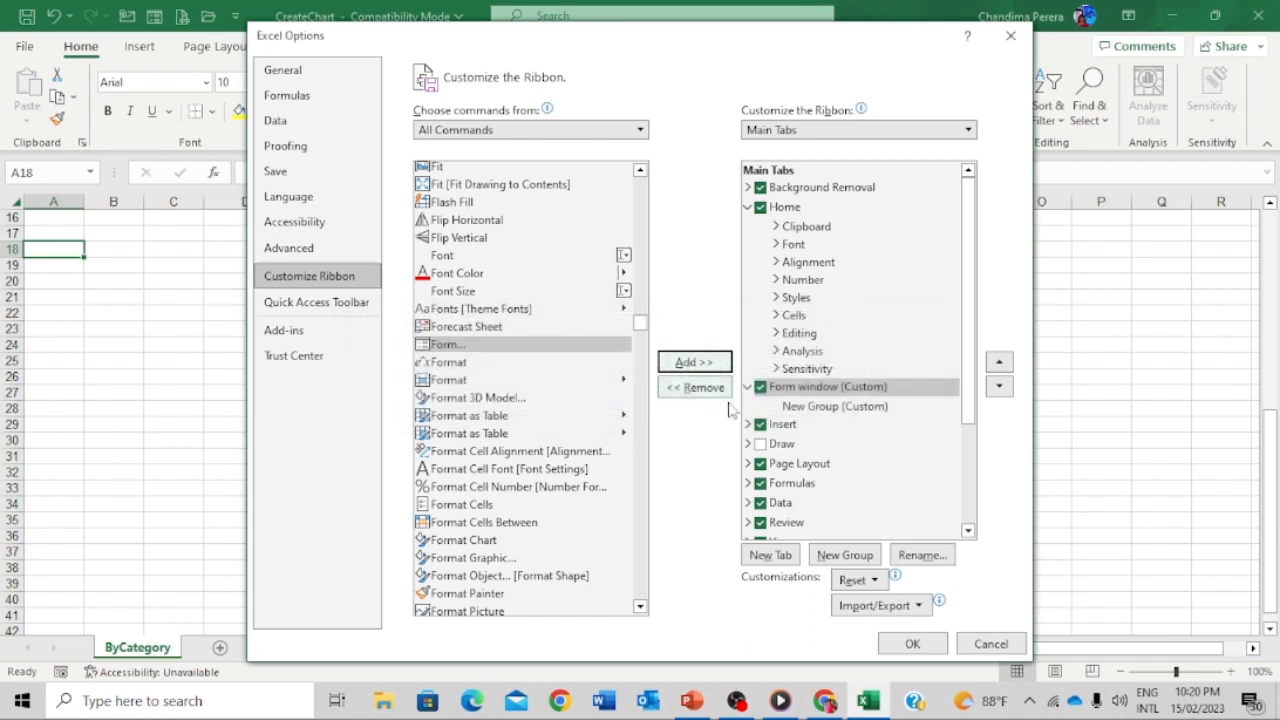
click(802, 407)
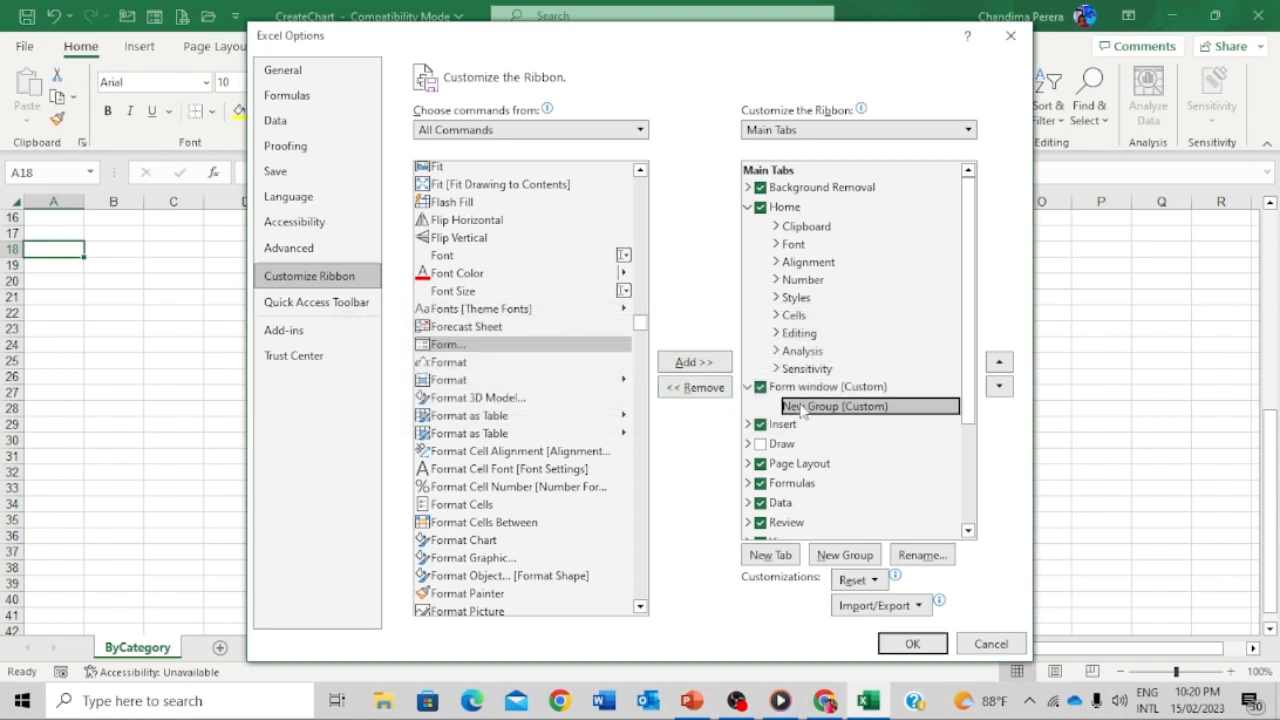
click(565, 347)
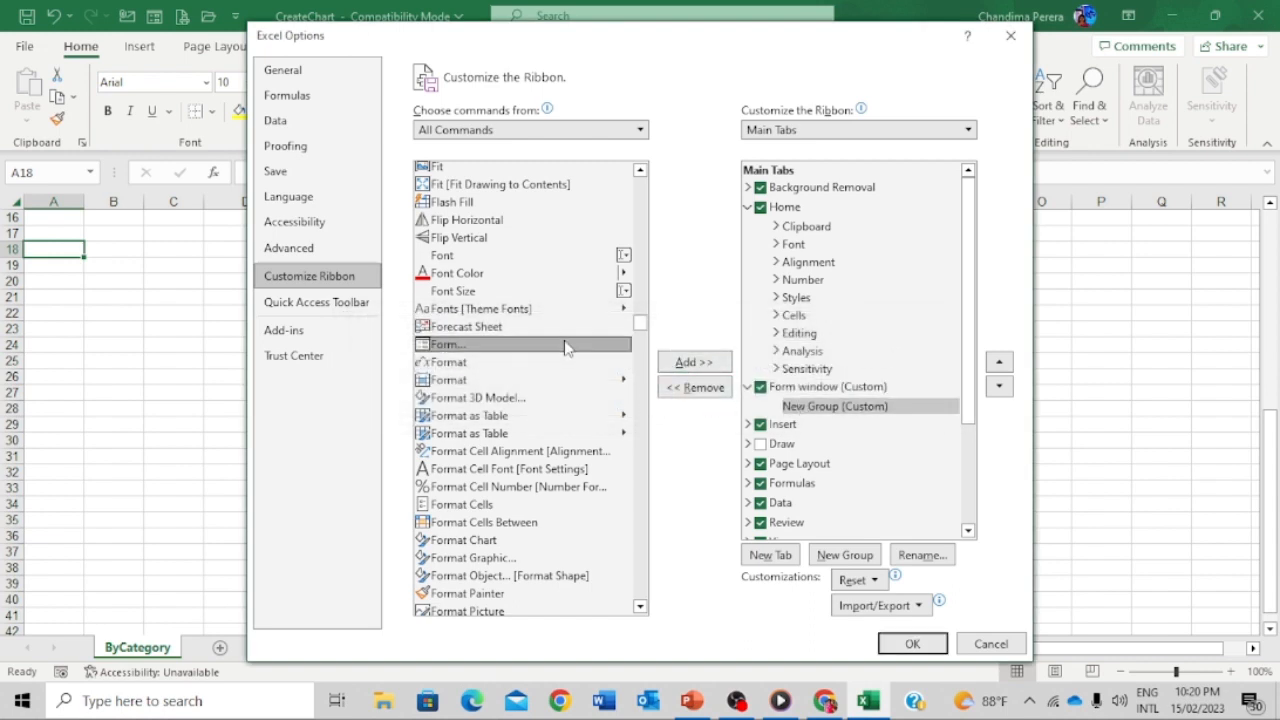
click(682, 363)
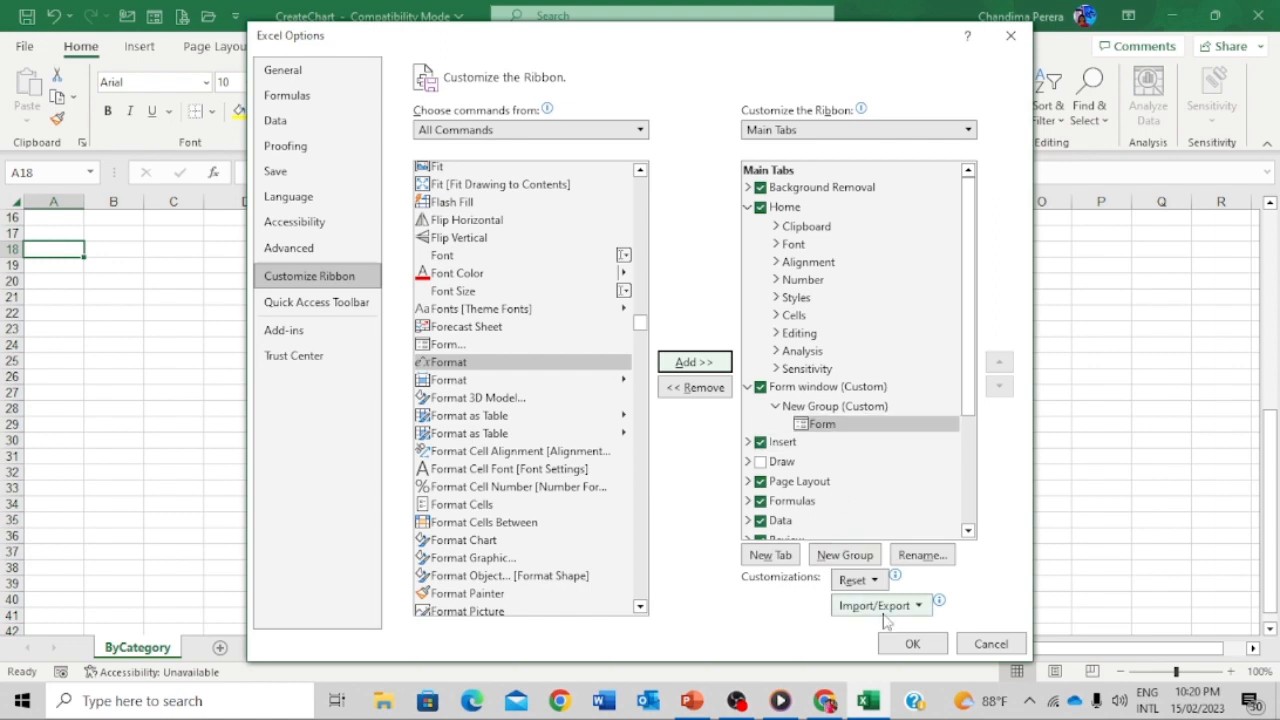
click(914, 644)
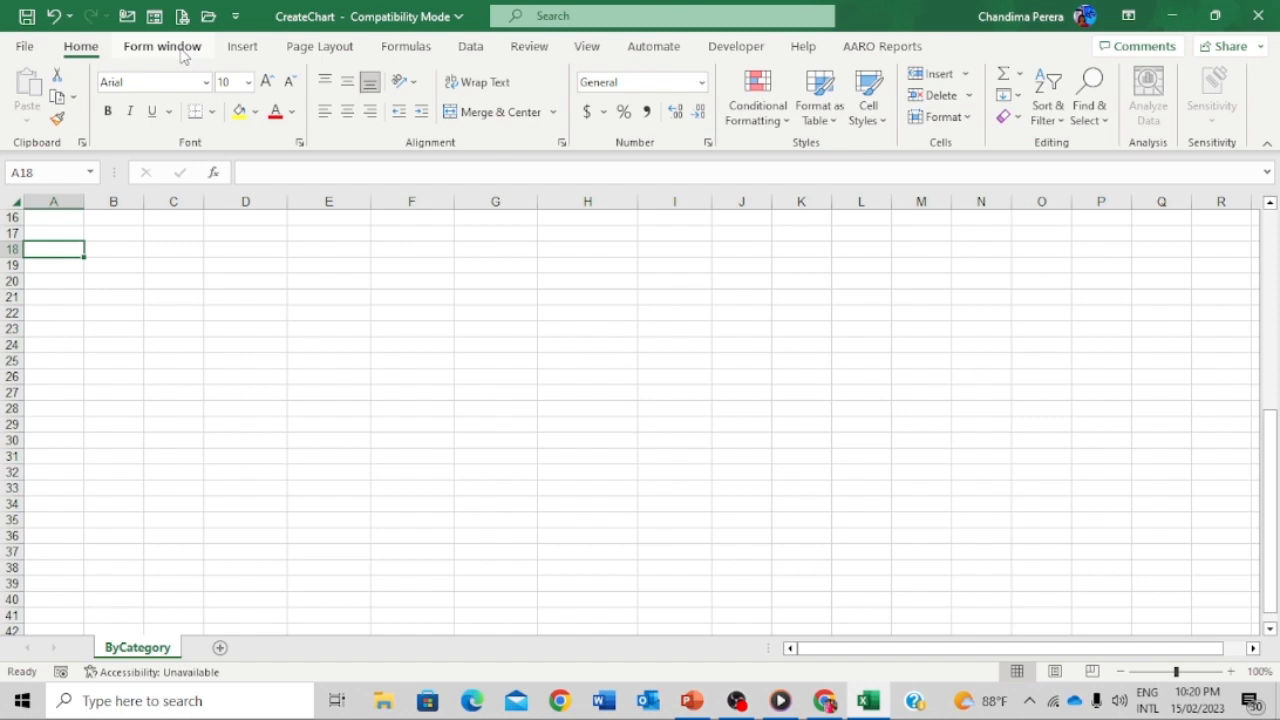
- View the new Form window tab, return to Home, and check the Quick Access Toolbar list
click(163, 47)
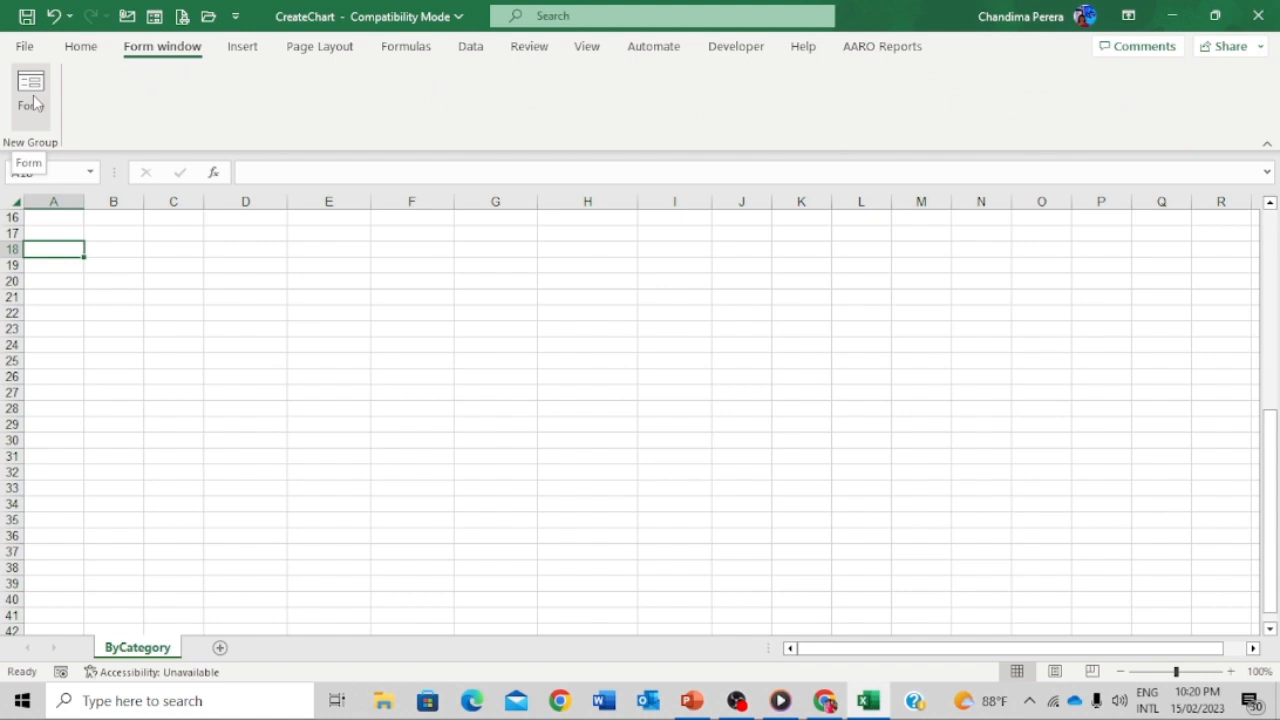
scroll(80, 48, down, 2)
click(81, 47)
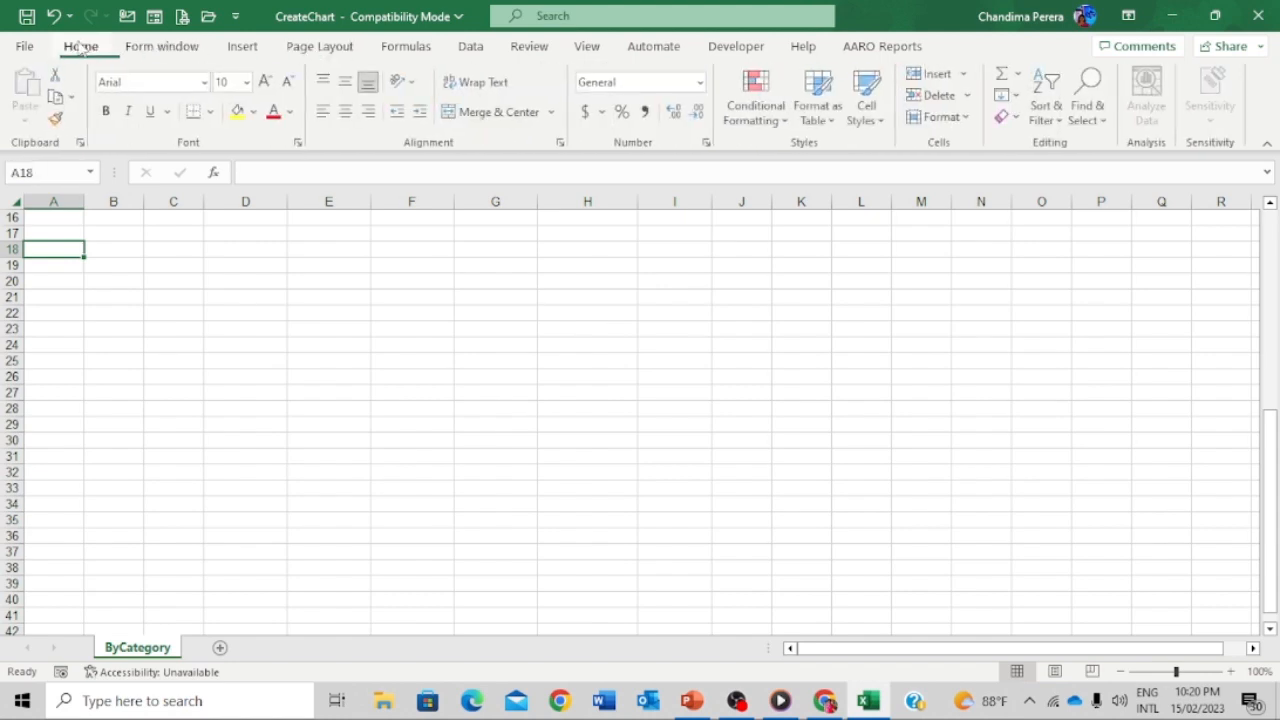
click(235, 16)
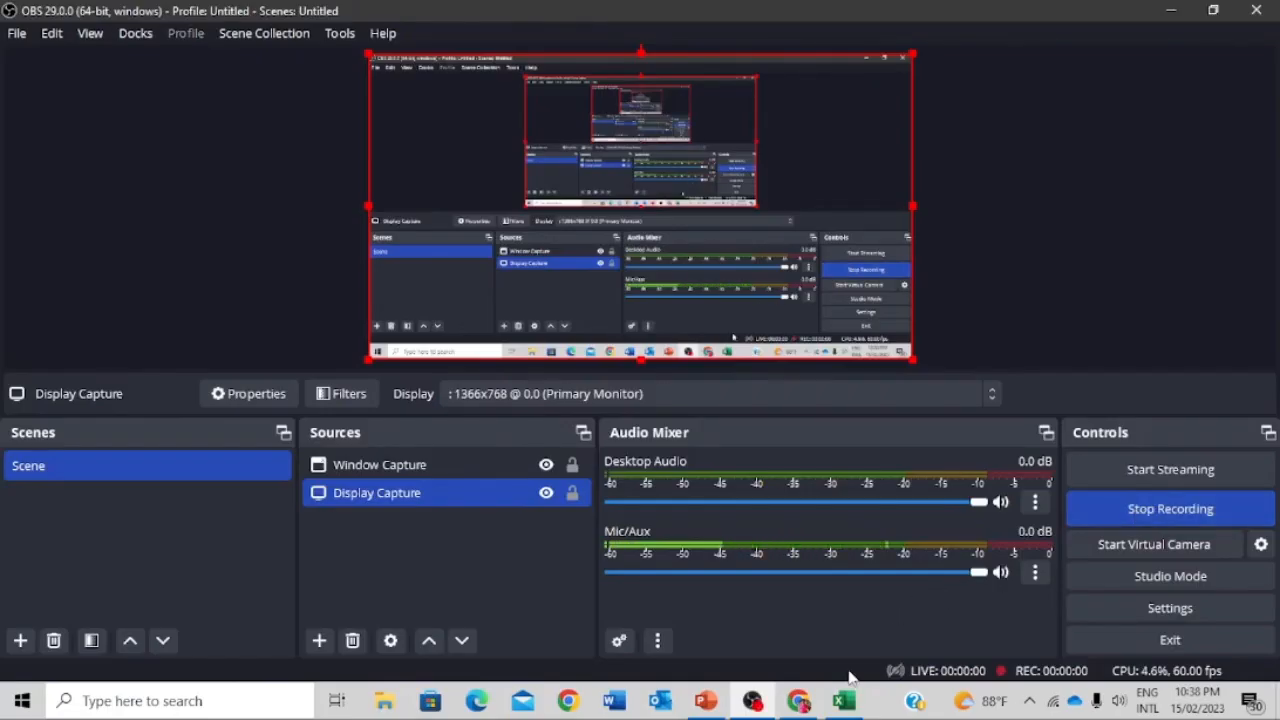
click(843, 705)
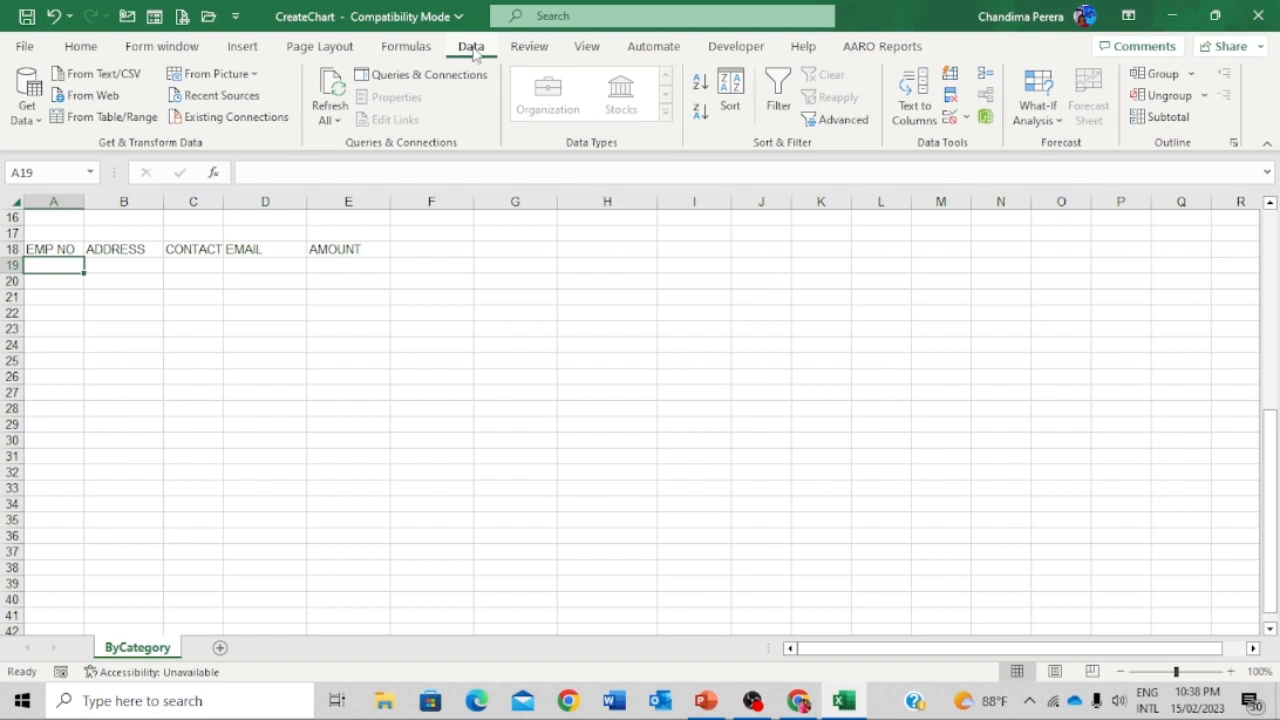
- Add a data validation rule to A19 allowing only text length equal to 5
click(966, 118)
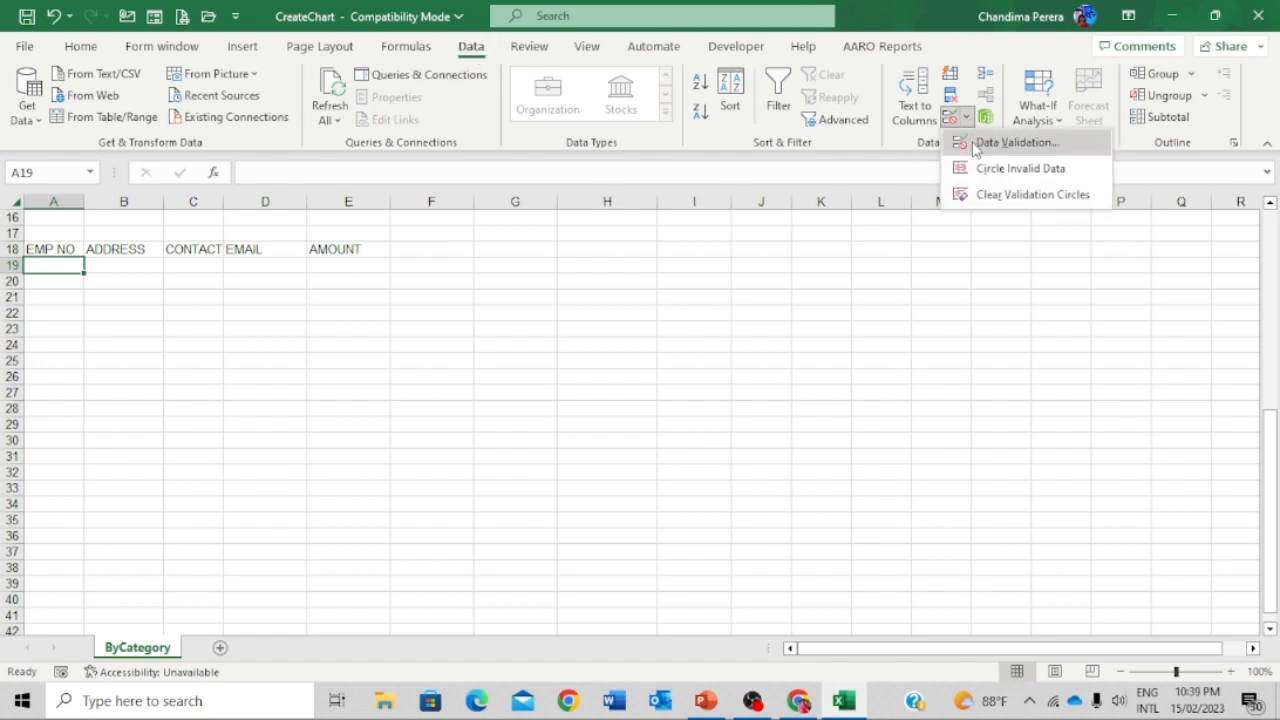
click(1012, 143)
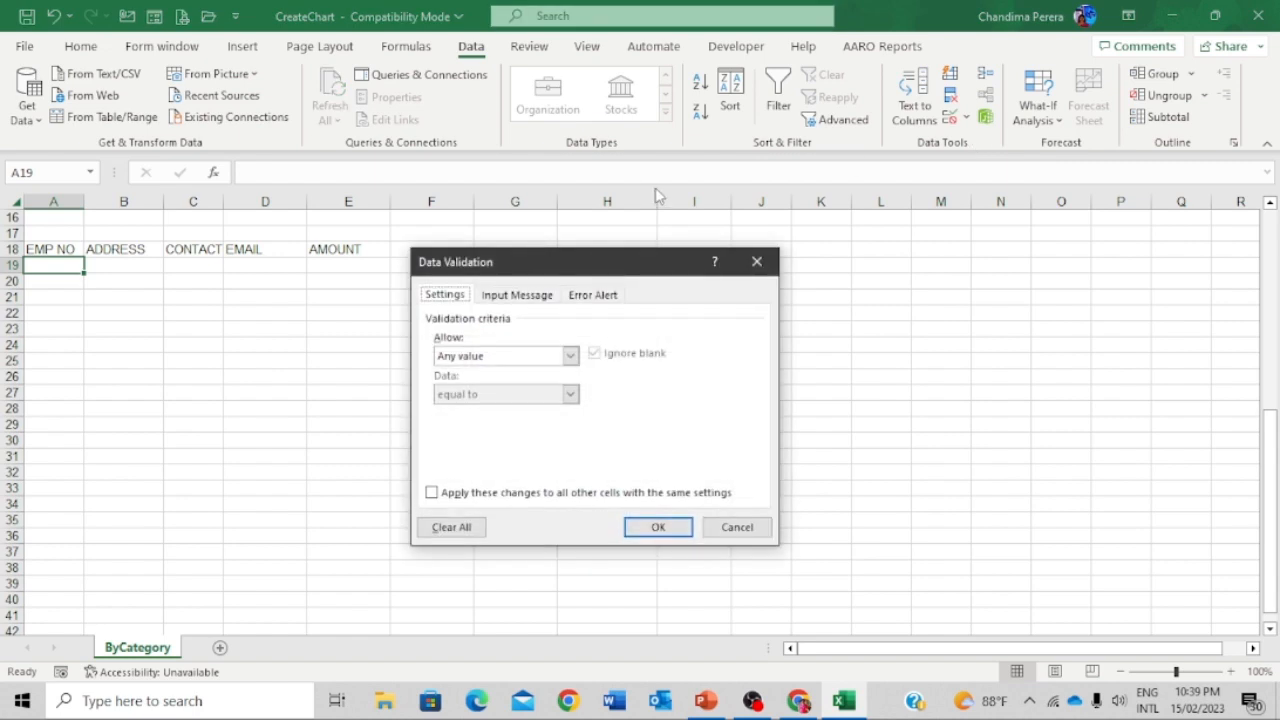
click(569, 357)
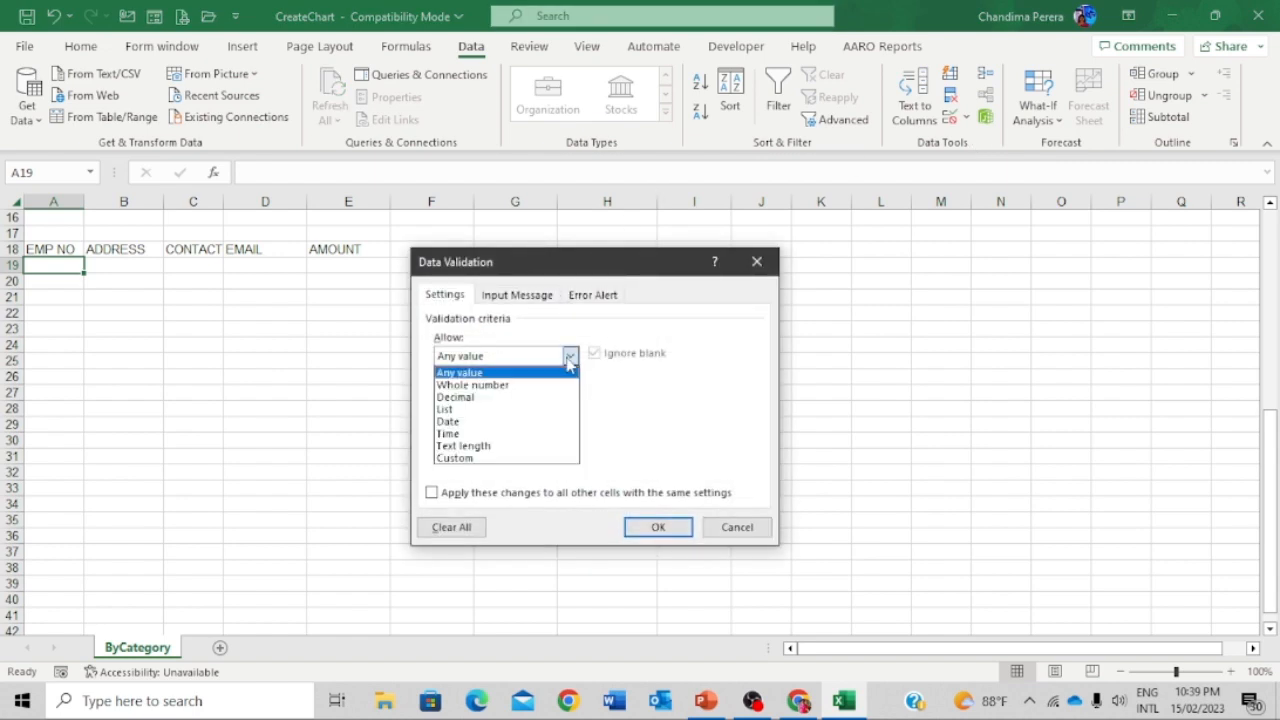
click(495, 446)
click(497, 432)
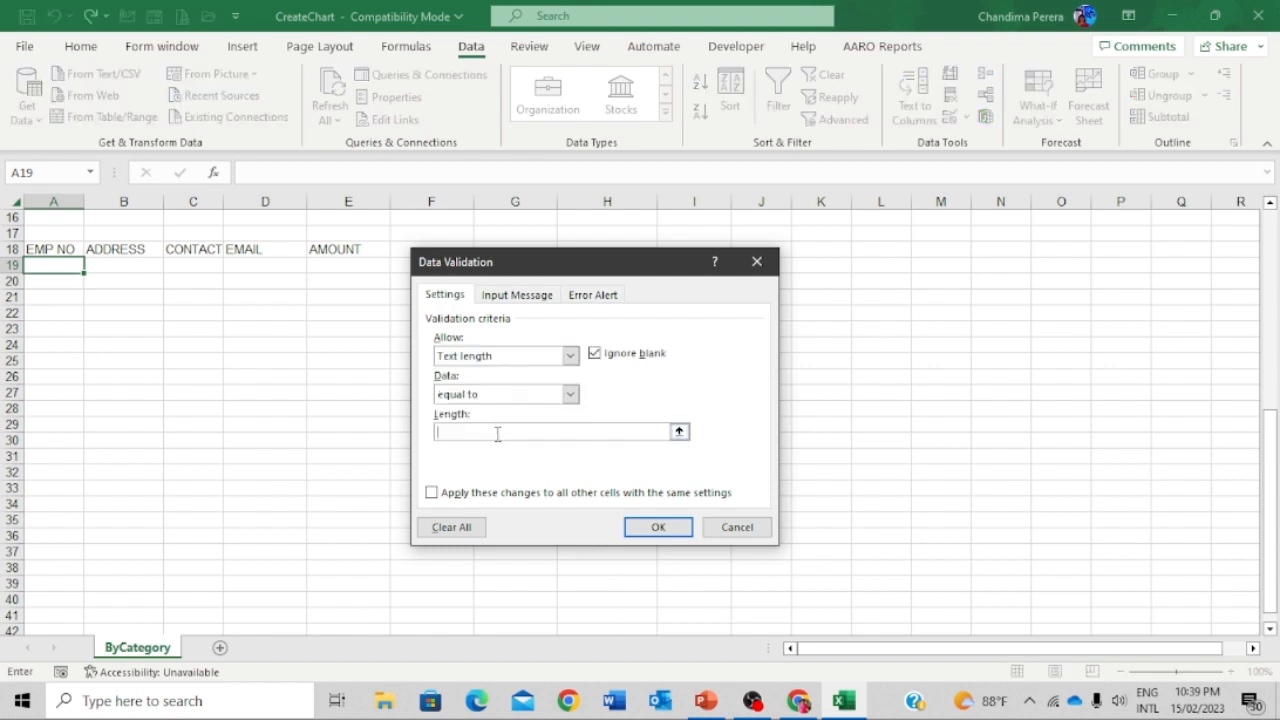
text(5)
click(657, 528)
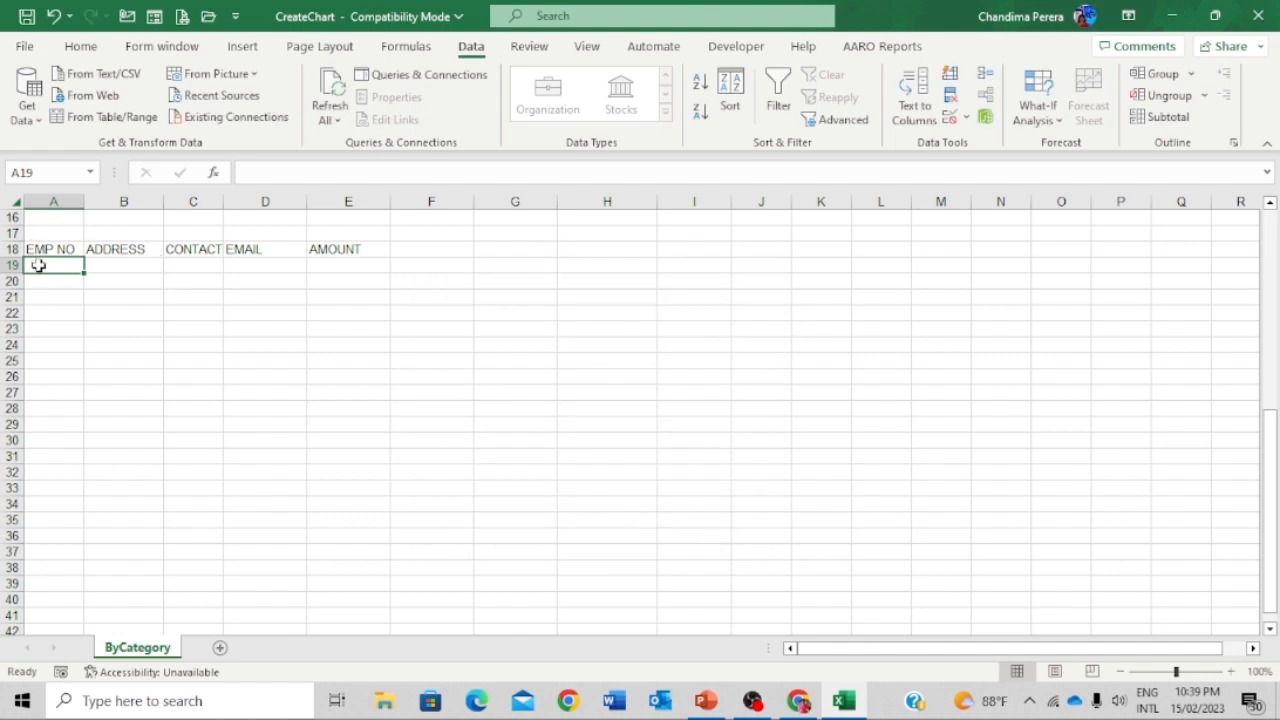
- Test the rule: 1234556 is rejected, 67890 is accepted, then A19 is cleared
text(1234)
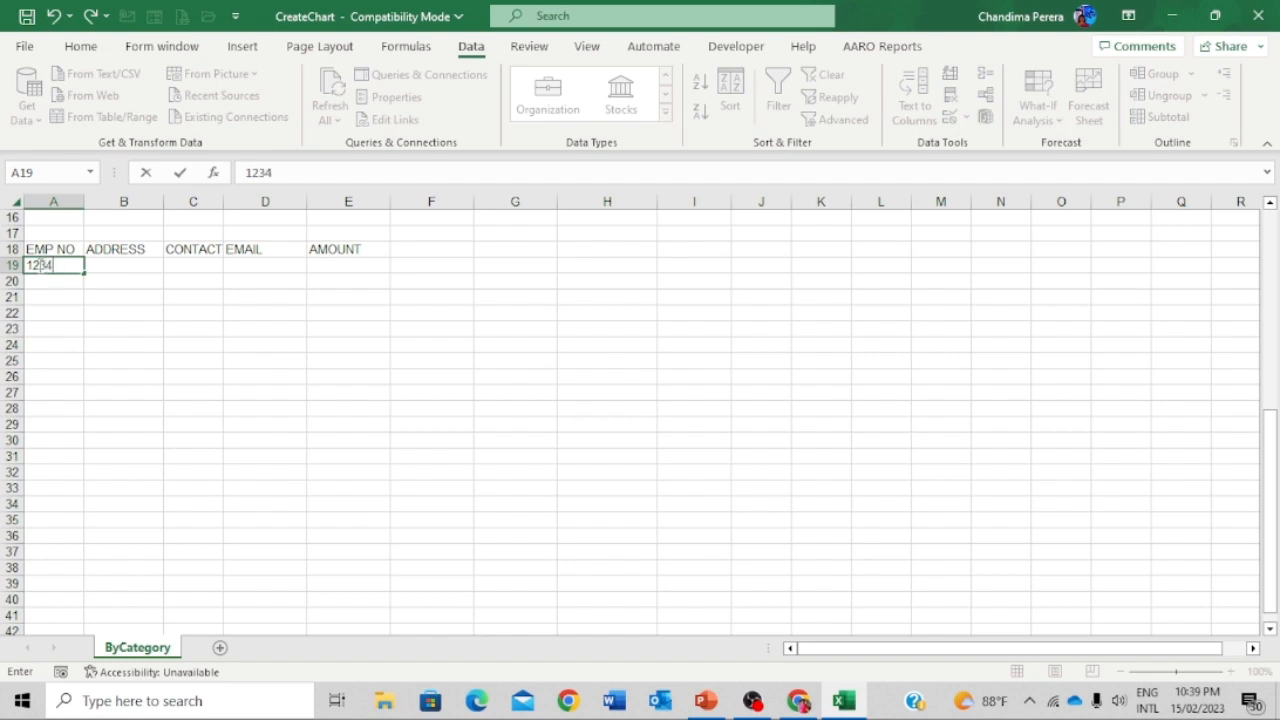
text(556)
key(Return)
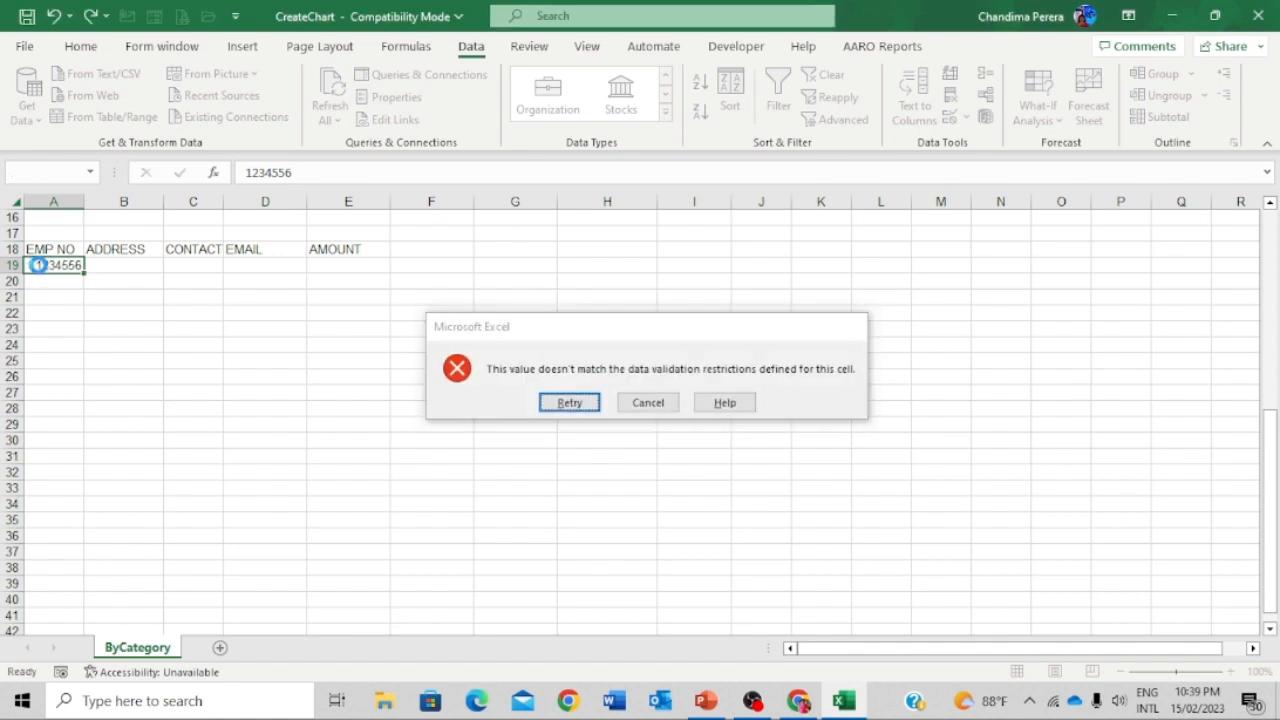
key(Return)
key(Return)
key(Return)
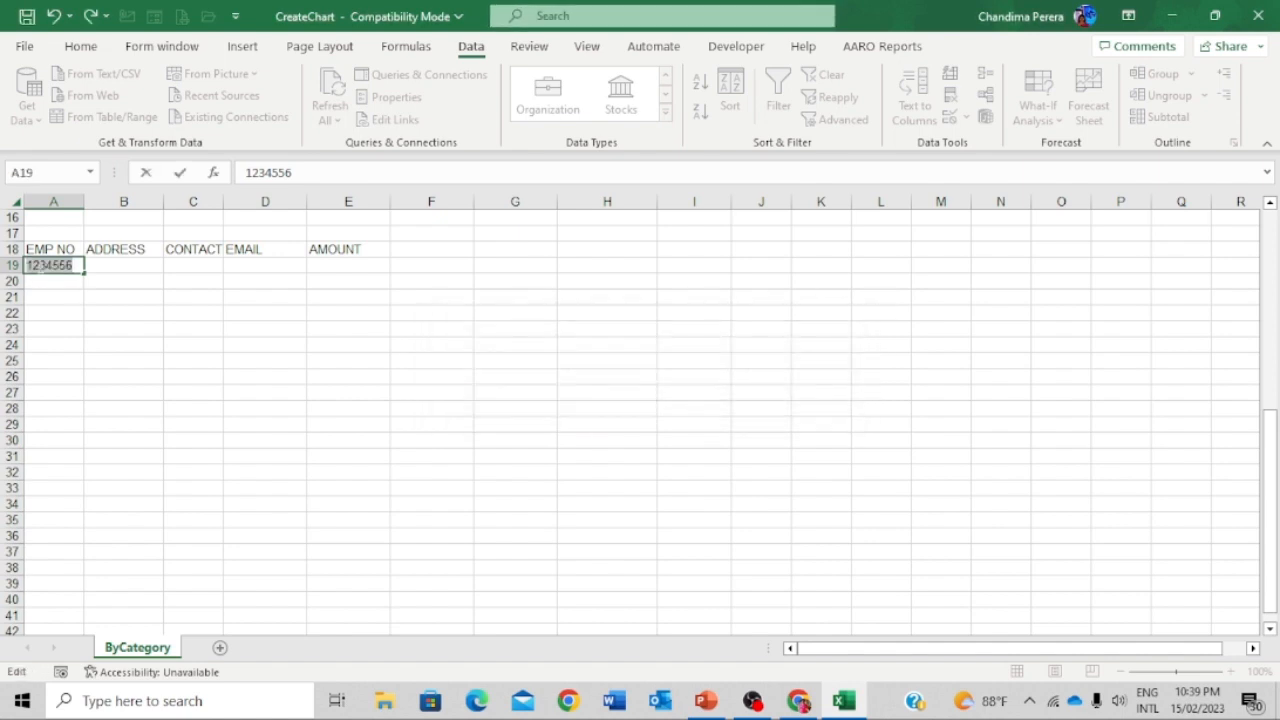
key(BackSpace)
text(6)
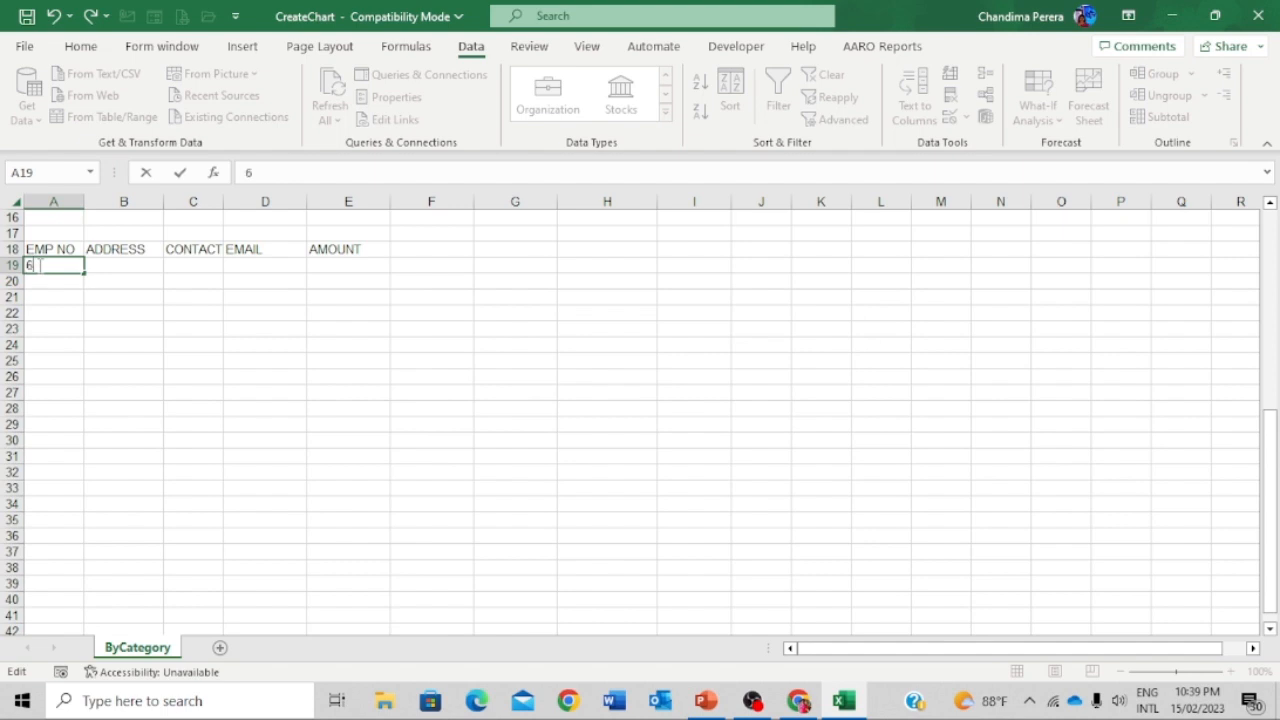
text(7890)
key(Return)
click(37, 265)
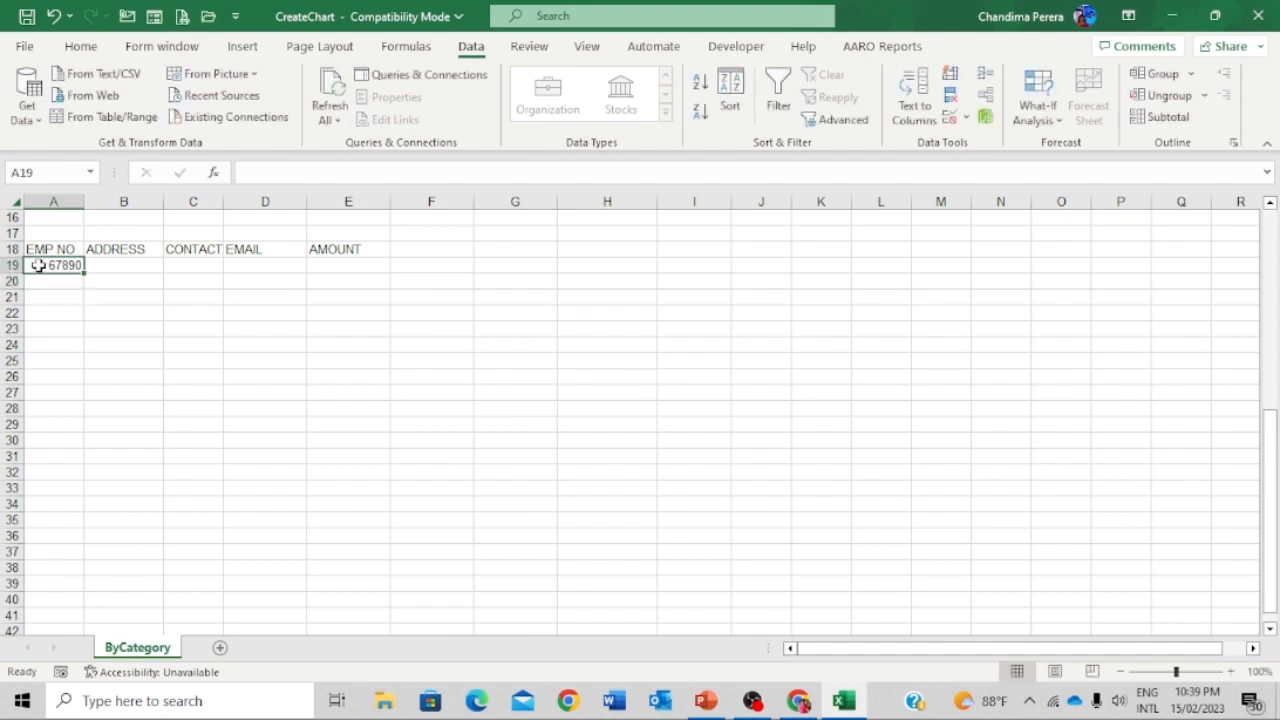
key(Delete)
- Dismiss row 19's context menu unused, then select the EMAIL and AMOUNT header cells
right_click(10, 266)
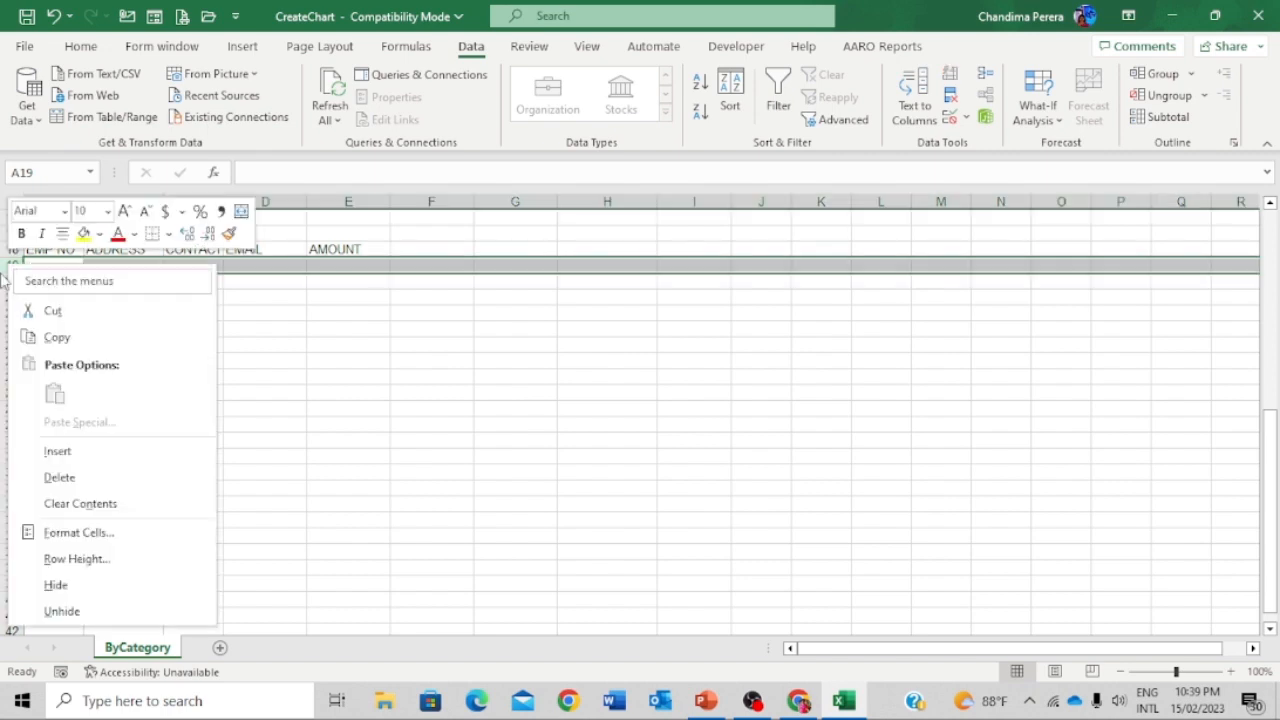
click(290, 280)
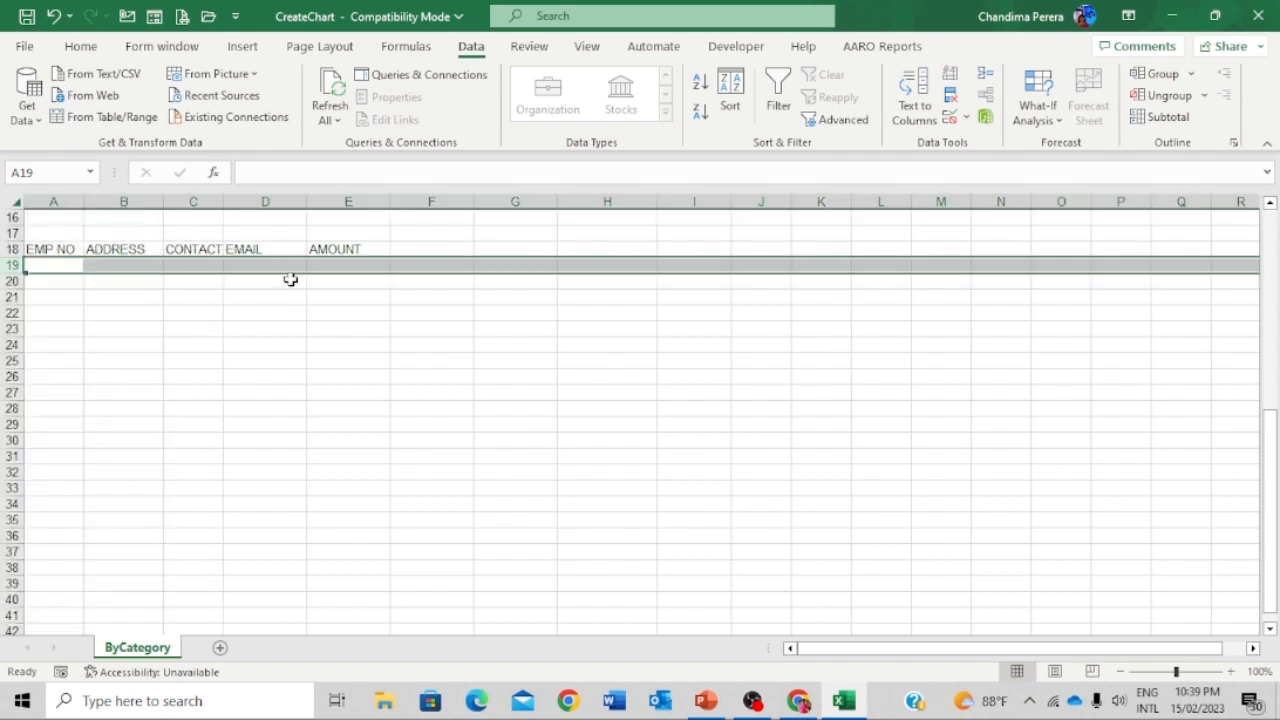
click(441, 246)
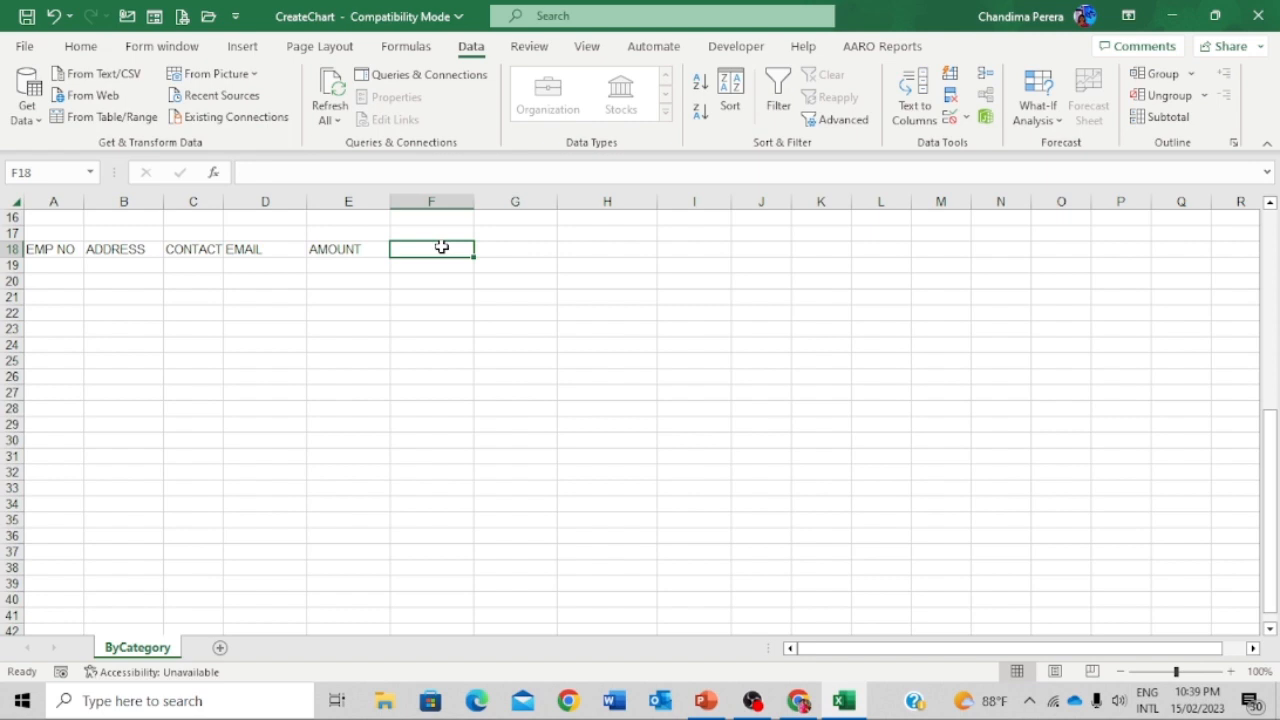
click(270, 248)
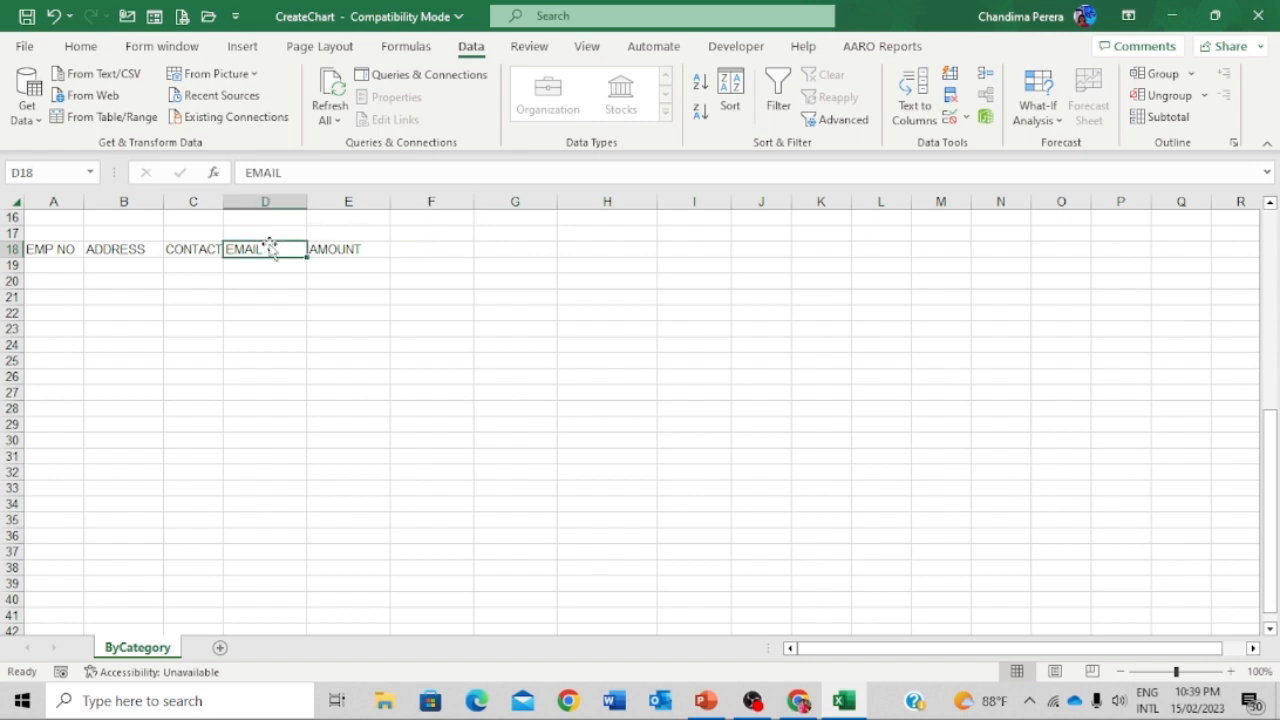
click(347, 251)
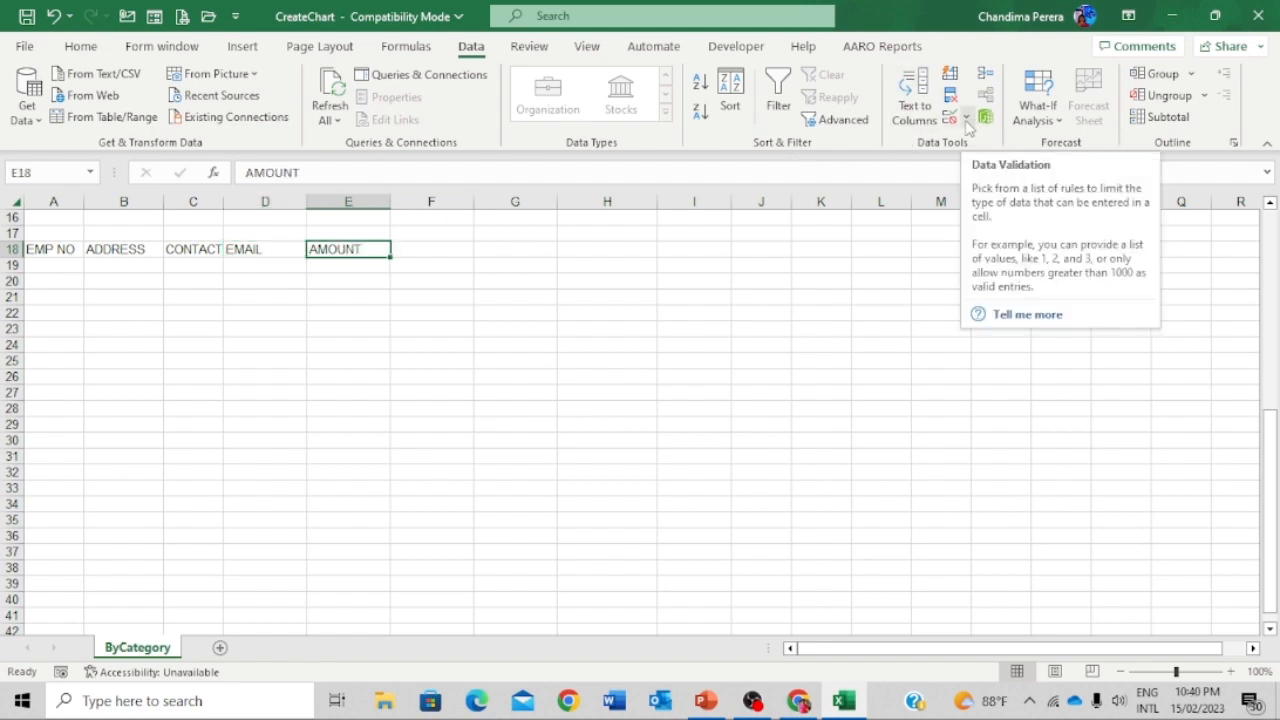
click(967, 121)
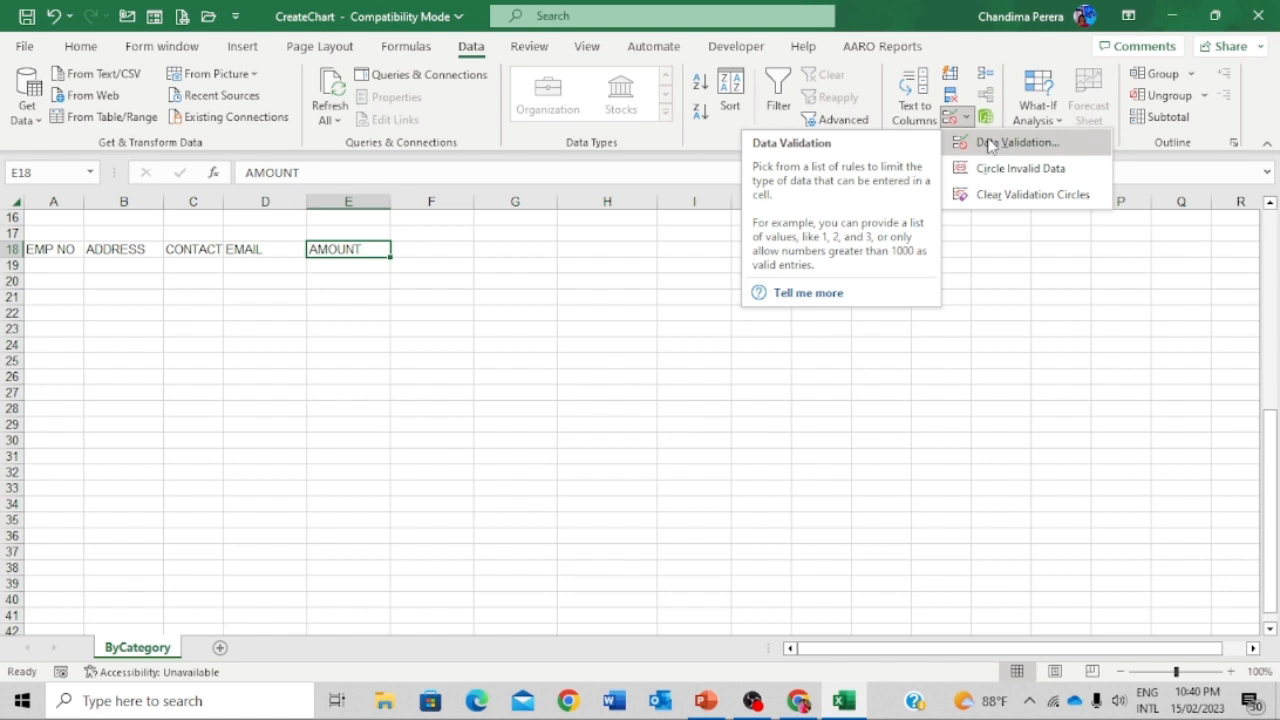
click(1010, 143)
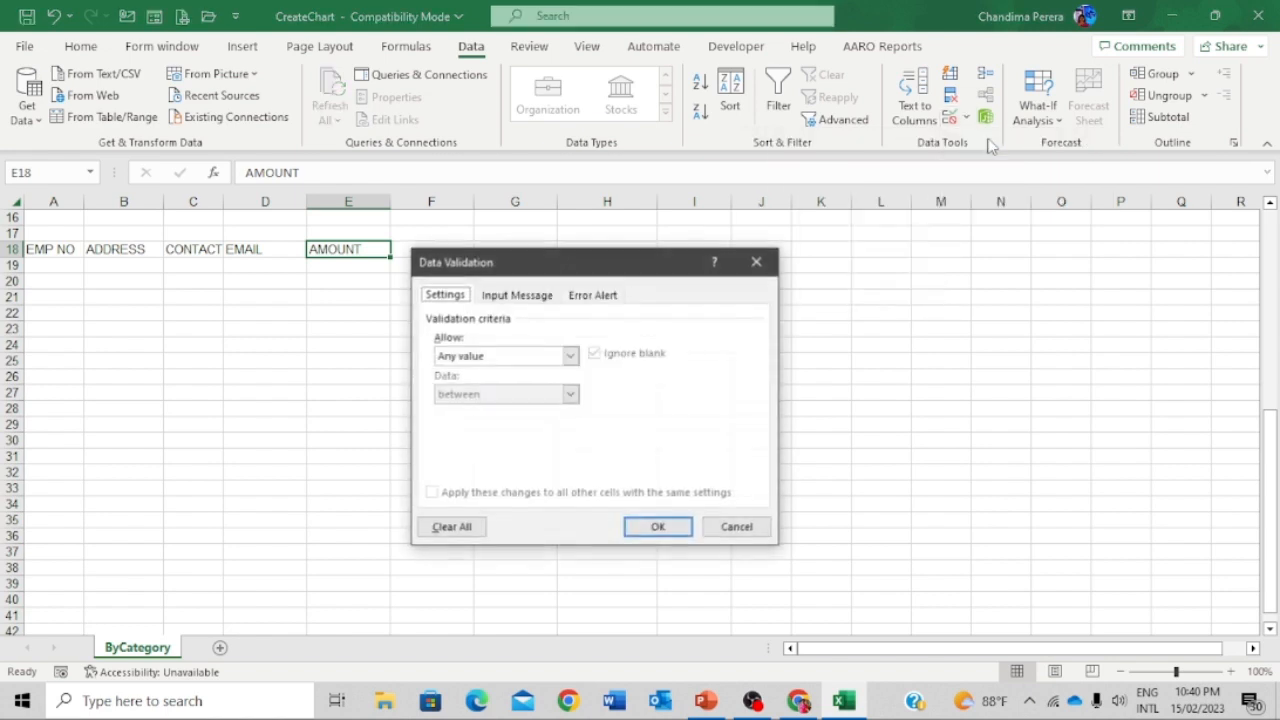
click(570, 356)
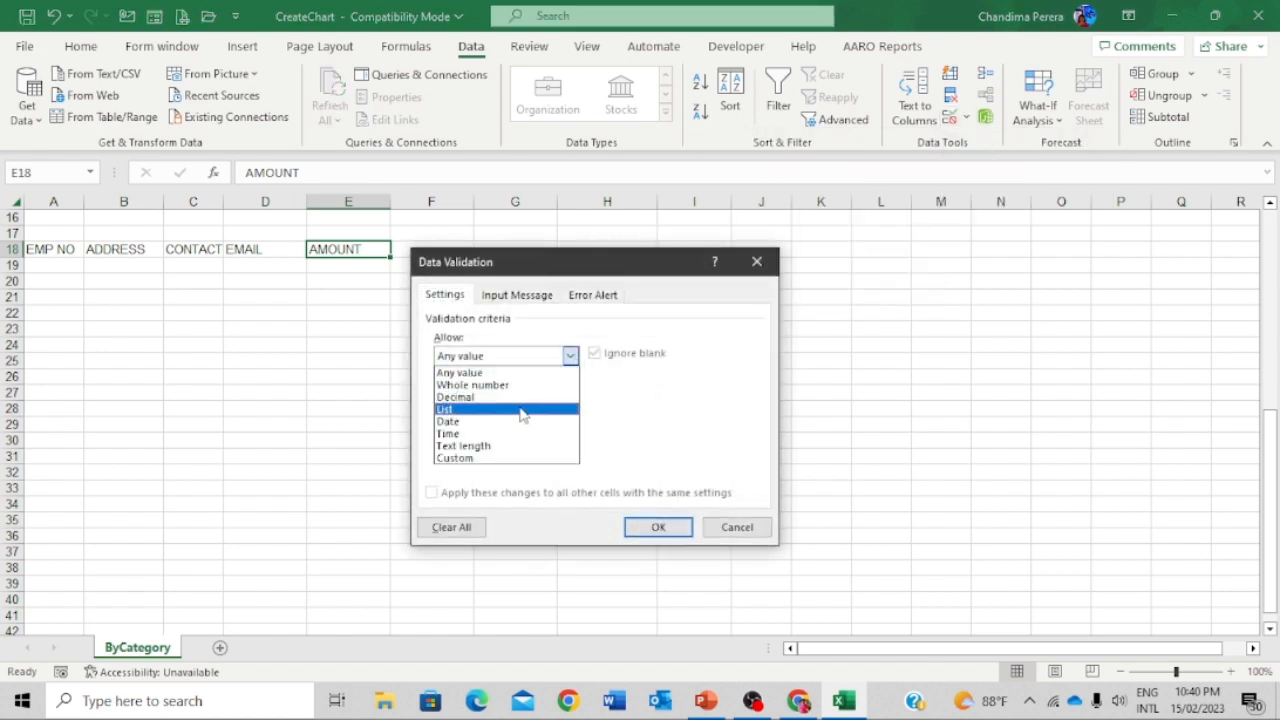
click(742, 524)
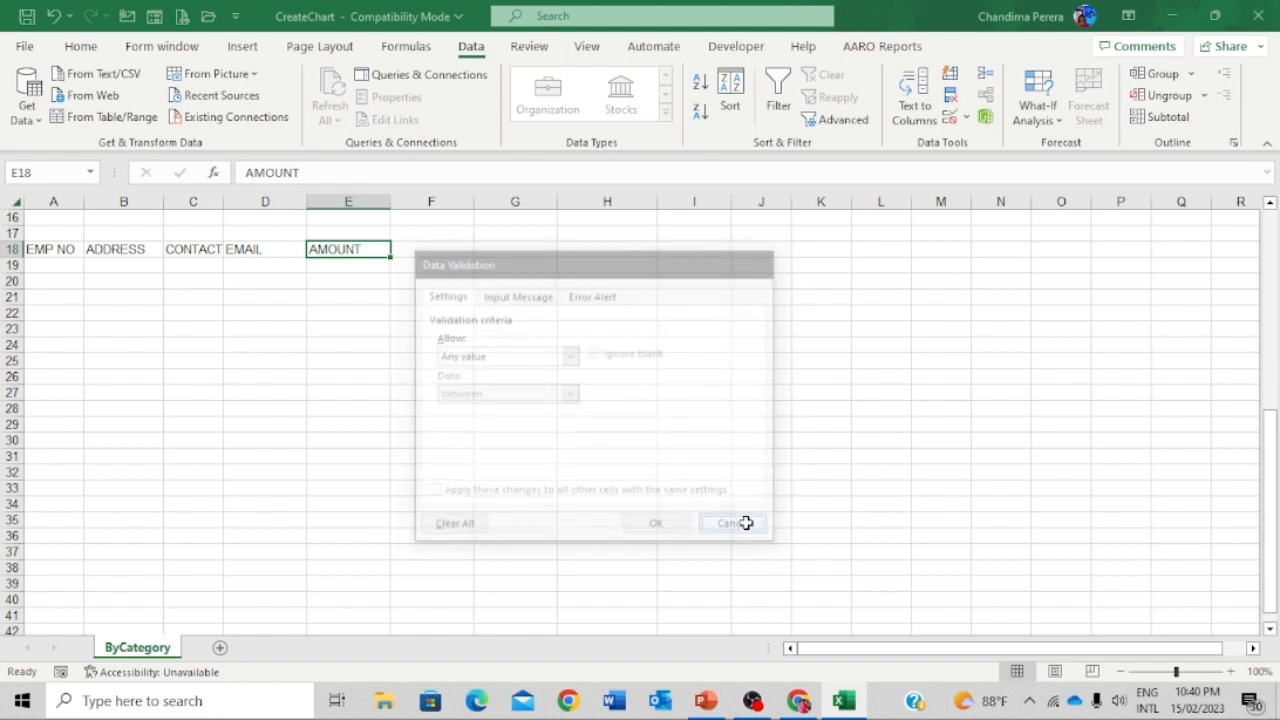
click(120, 265)
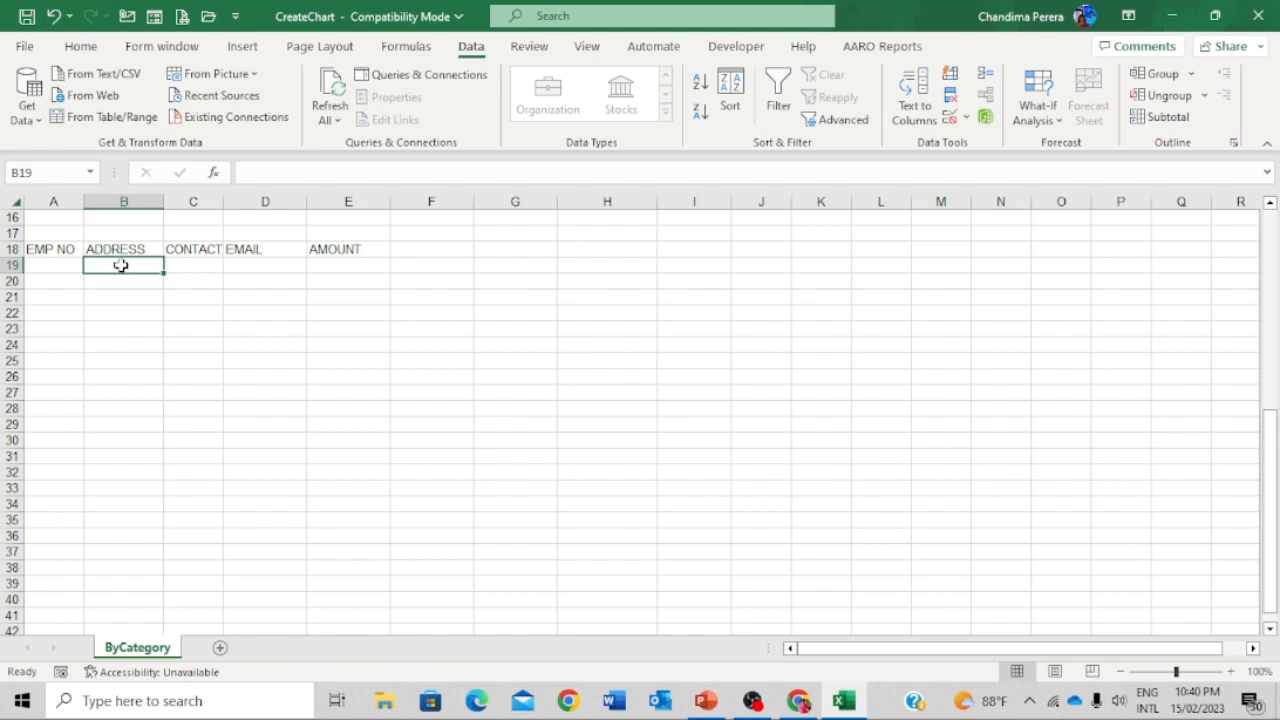
- Enter employee number 23412 in A19 and confirm it by moving to B19
key(Left)
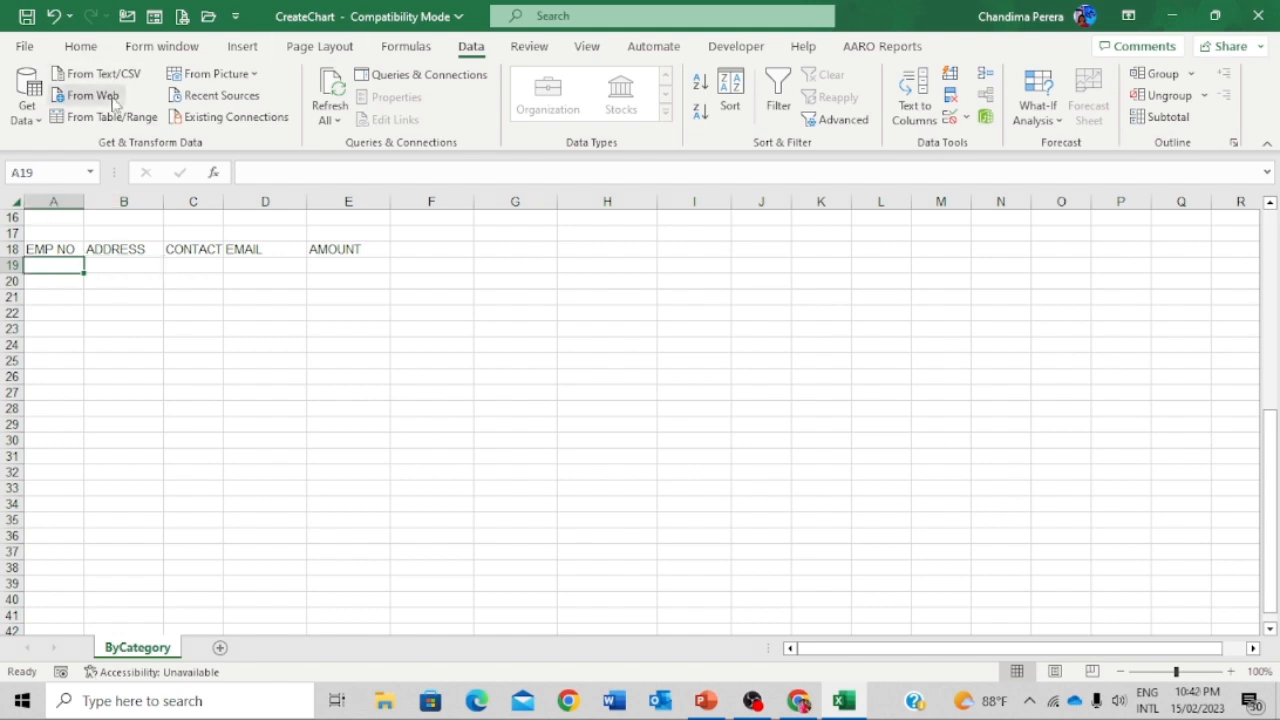
click(106, 261)
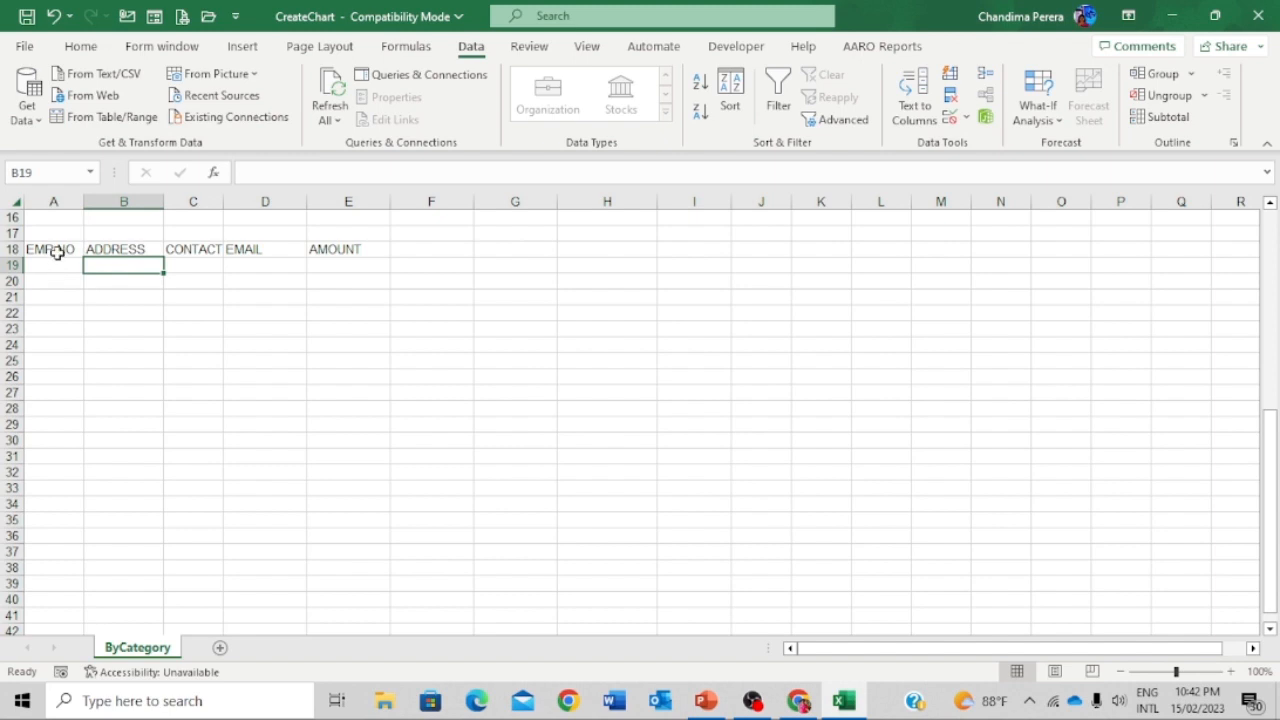
click(57, 261)
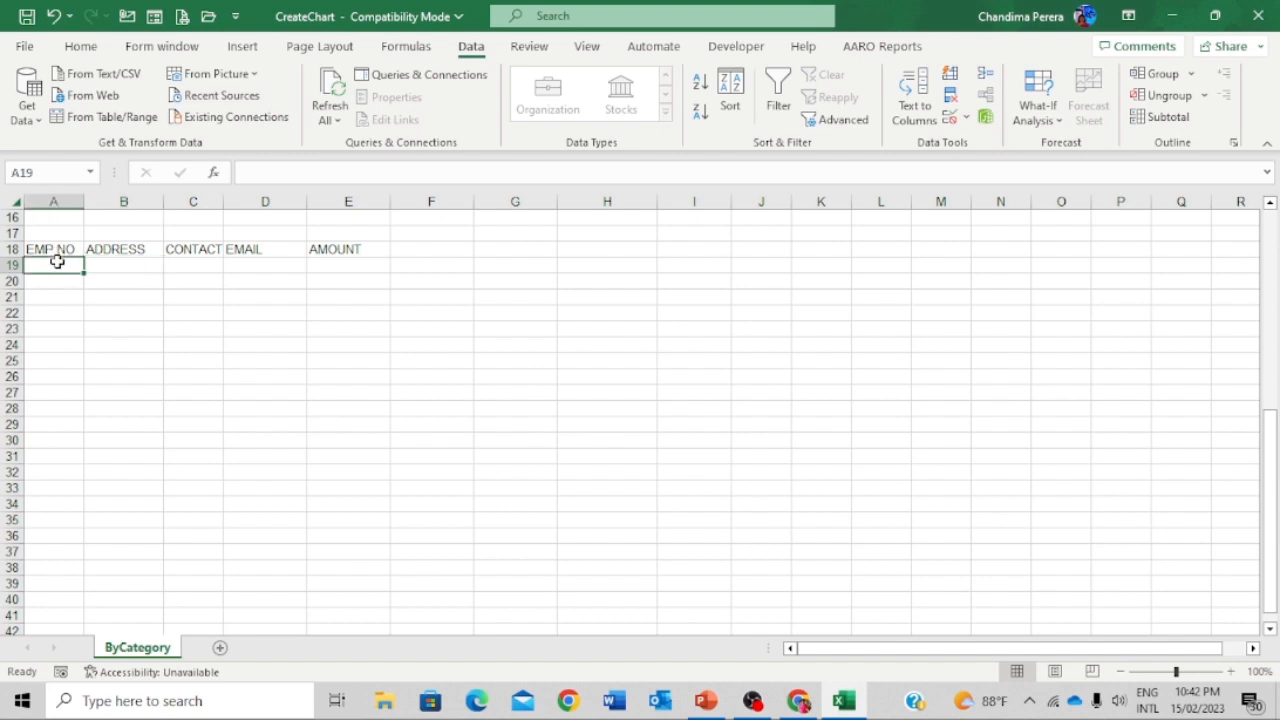
text(234)
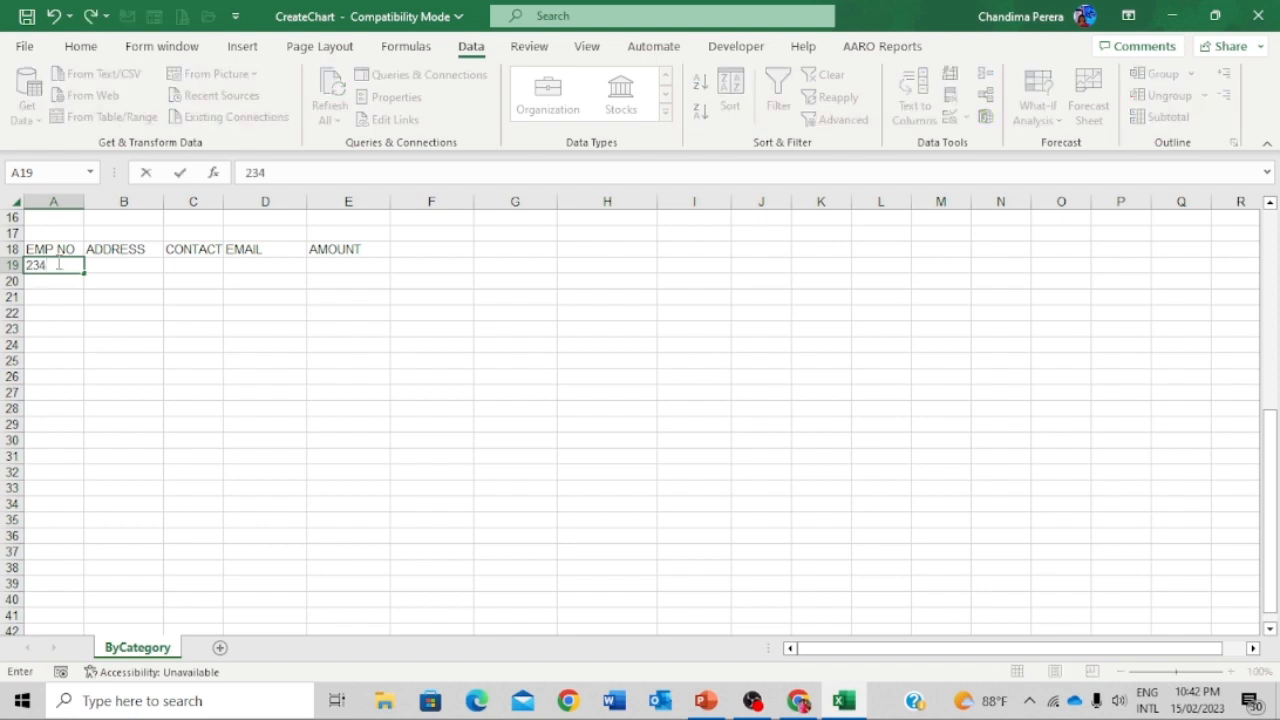
text(12)
click(106, 262)
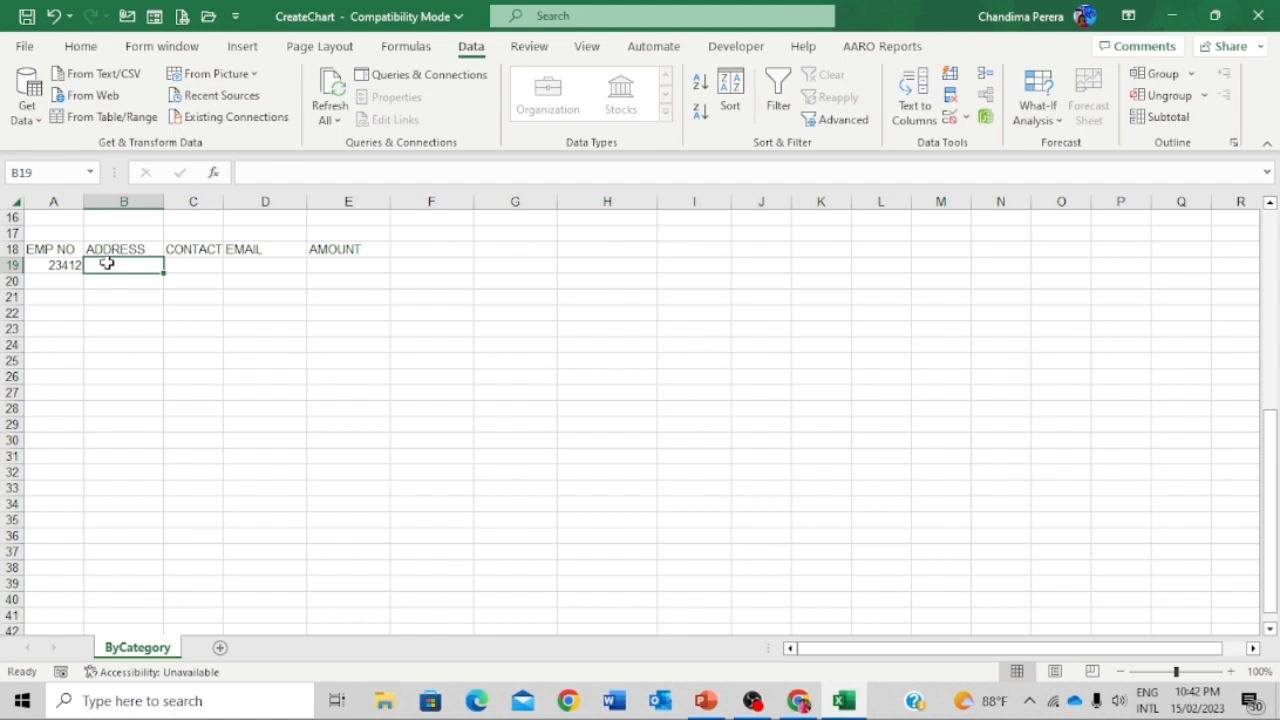
- In the data Form, fill the first employee's address, contact number and amount 2000, then save
click(156, 20)
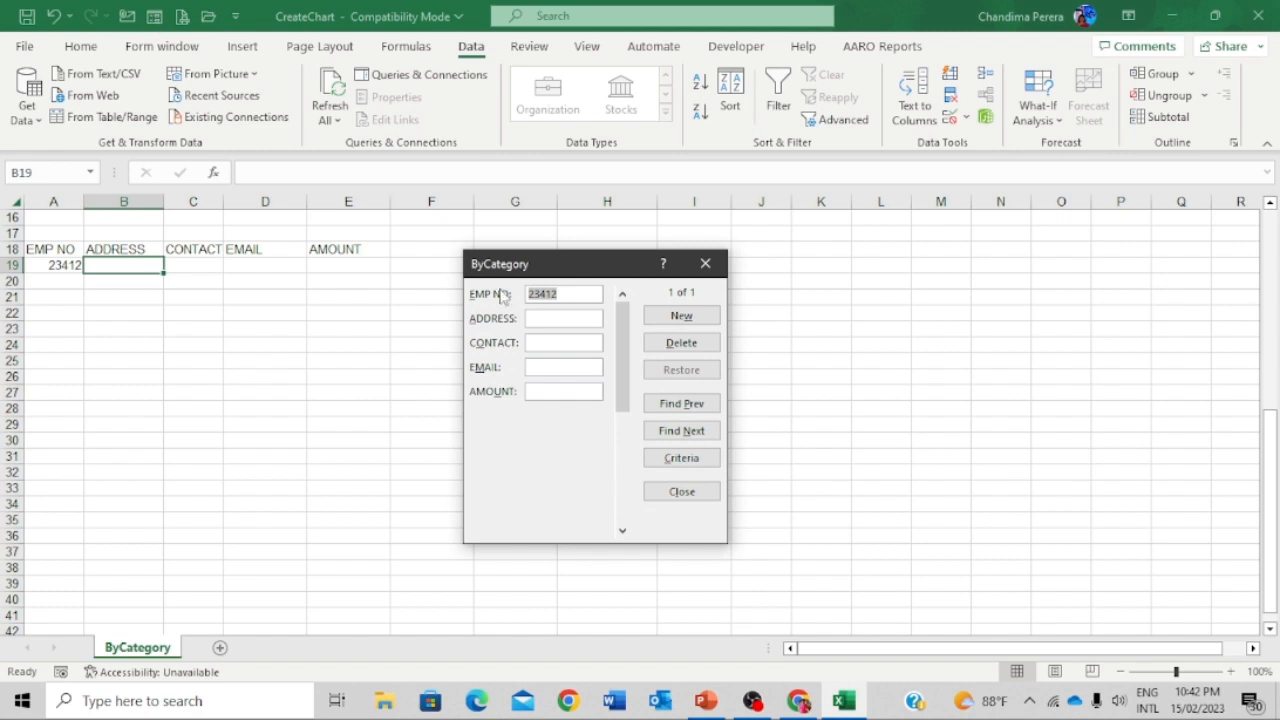
click(538, 318)
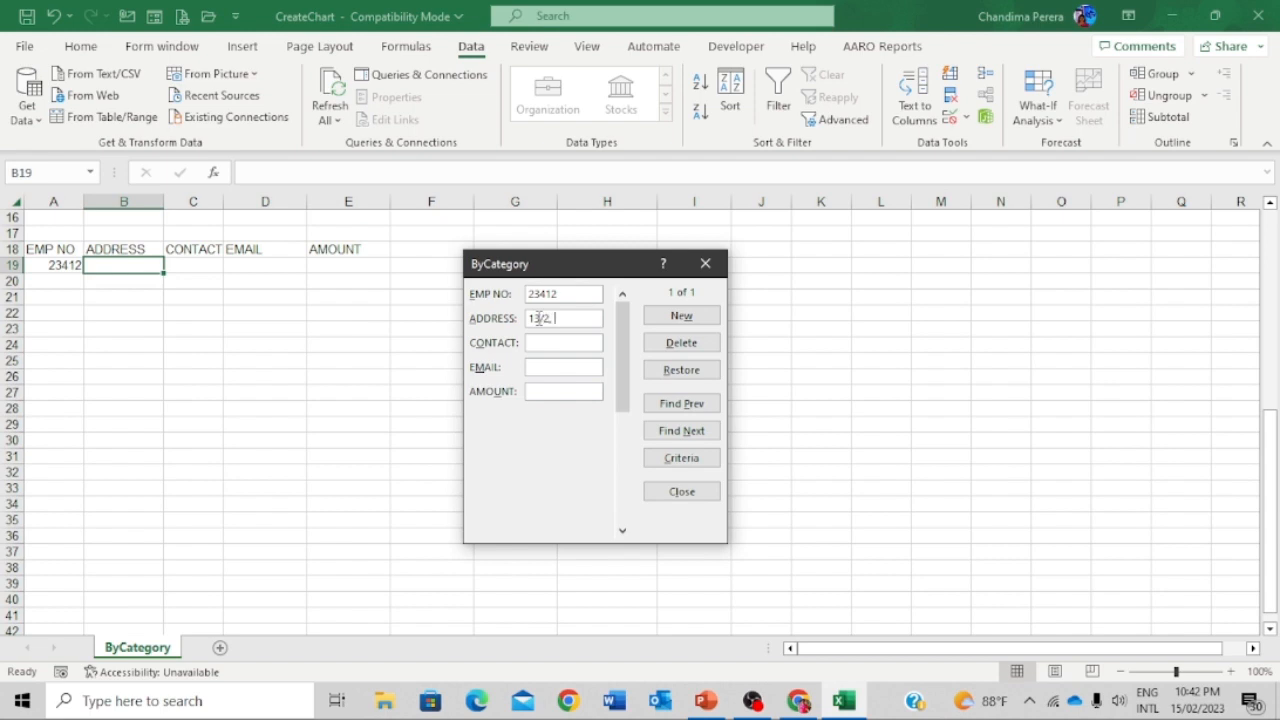
key(Tab)
text(2000)
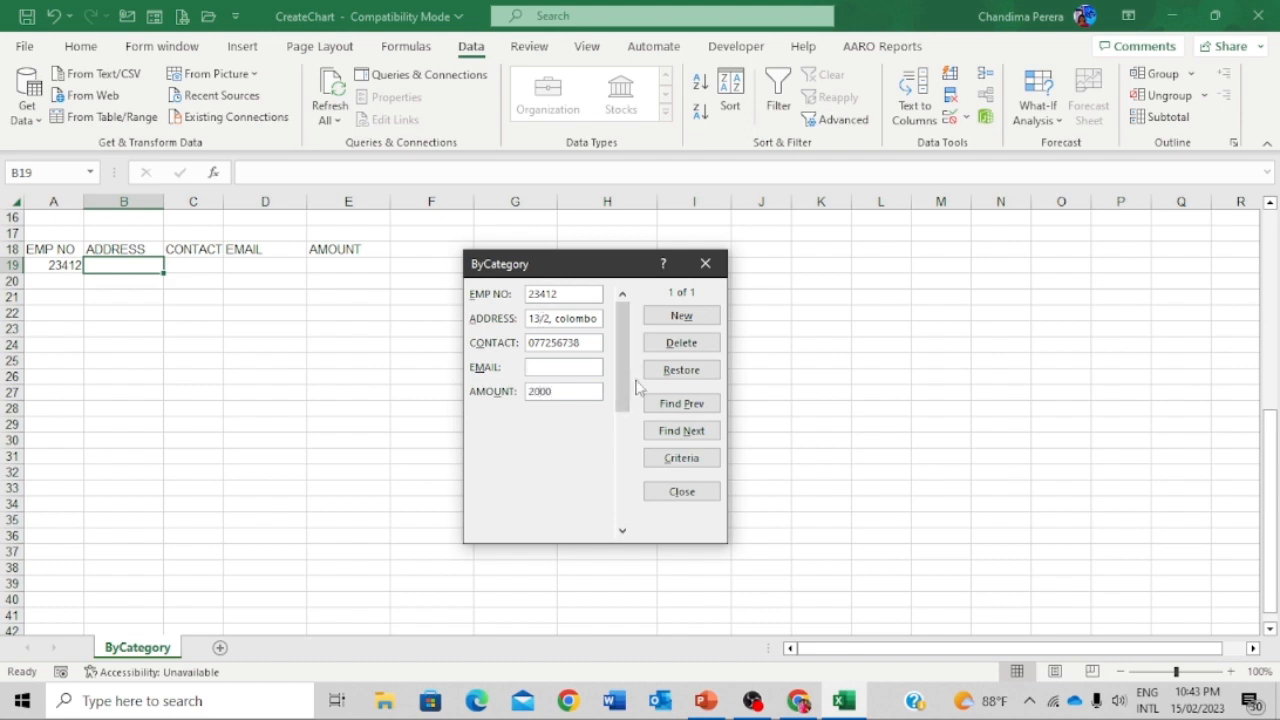
click(686, 316)
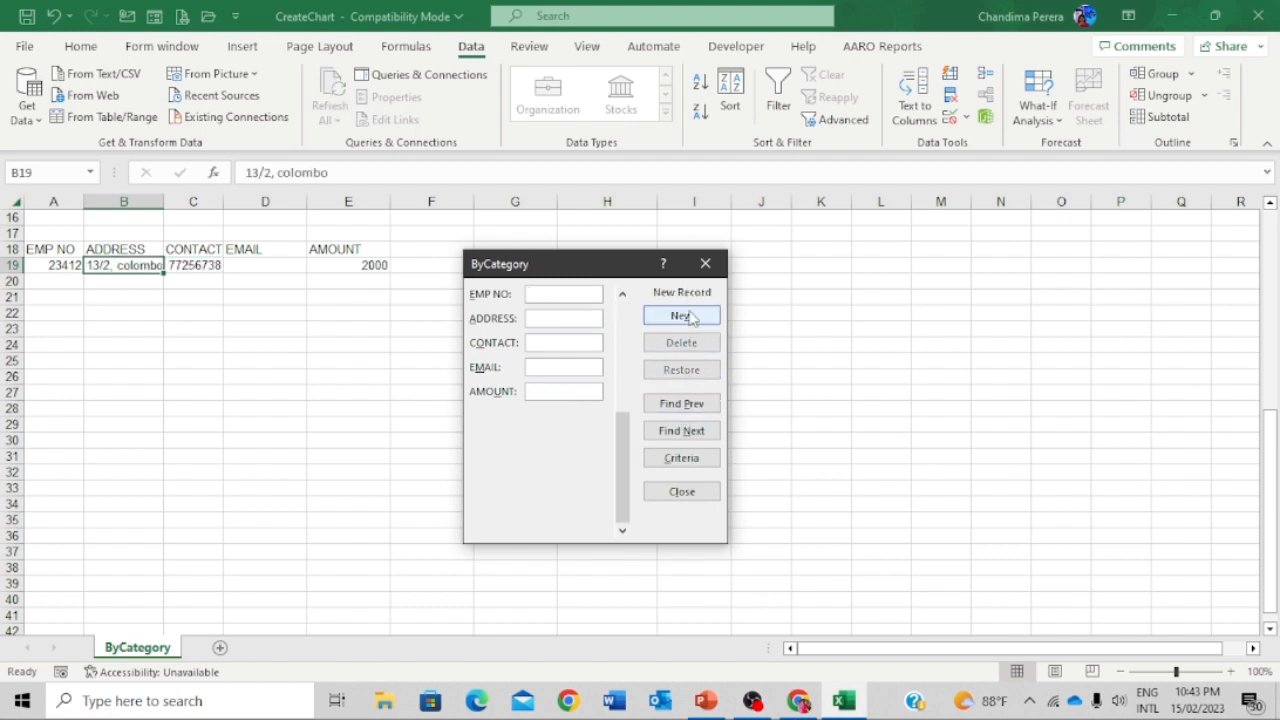
- Add a second record with employee number 35678, an address and amount 200000
click(563, 293)
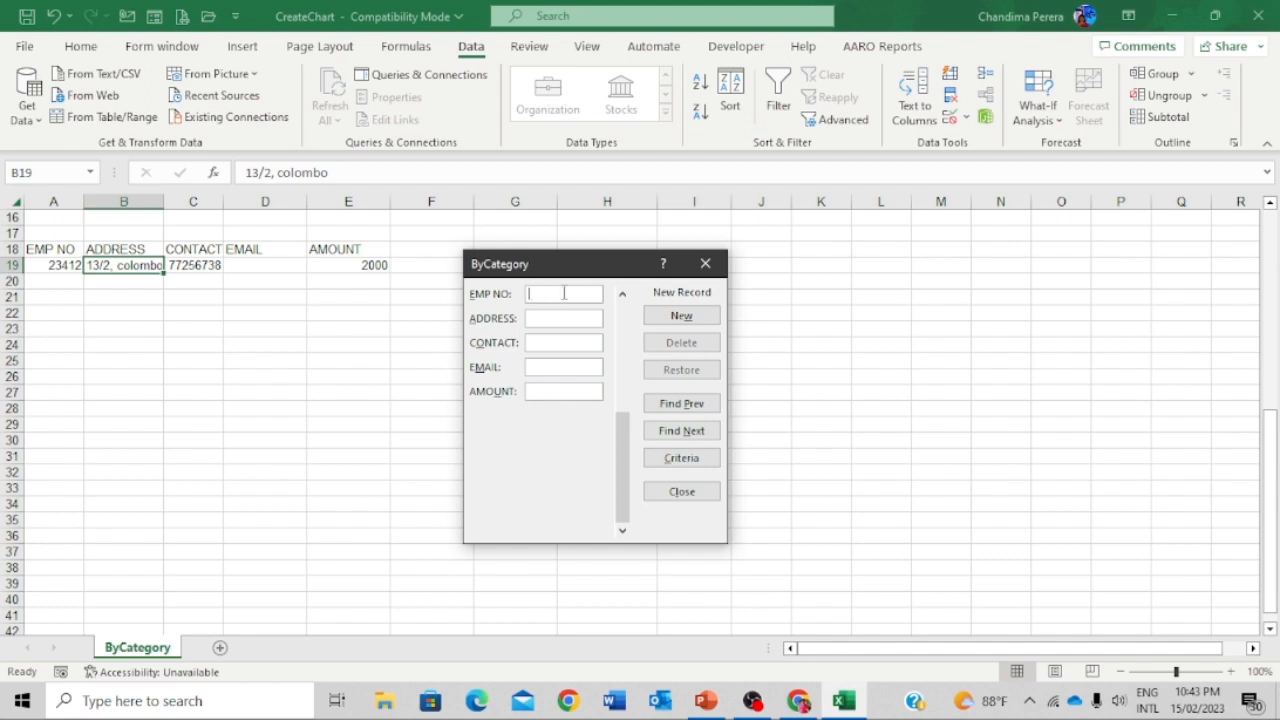
text(35678)
click(557, 317)
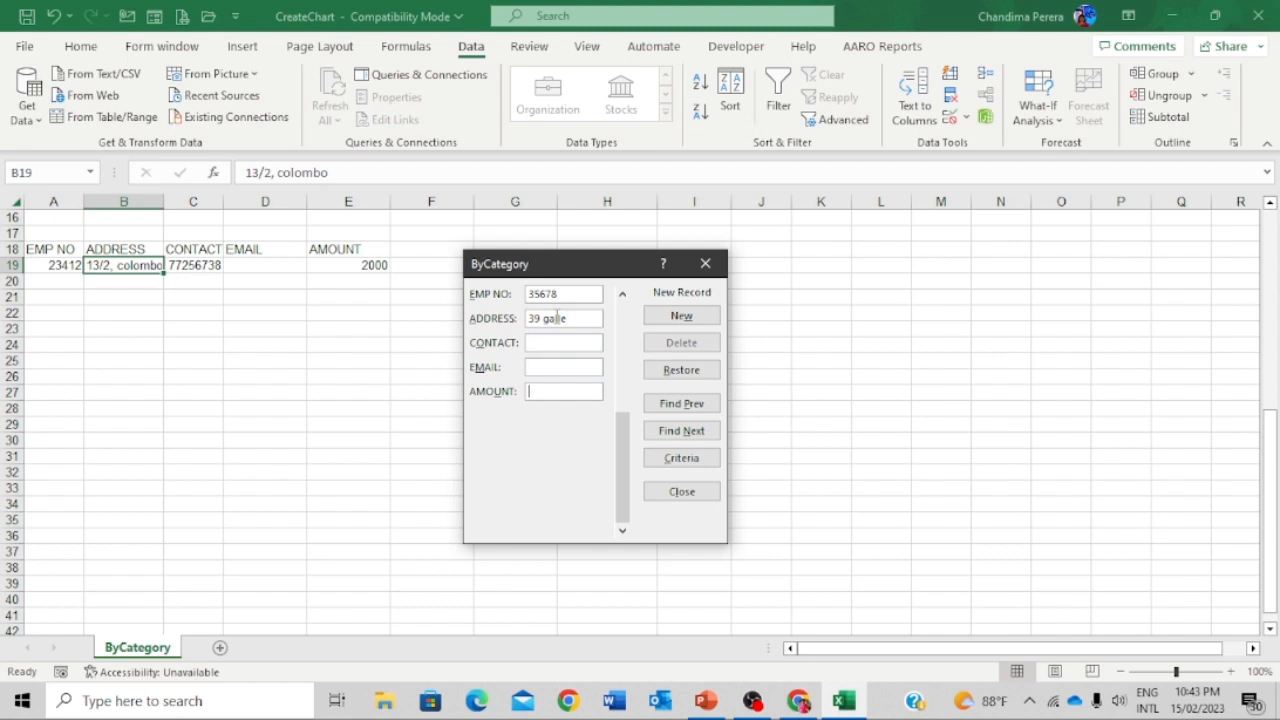
text(200000)
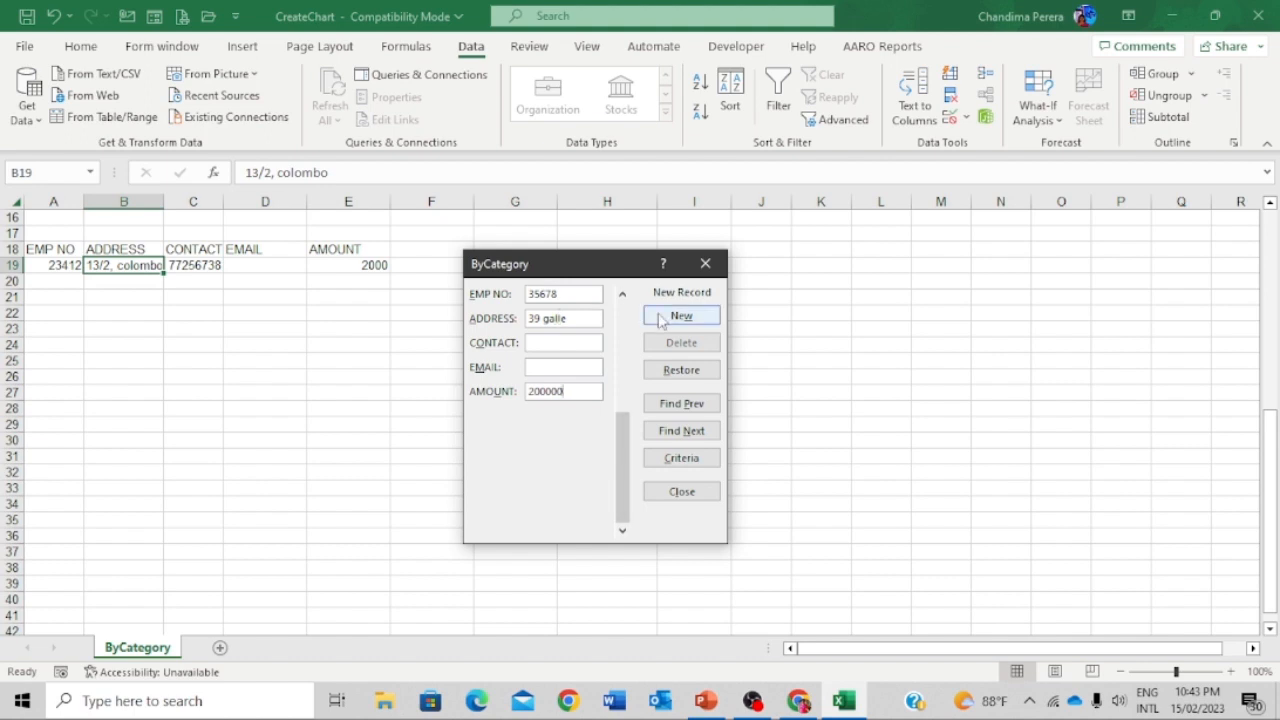
click(660, 320)
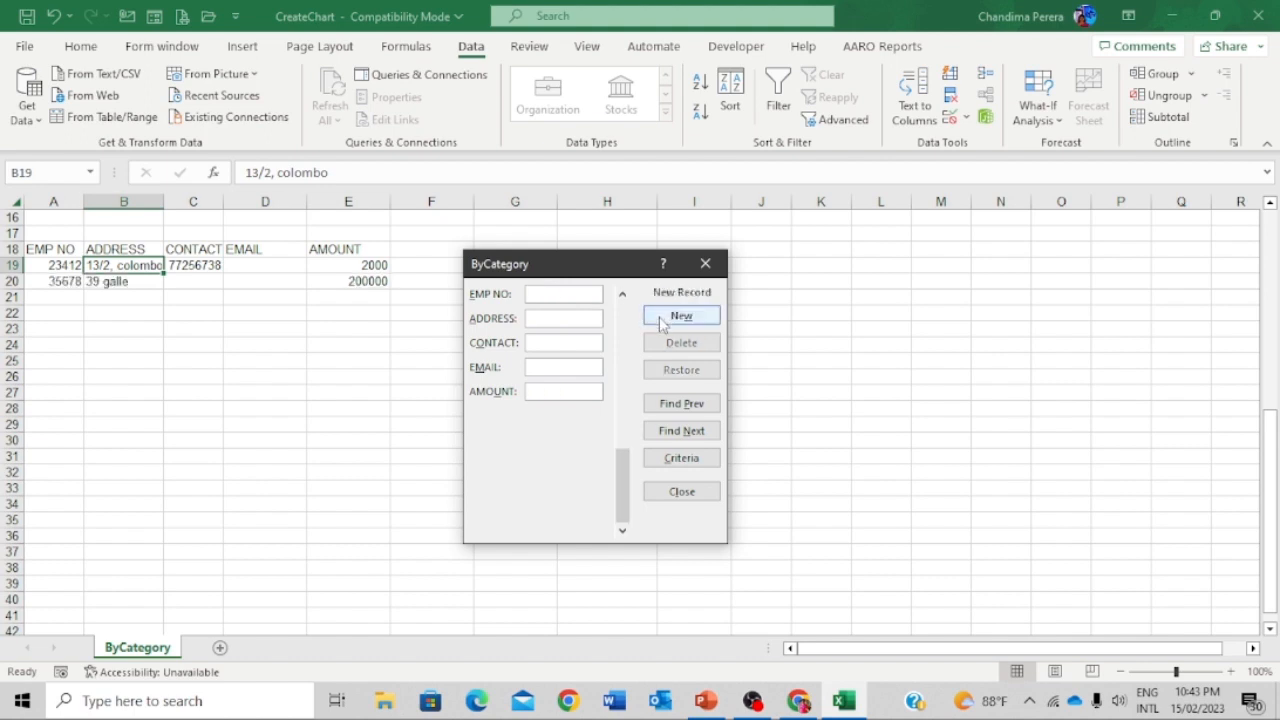
- Find the amount-2000 record in the data Form, delete it, and close the Form
click(700, 408)
click(700, 408)
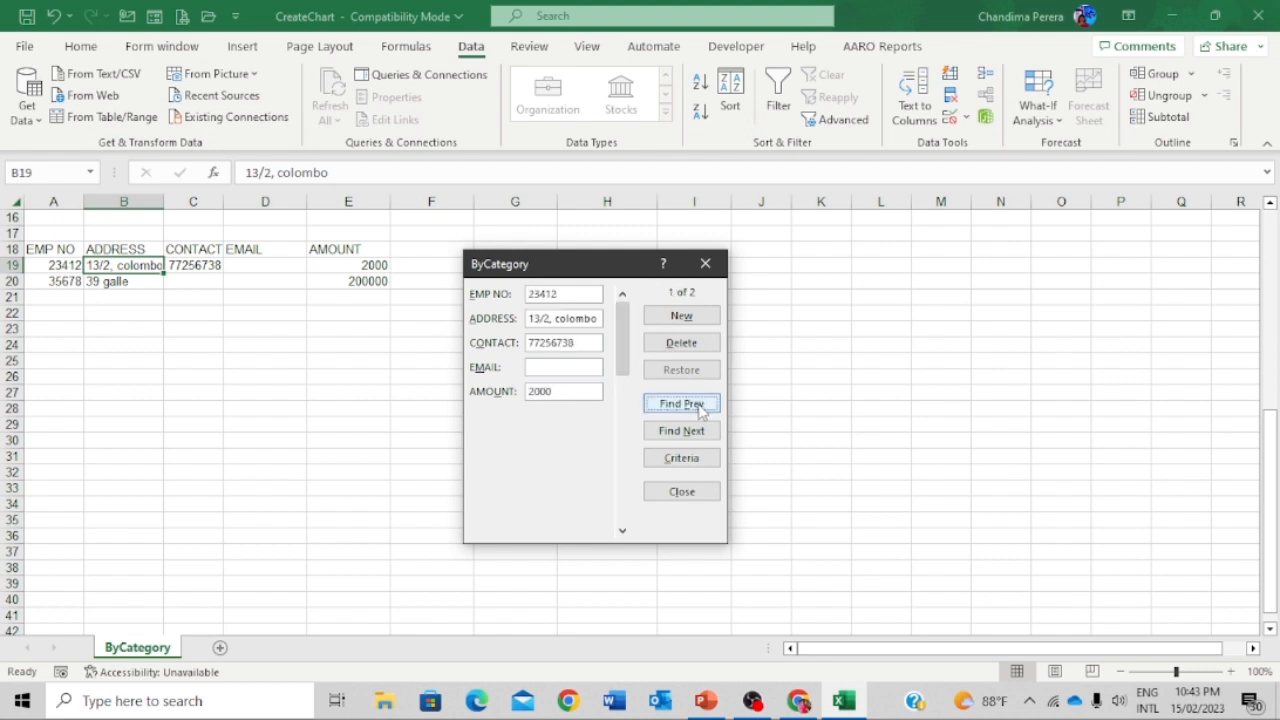
click(686, 345)
click(627, 404)
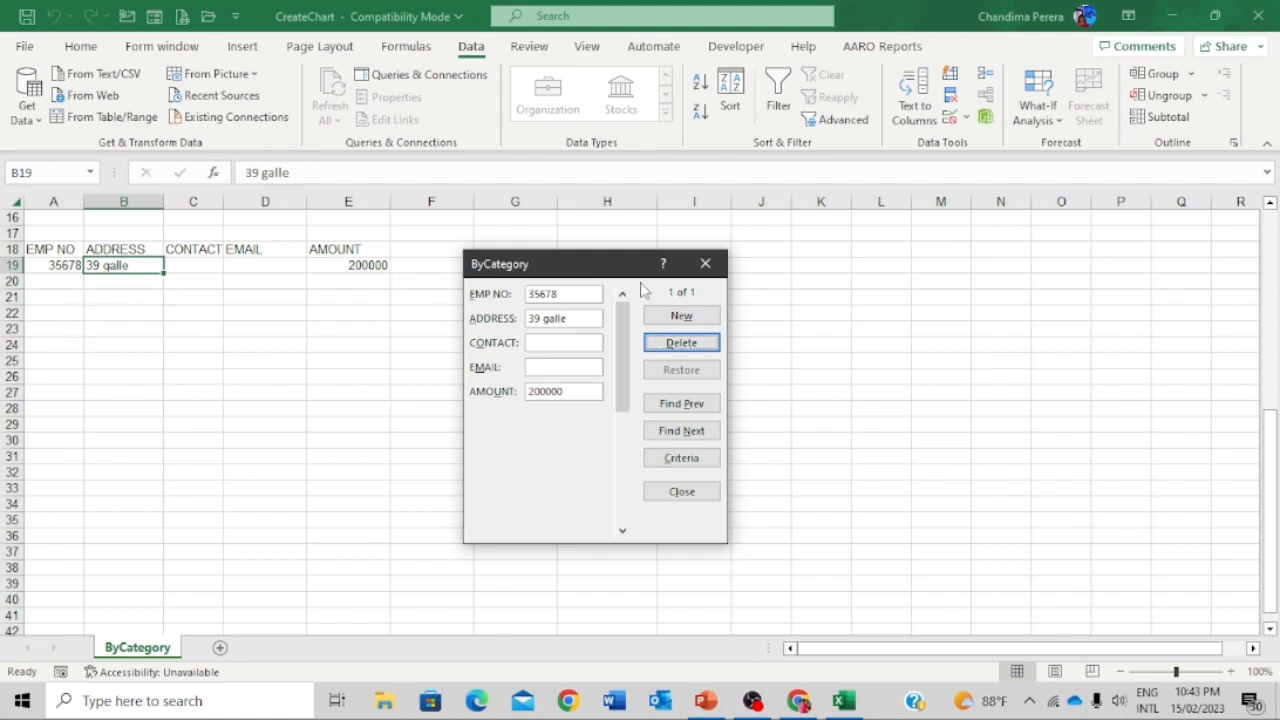
click(706, 264)
click(52, 294)
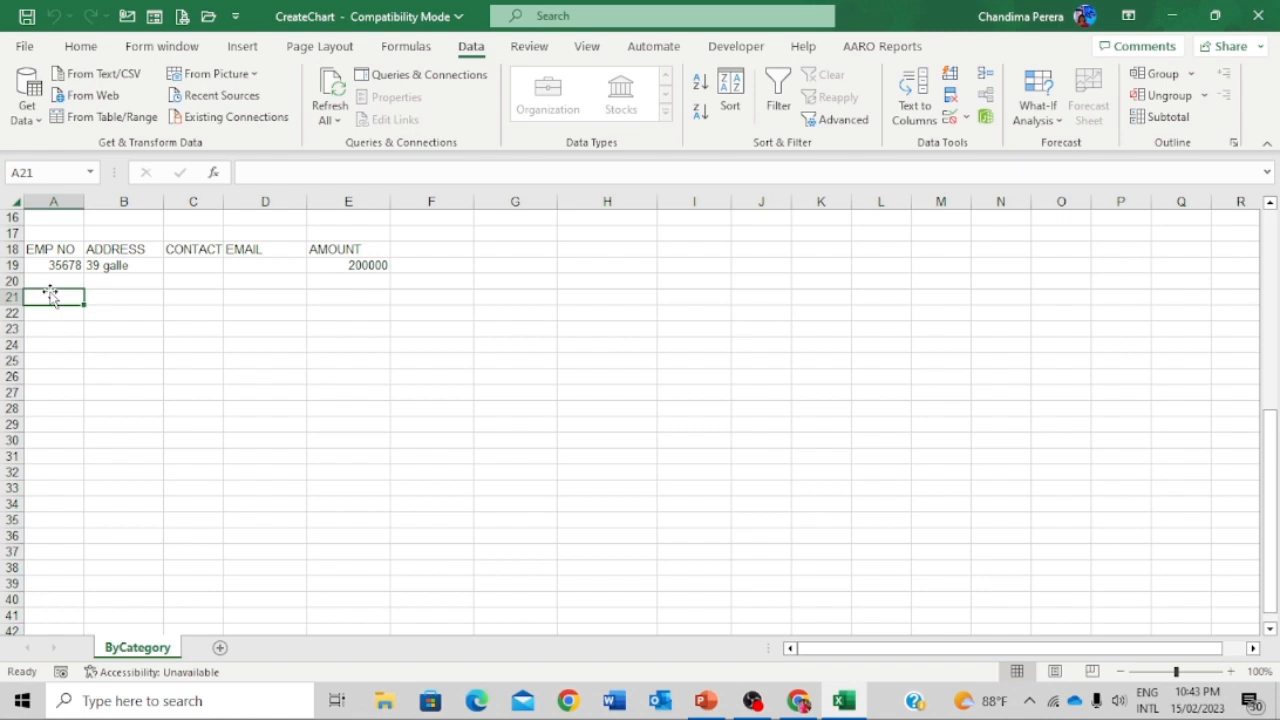
- Try 3999 as an employee number in A21 and cancel when validation rejects it
text(3999)
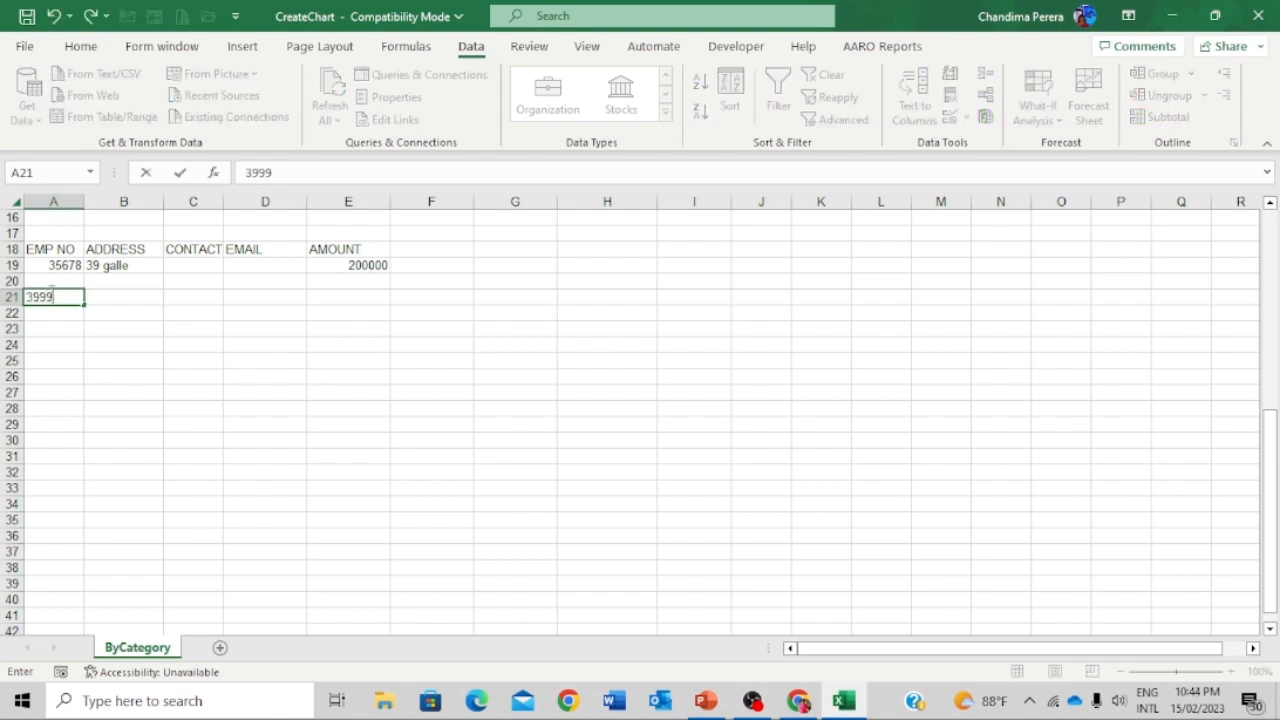
key(Return)
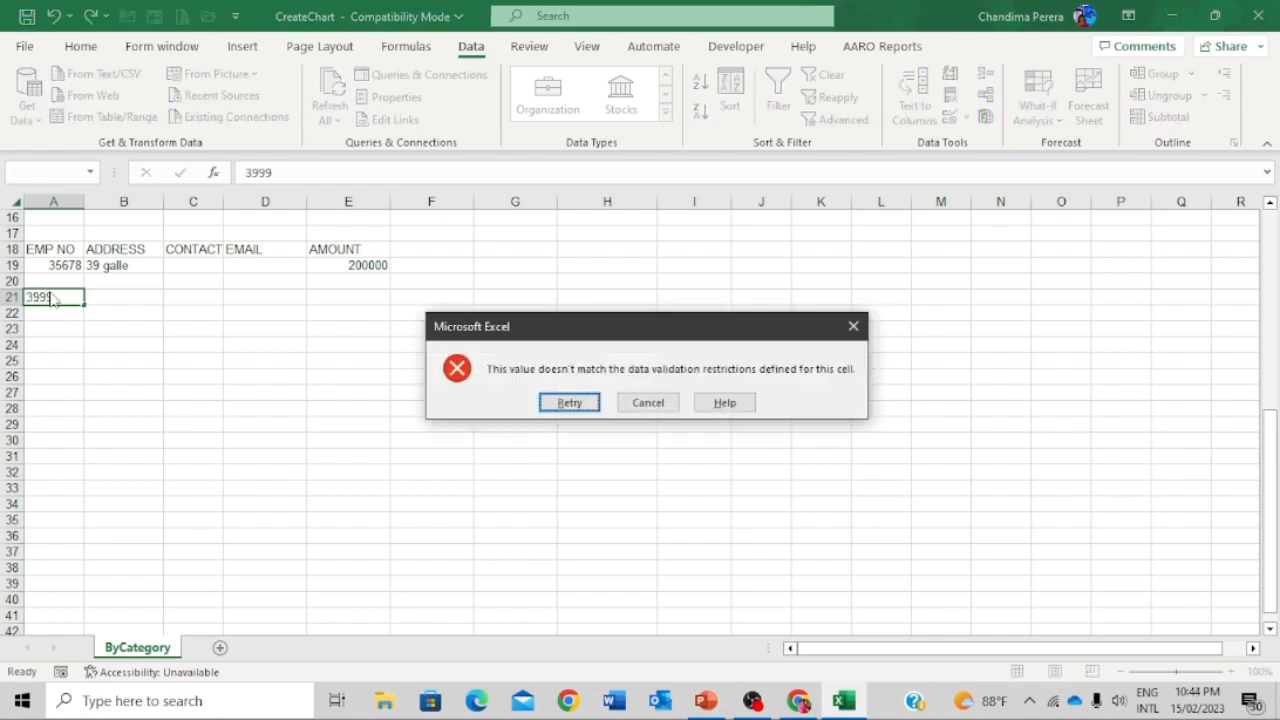
key(Escape)
key(Up)
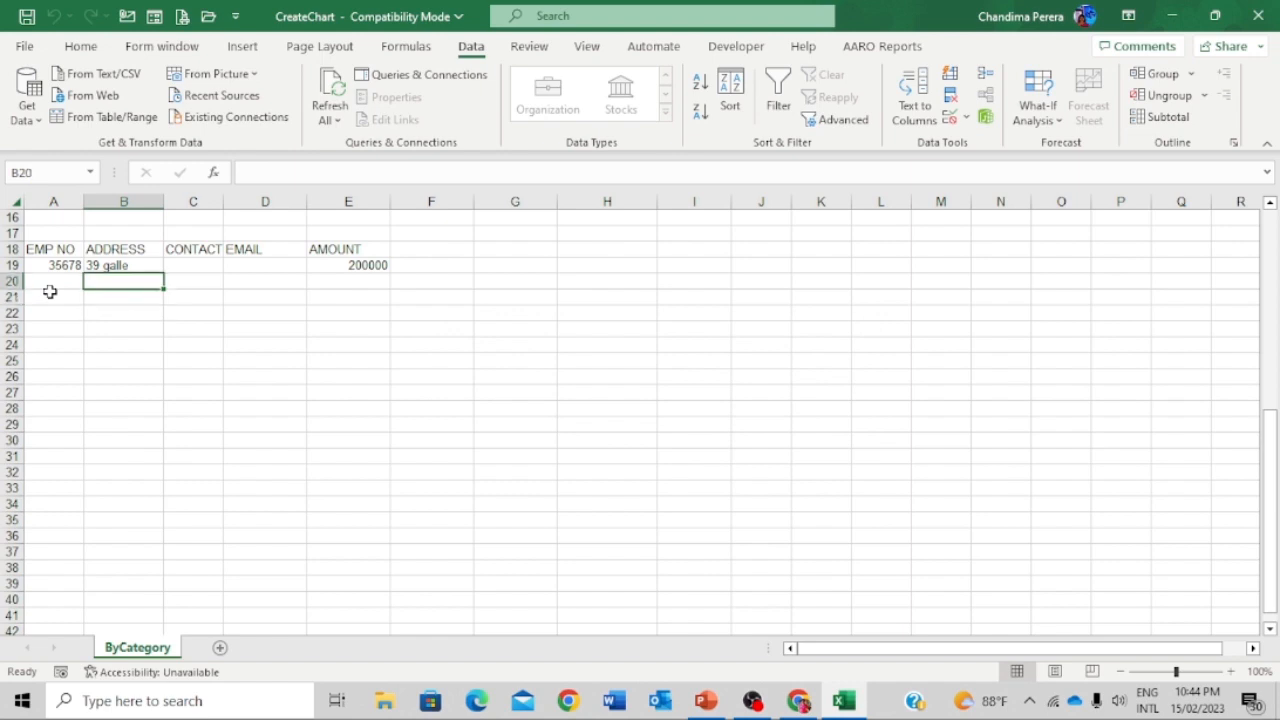
key(Left)
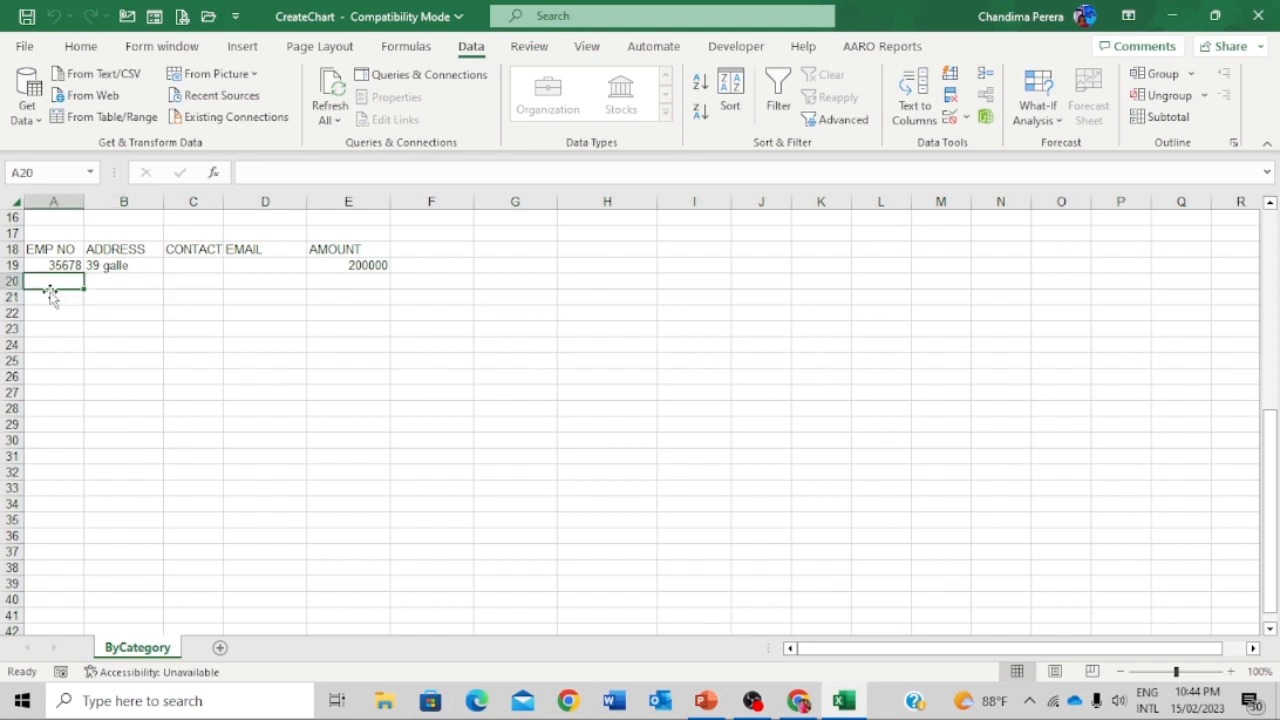
- Enter employee number 34567 in A20 and address 'fgfh' in B20
text(34567)
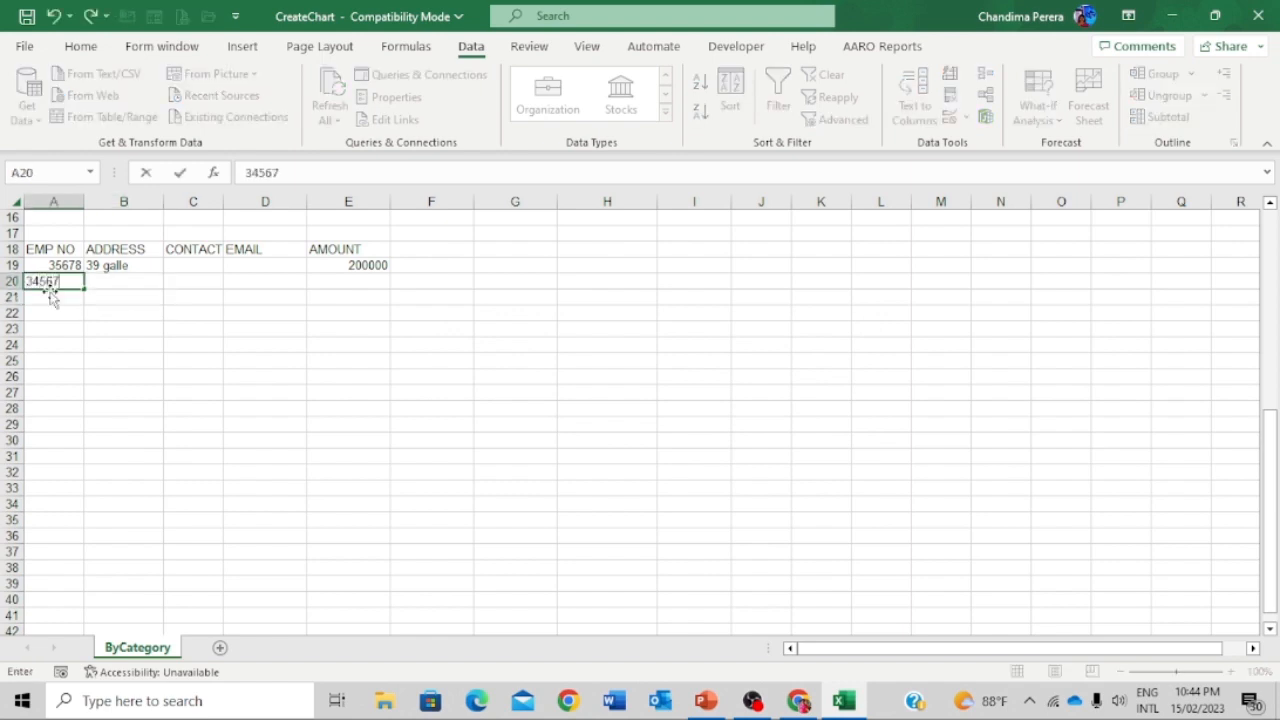
key(Tab)
text(fgfh)
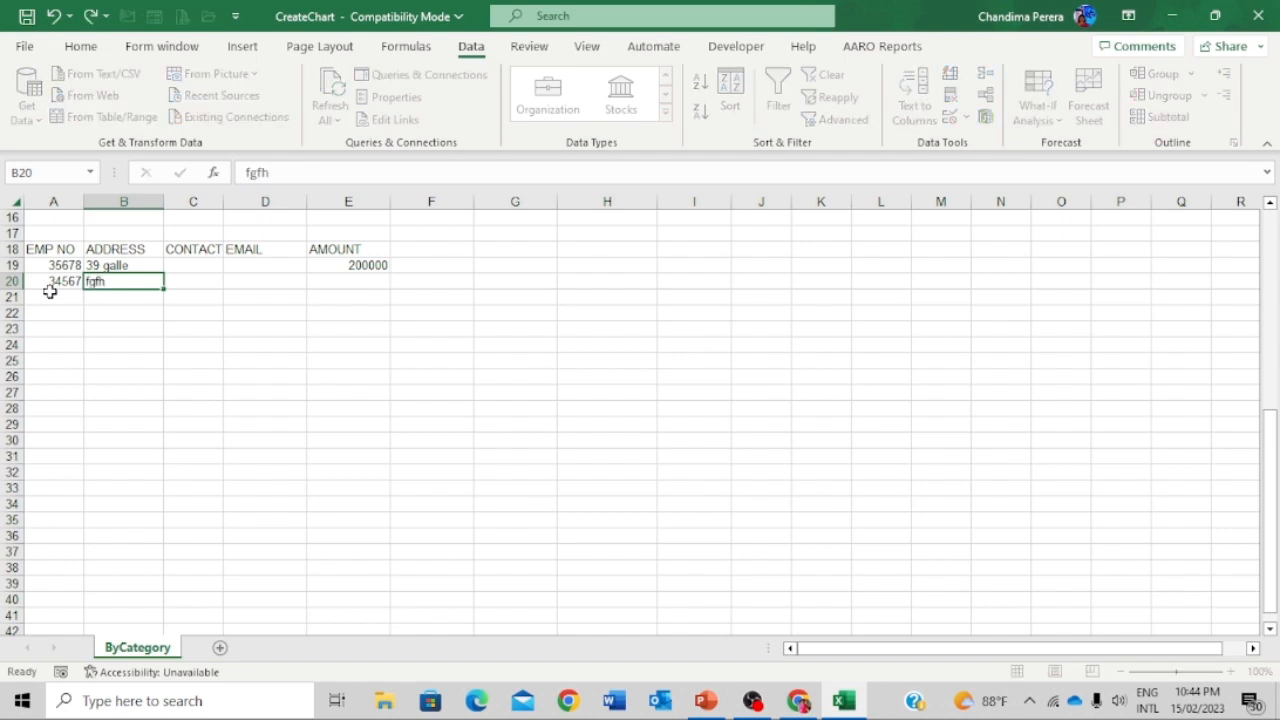
key(Down)
key(Down)
key(Down)
key(Down)
key(Down)
key(Down)
key(Down)
key(Down)
key(Down)
key(Down)
key(Down)
key(Down)
key(Down)
key(Down)
key(Down)
key(Down)
key(Down)
key(Down)
key(Down)
key(Down)
key(Down)
key(Down)
key(Down)
key(Down)
key(Down)
key(Down)
key(Down)
key(Down)
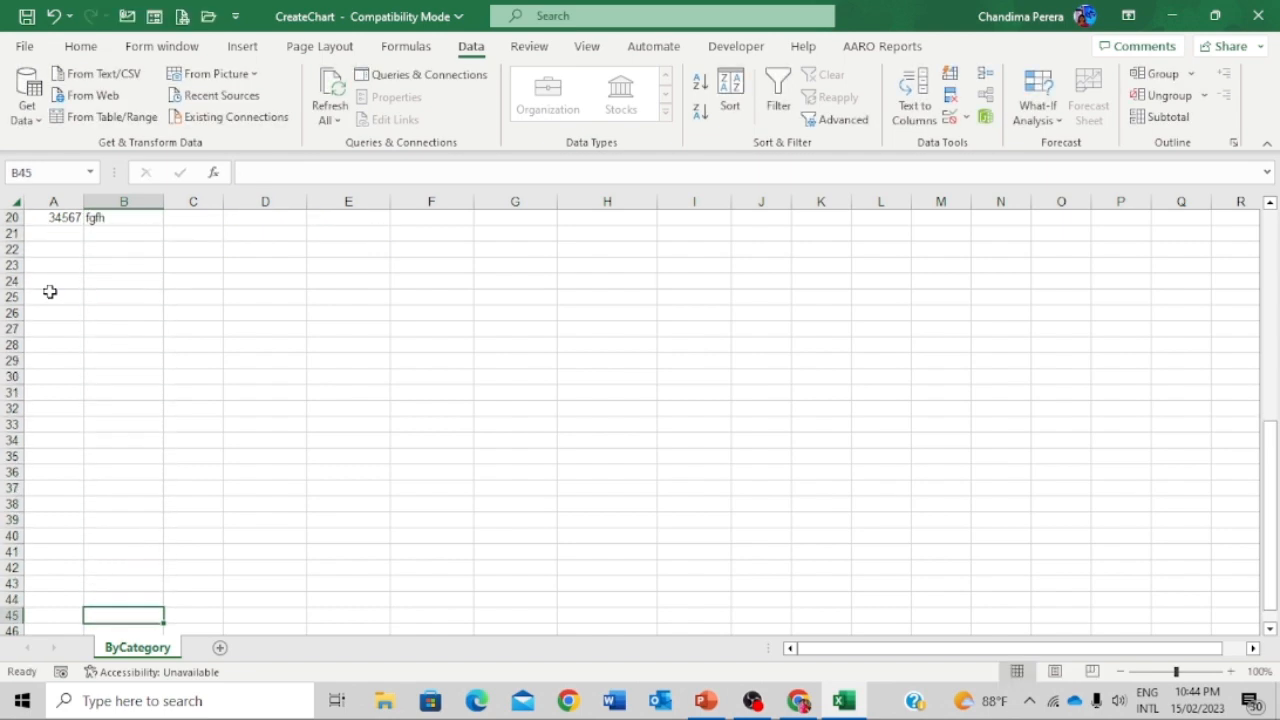
key(Down)
key(Down)
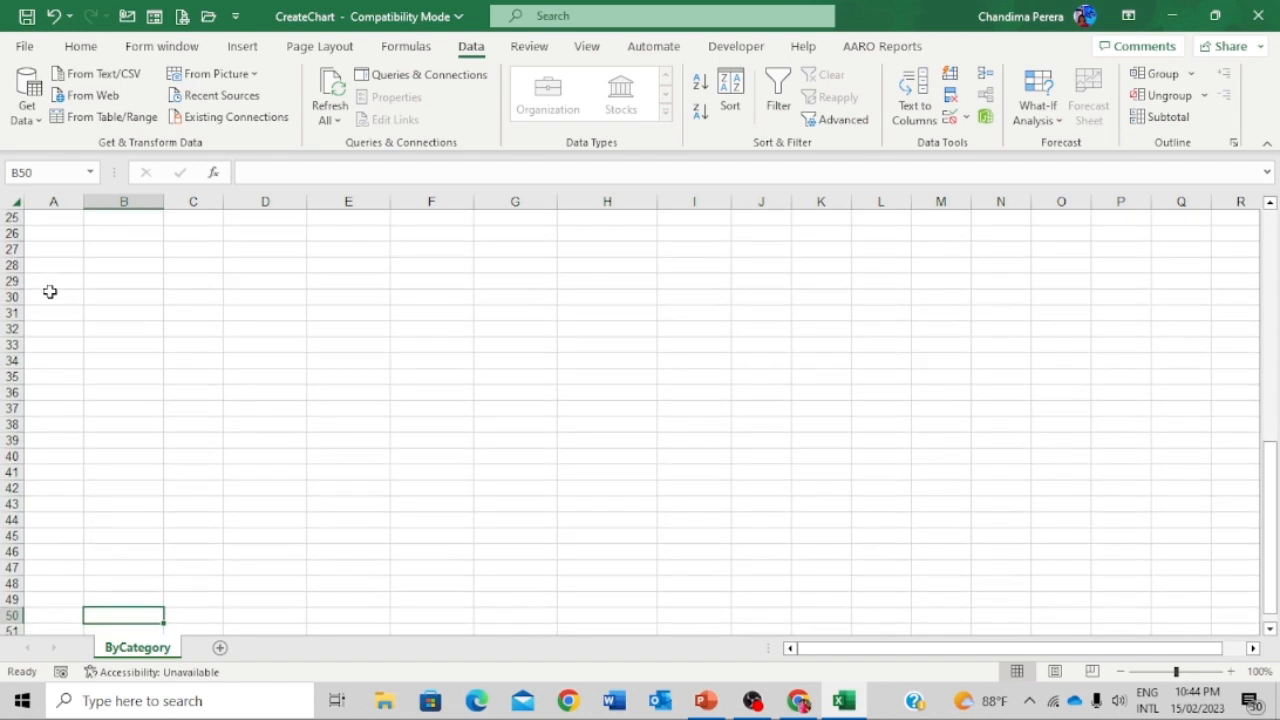
key(Left)
key(Up)
key(Up)
key(Up)
key(Up)
key(Up)
key(Up)
key(Up)
key(Up)
key(Up)
key(Up)
key(Up)
key(Up)
key(Up)
key(Up)
key(Up)
key(Up)
key(Up)
key(Up)
key(Up)
key(Up)
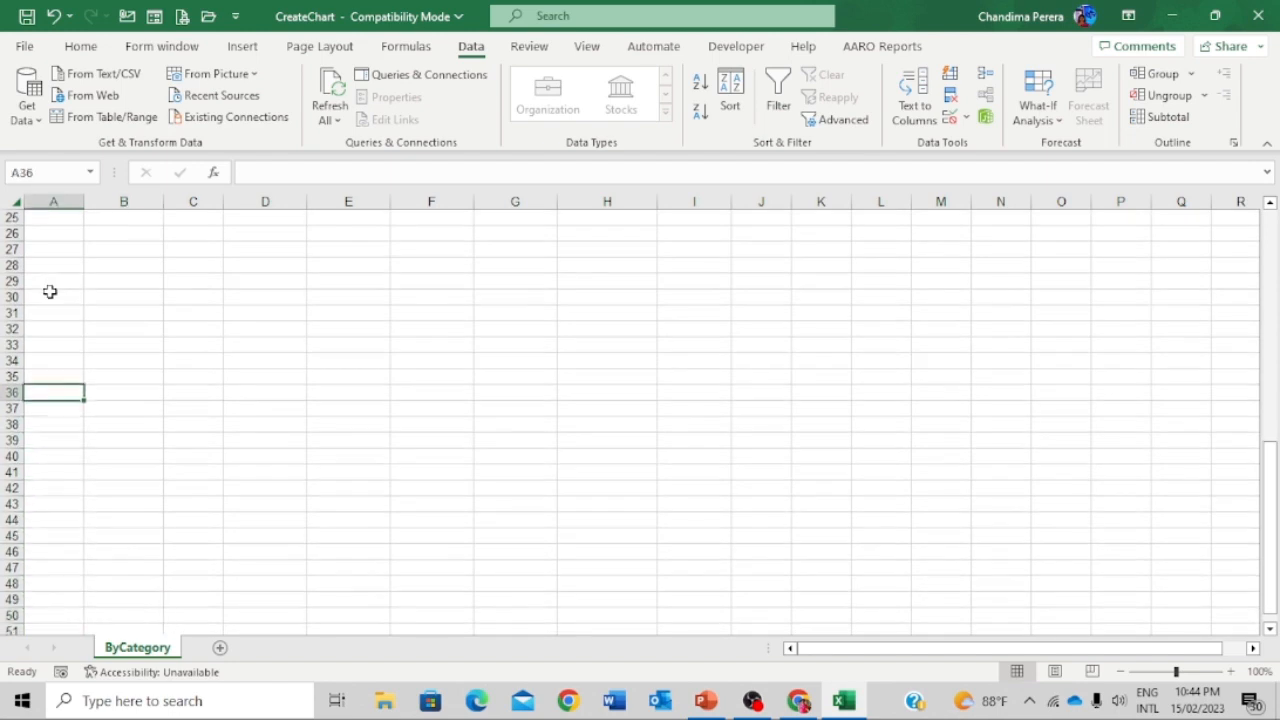
key(Up)
key(Up)
key(Up)
key(Up)
key(Up)
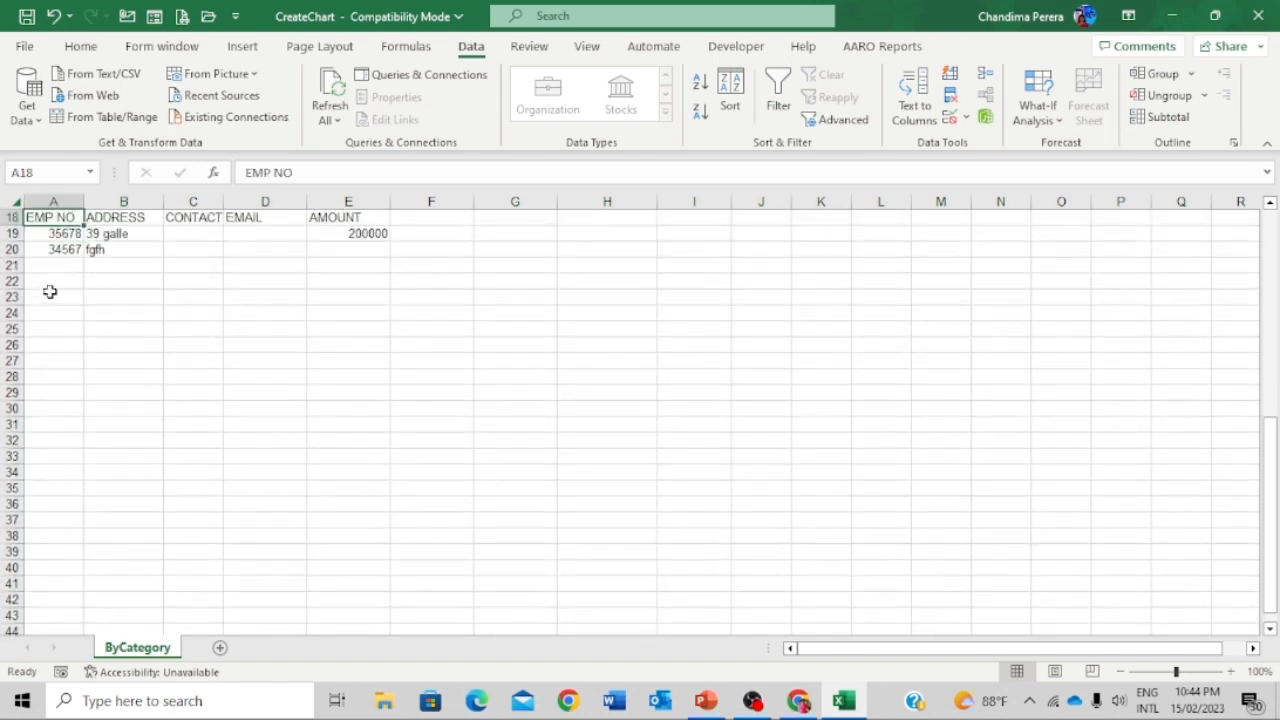
key(Down)
key(Right)
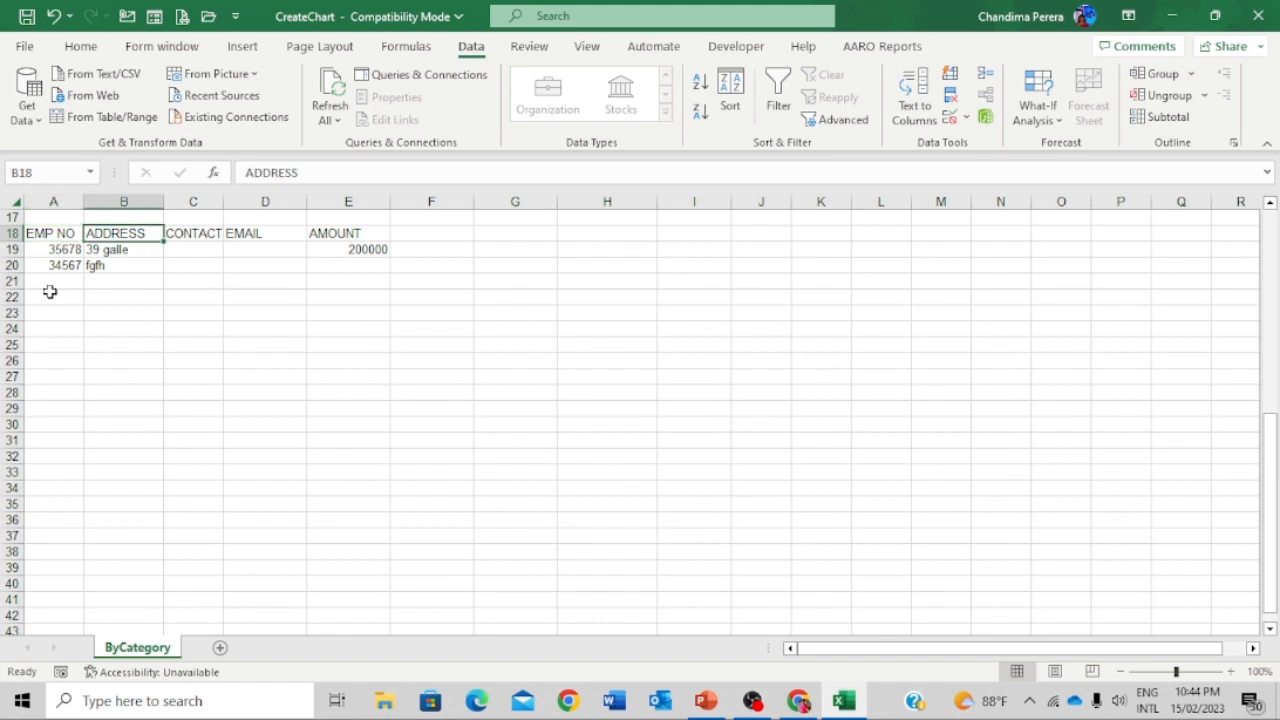
- Show the View tab, then confirm in the record Form that records 35678 and 34567 exist
click(585, 48)
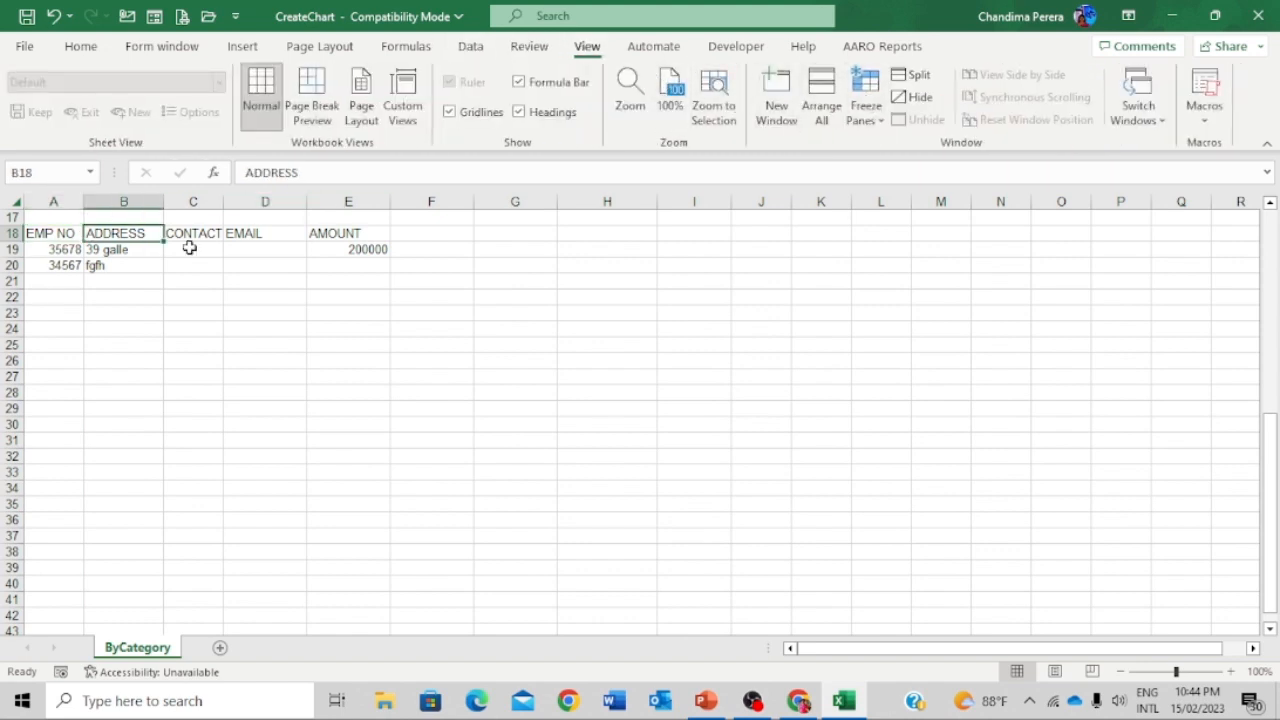
click(53, 316)
click(140, 263)
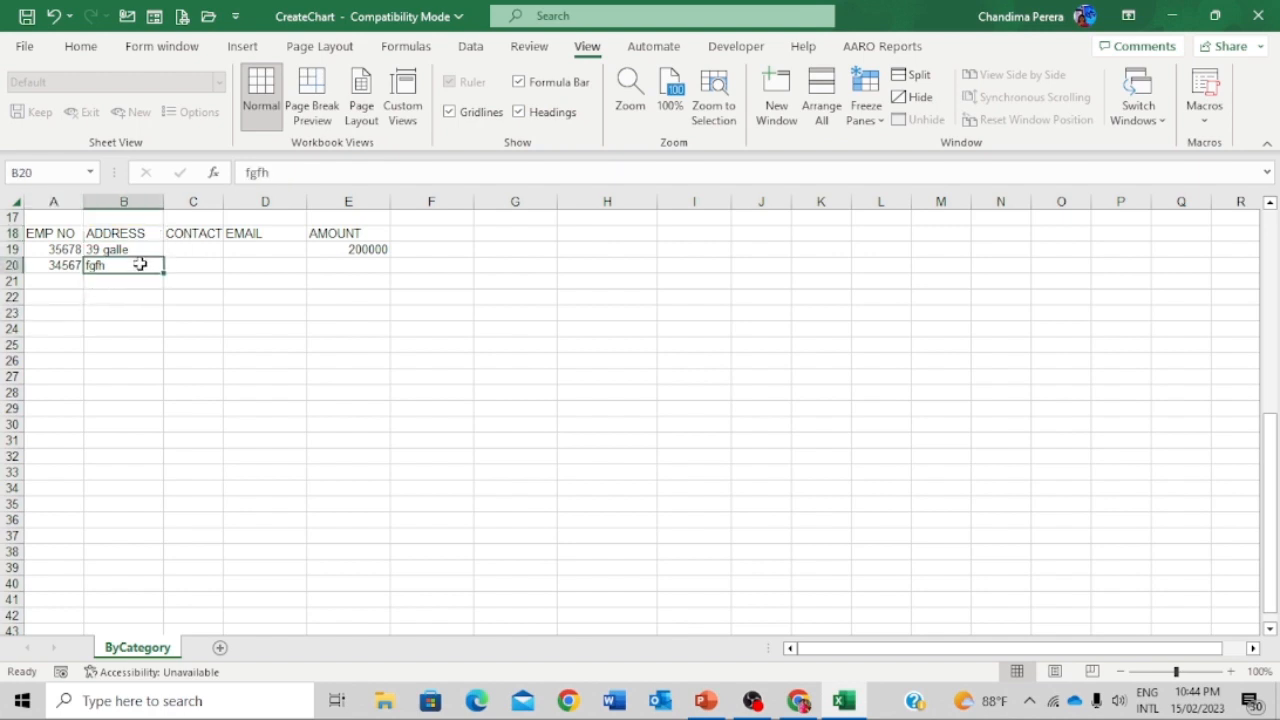
click(154, 16)
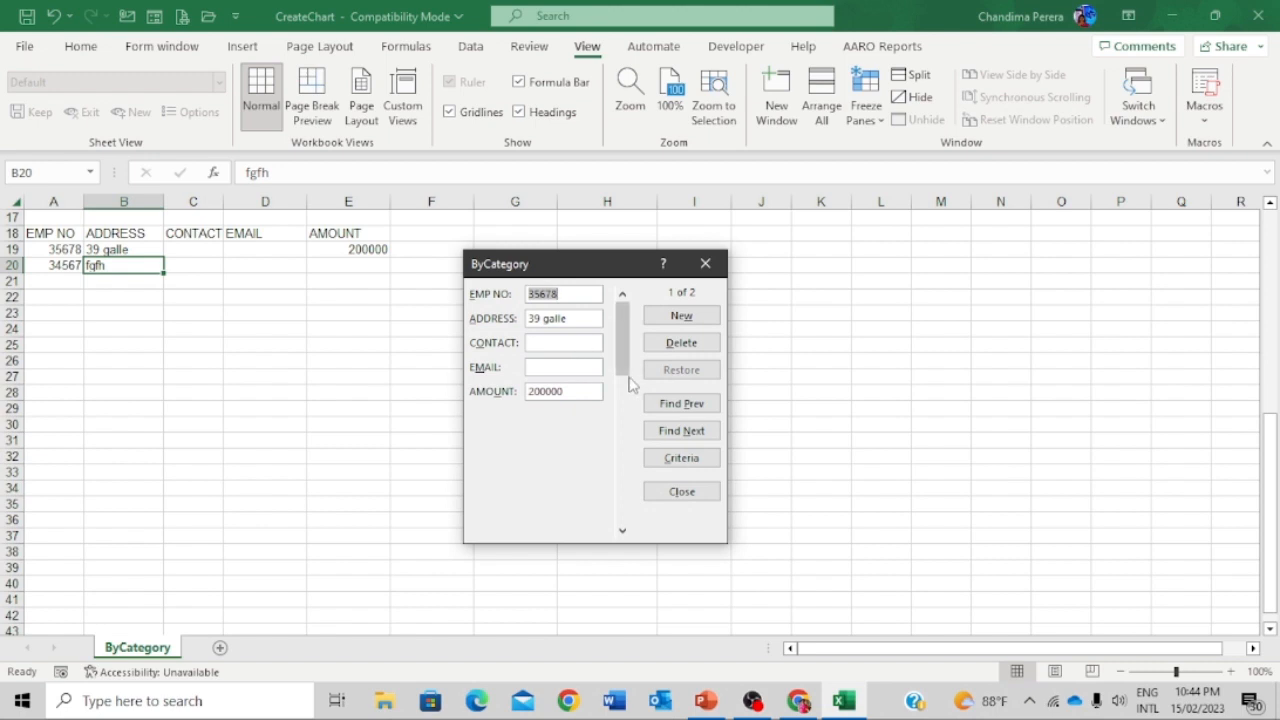
click(709, 268)
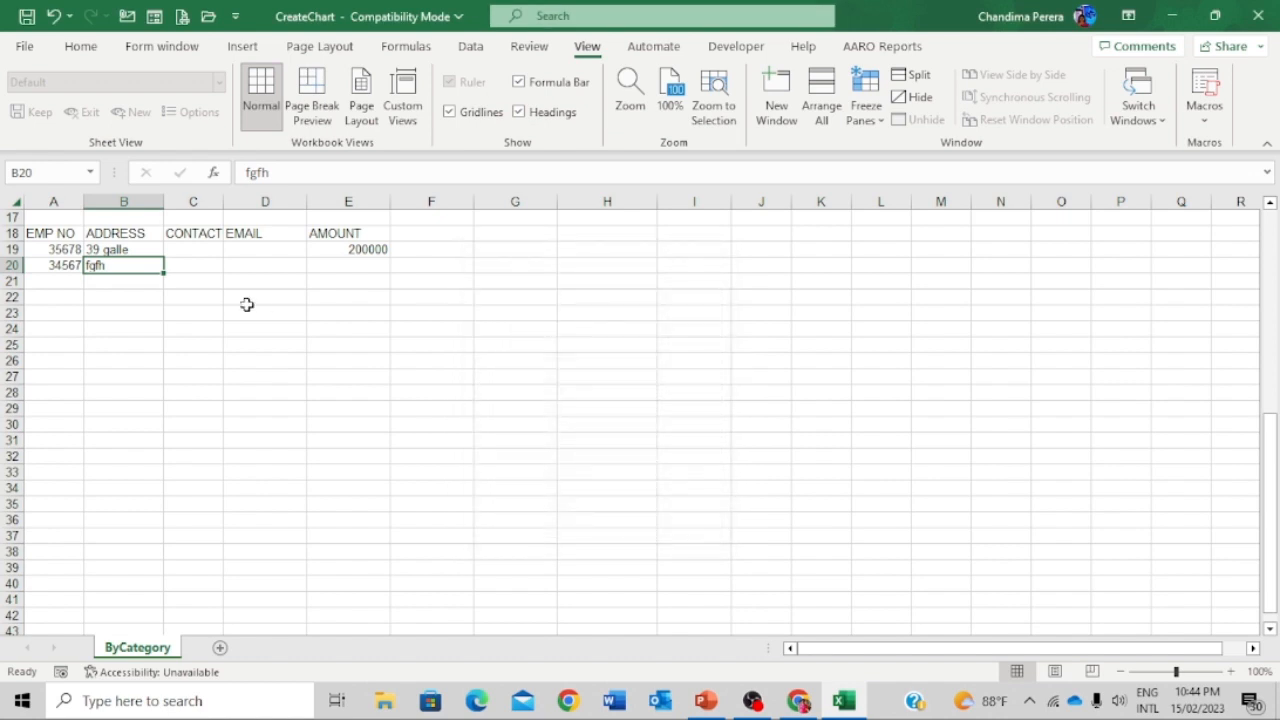
click(274, 268)
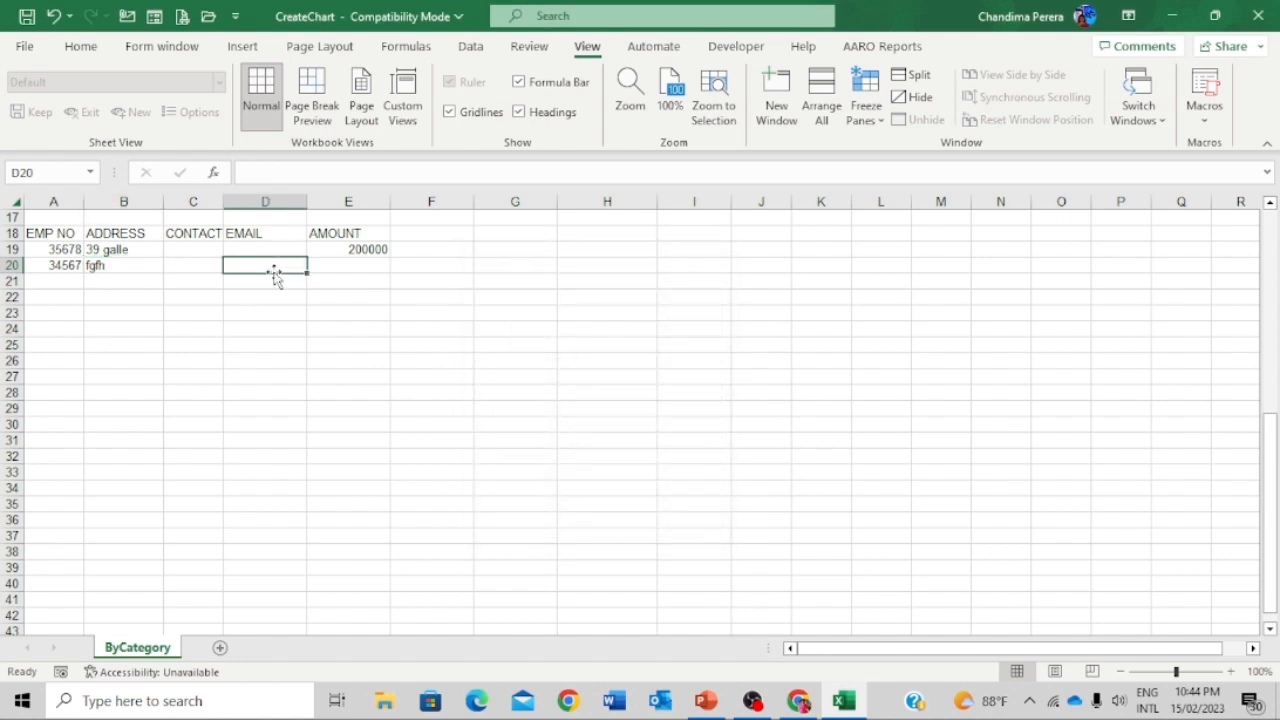